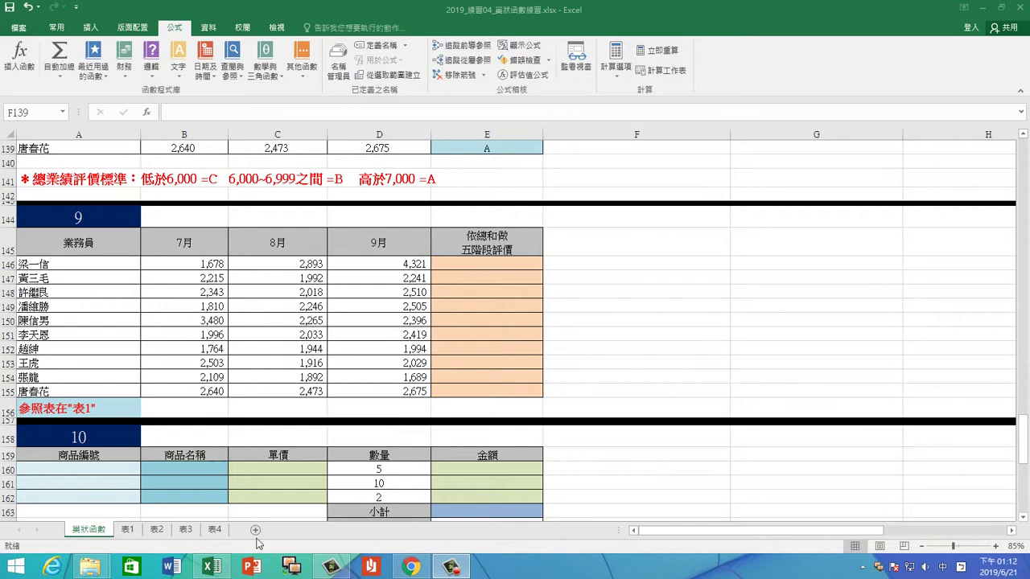
Step: Start screen broadcasting, then review 表1's grade thresholds 0, 6,000, 6,500, 7,000, 7,500 and 10,000
{"action": "left_click", "coordinate": [291, 567]}
{"action": "left_click", "coordinate": [36, 78]}
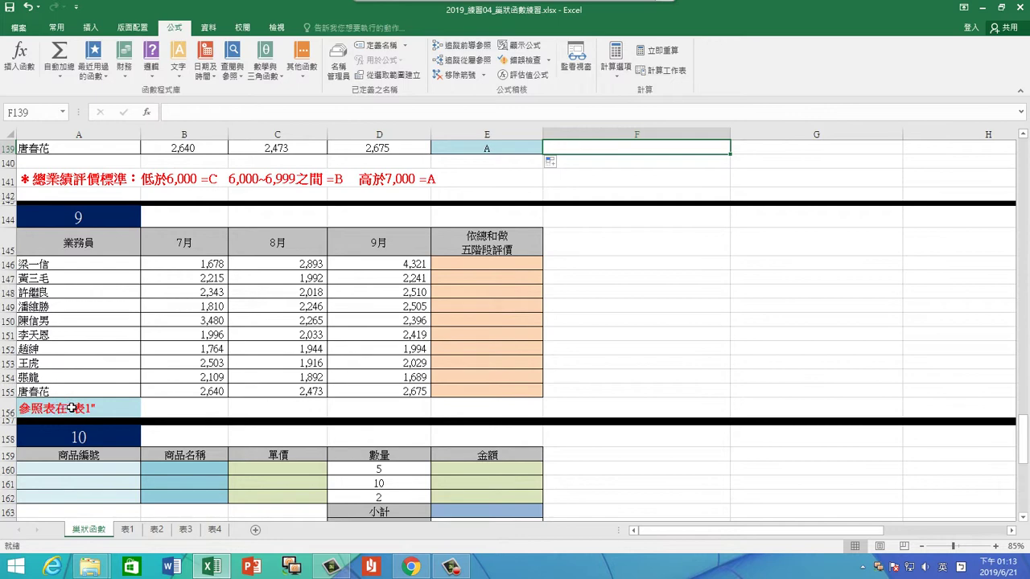
{"action": "left_click", "coordinate": [128, 530]}
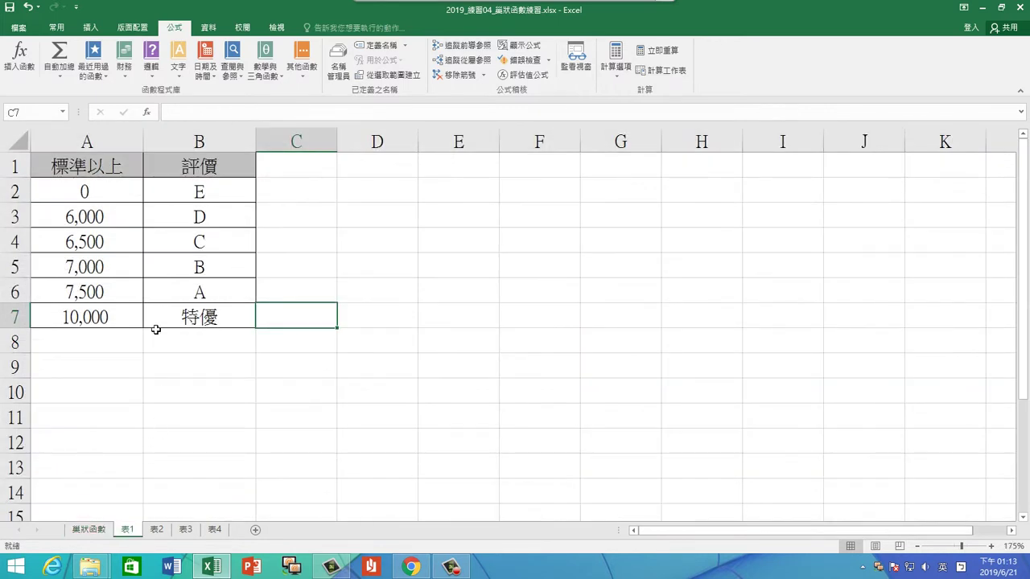
{"action": "left_click", "coordinate": [120, 198]}
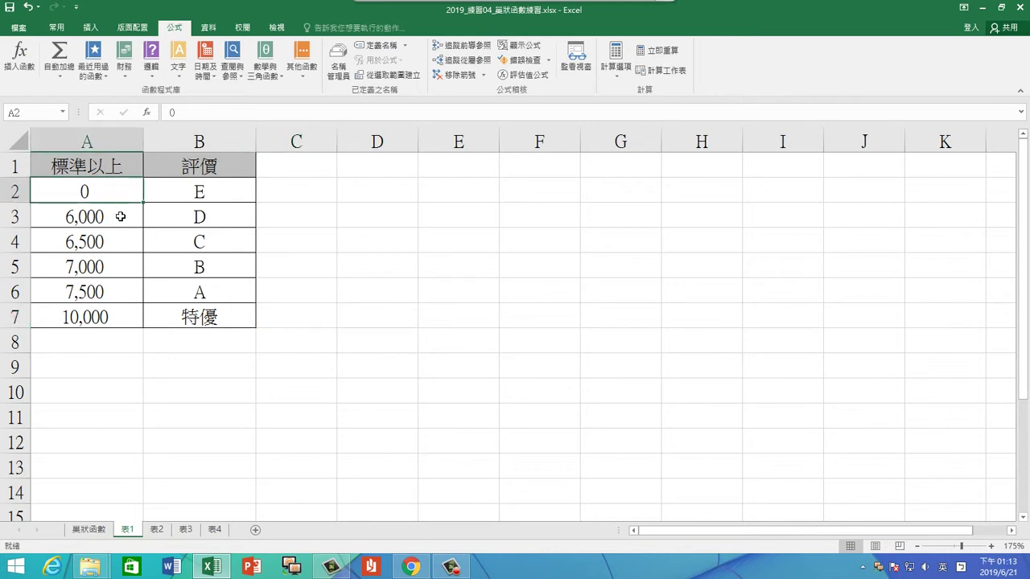
{"action": "left_click", "coordinate": [121, 215]}
{"action": "left_click", "coordinate": [112, 239]}
{"action": "left_click", "coordinate": [115, 270]}
{"action": "left_click", "coordinate": [111, 288]}
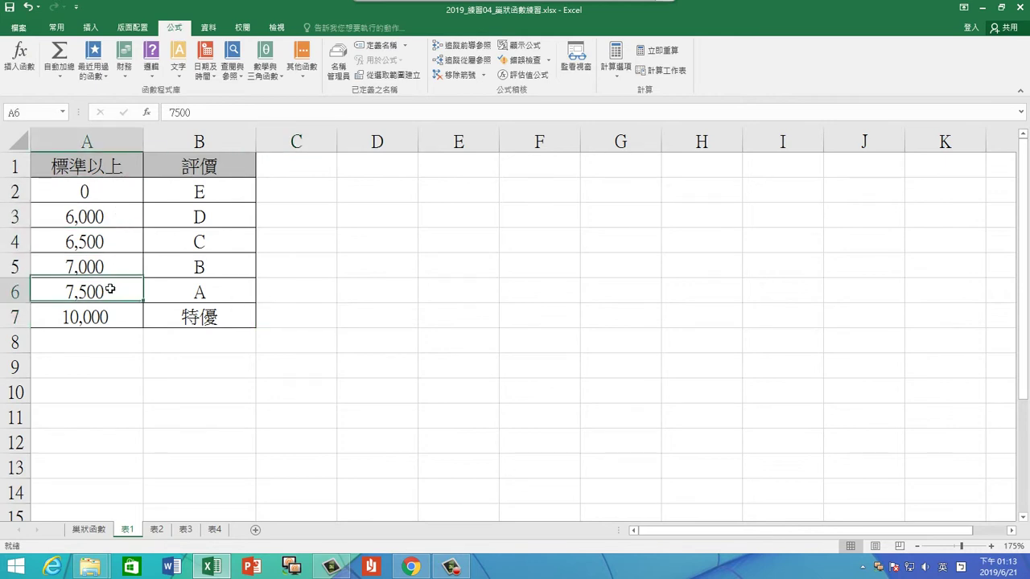
{"action": "left_click", "coordinate": [107, 317]}
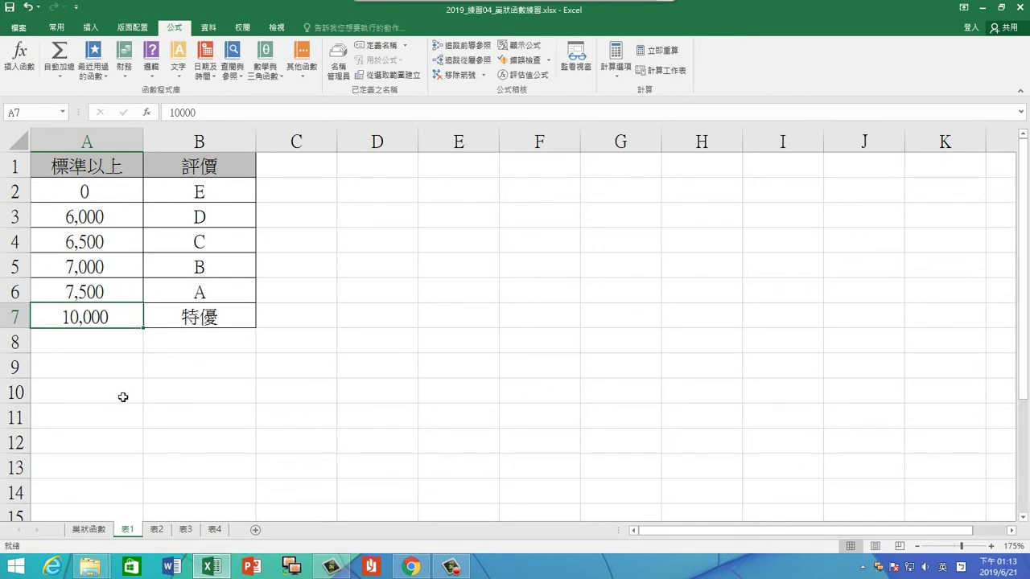
Step: Select the 表1 grading table A2:B7
{"action": "left_click", "coordinate": [90, 530]}
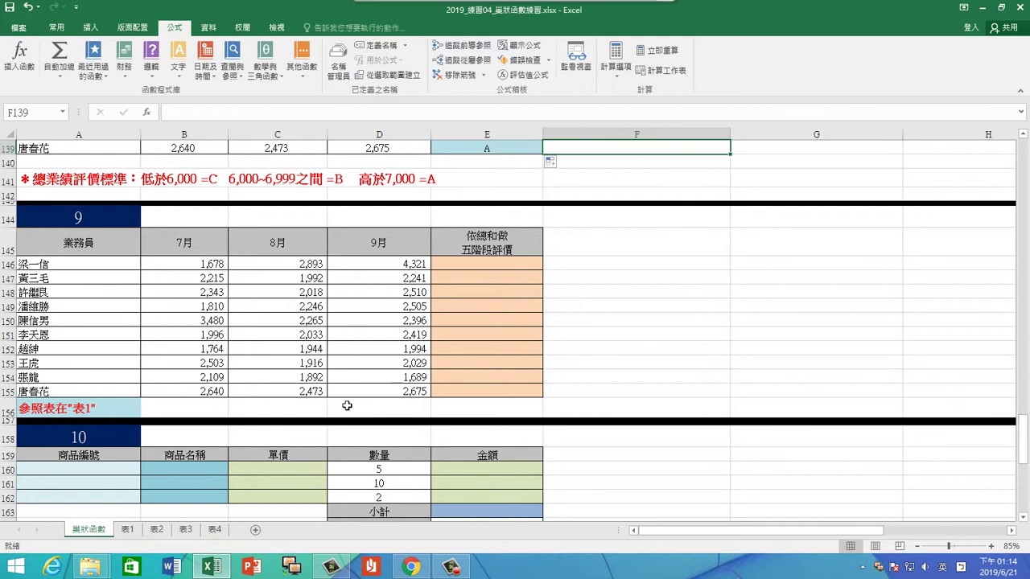
{"action": "left_click", "coordinate": [128, 530]}
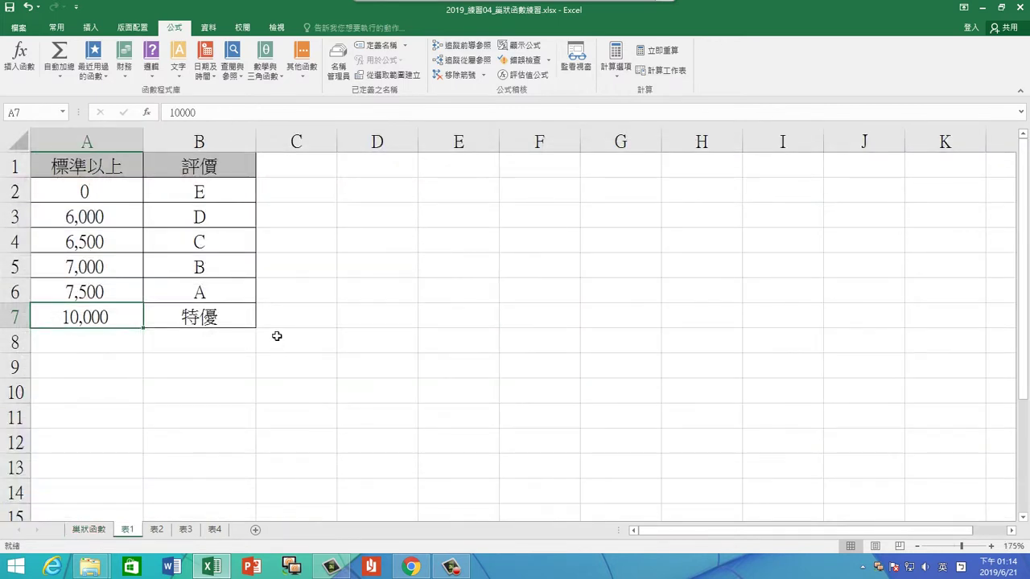
{"action": "left_click", "coordinate": [109, 190]}
{"action": "left_click_drag", "start_coordinate": [109, 190], "coordinate": [187, 316]}
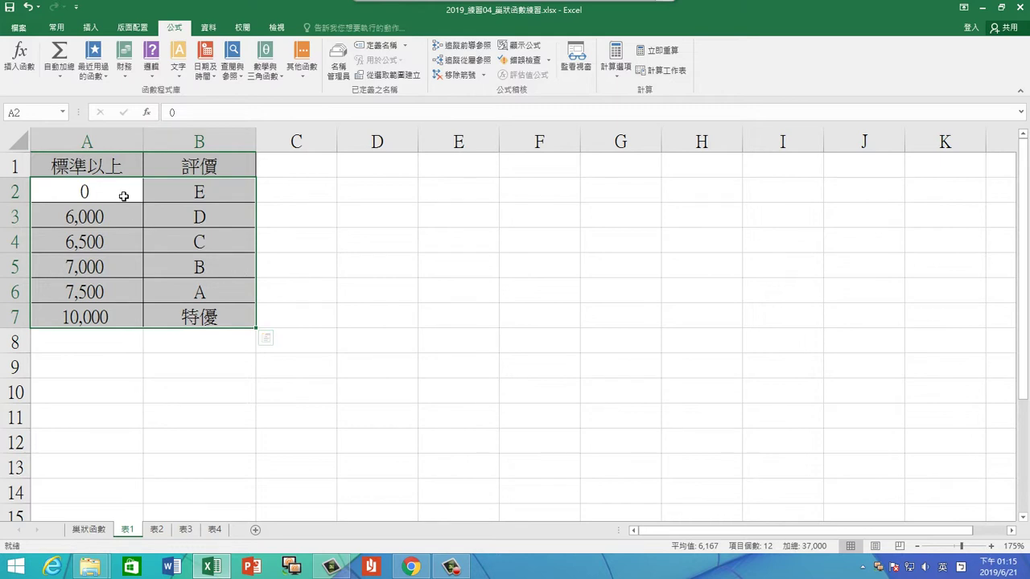
Step: Define the name 評價表01 for the range 表1!$A$2:$B$7
{"action": "mouse_move", "coordinate": [123, 196]}
{"action": "left_mouse_down"}
{"action": "mouse_move", "coordinate": [174, 279]}
{"action": "mouse_move", "coordinate": [183, 318]}
{"action": "left_mouse_up"}
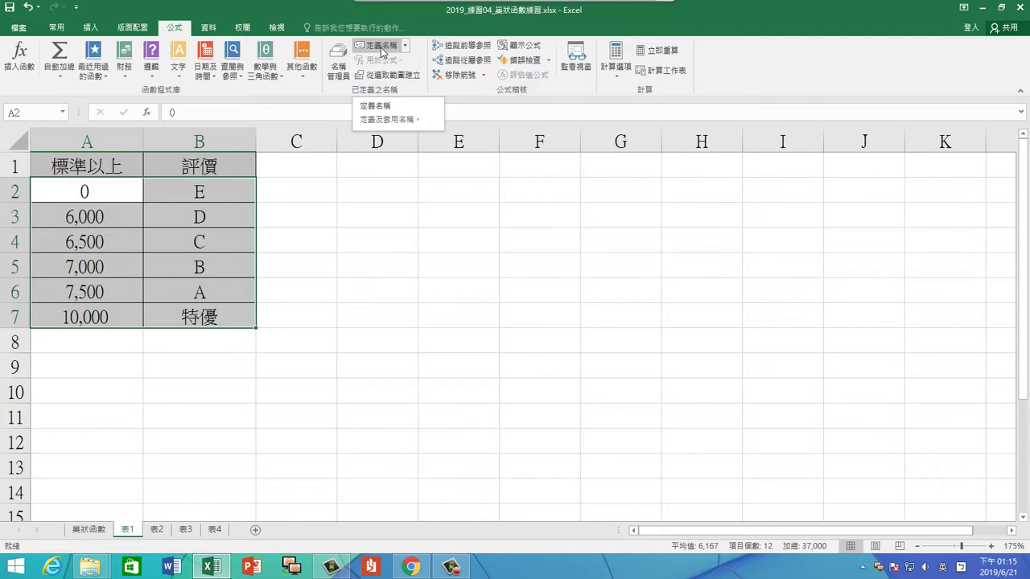
{"action": "left_click", "coordinate": [380, 46]}
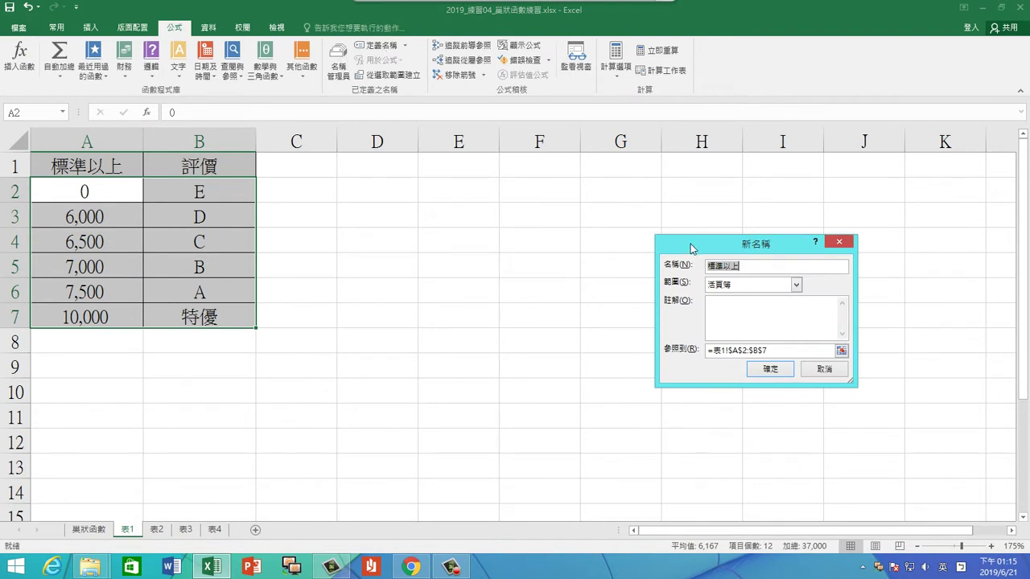
{"action": "left_click_drag", "start_coordinate": [690, 248], "coordinate": [377, 206]}
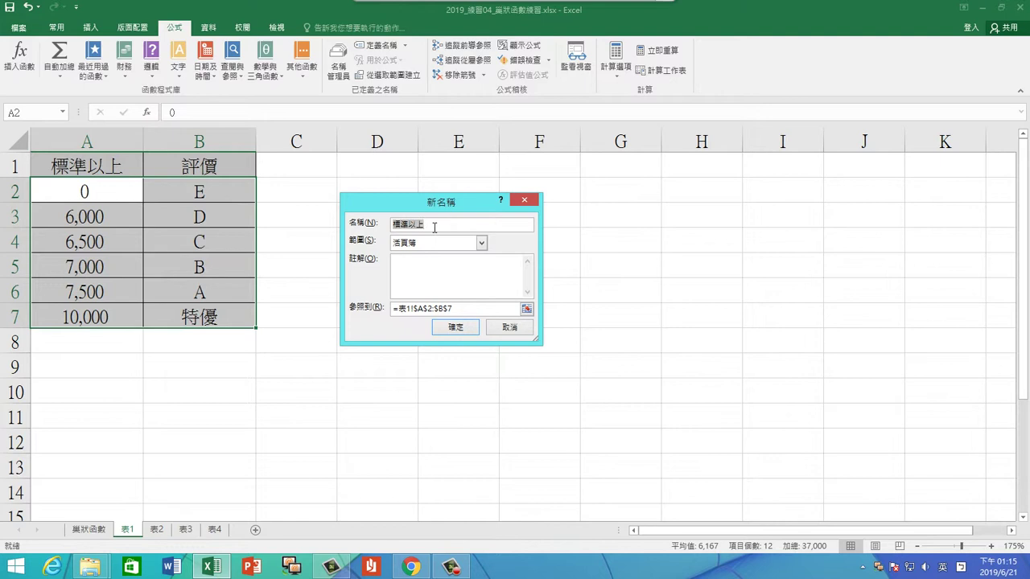
{"action": "type", "text": "平ㄐㄧ"}
{"action": "type", "text": "ㄚˋㄈㄧㄣ"}
{"action": "type", "text": "ˇ"}
{"action": "key", "text": "Return"}
{"action": "key", "text": "Return"}
{"action": "type", "text": "01"}
{"action": "left_click", "coordinate": [455, 329]}
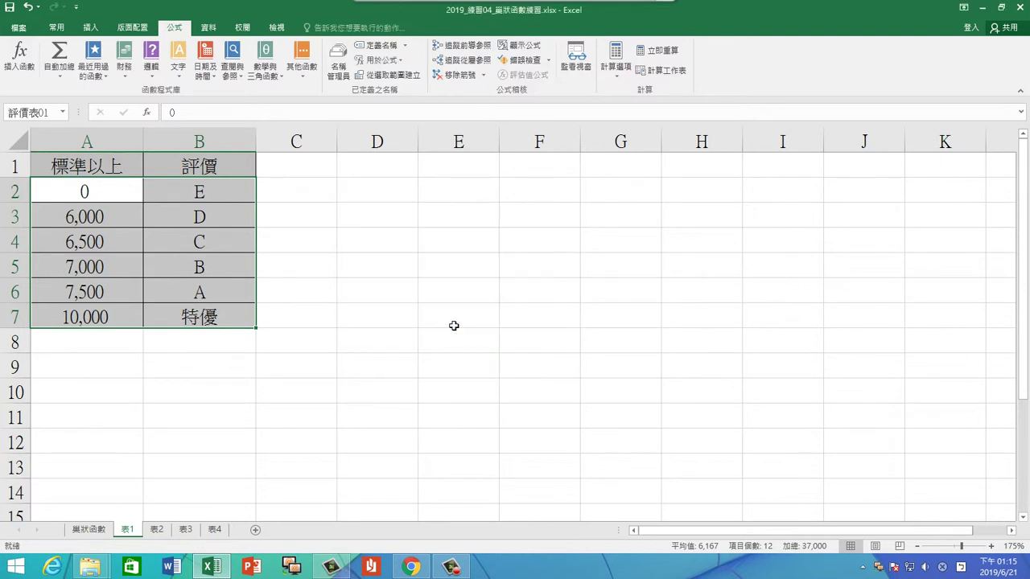
{"action": "left_click", "coordinate": [108, 241]}
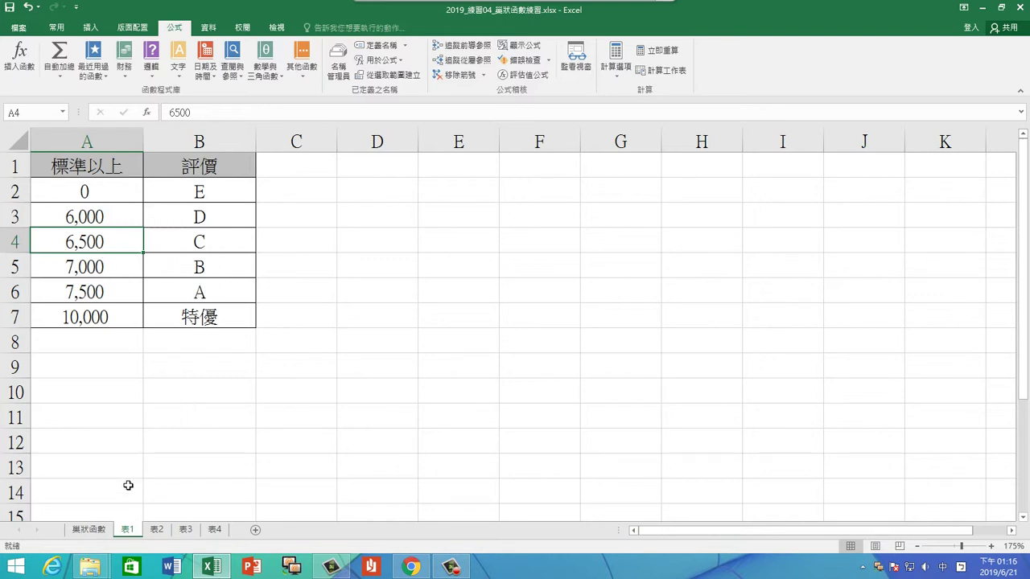
Step: Go back to the 巢狀函數 sheet and select grade cell E146
{"action": "left_click", "coordinate": [89, 529]}
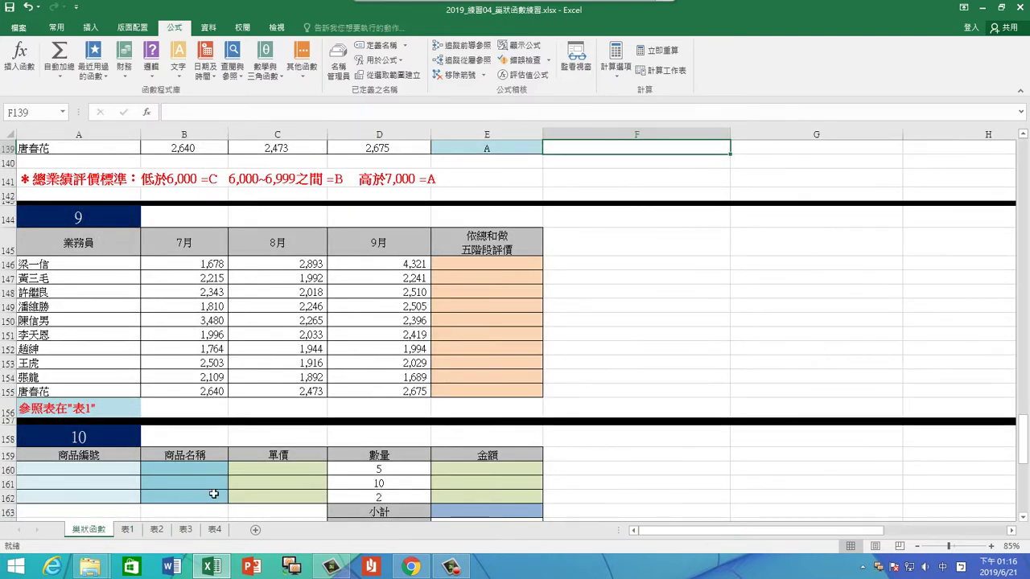
{"action": "left_click", "coordinate": [475, 265]}
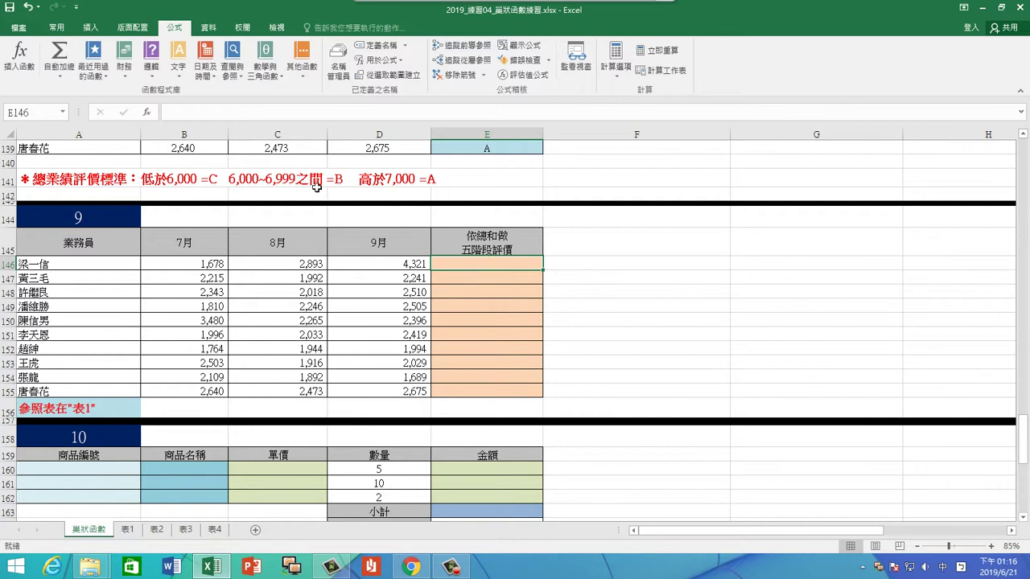
Step: Insert VLOOKUP from Lookup & Reference into E146 and move its arguments dialog aside
{"action": "left_click", "coordinate": [101, 77]}
{"action": "left_click", "coordinate": [101, 77]}
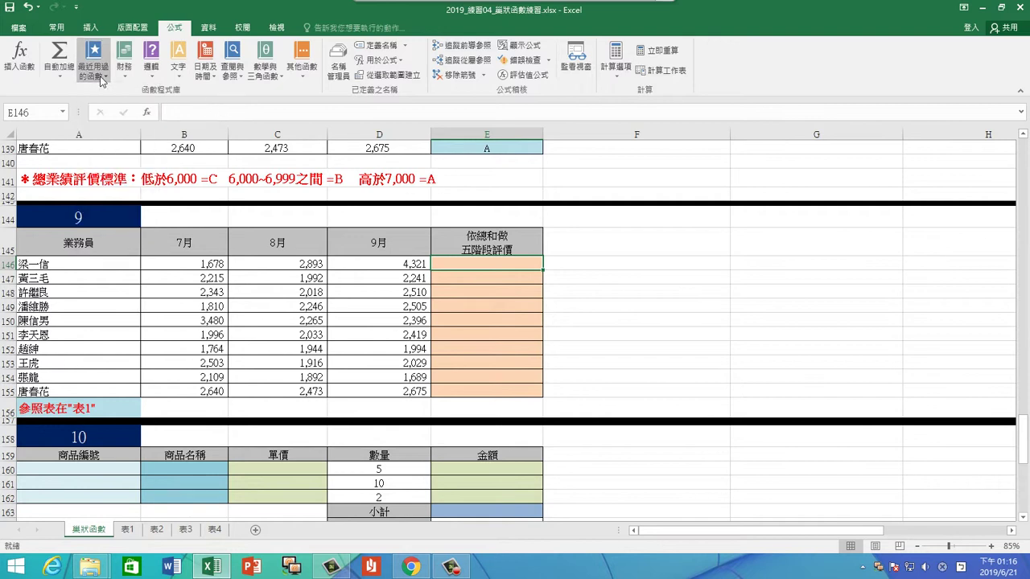
{"action": "left_click", "coordinate": [233, 80]}
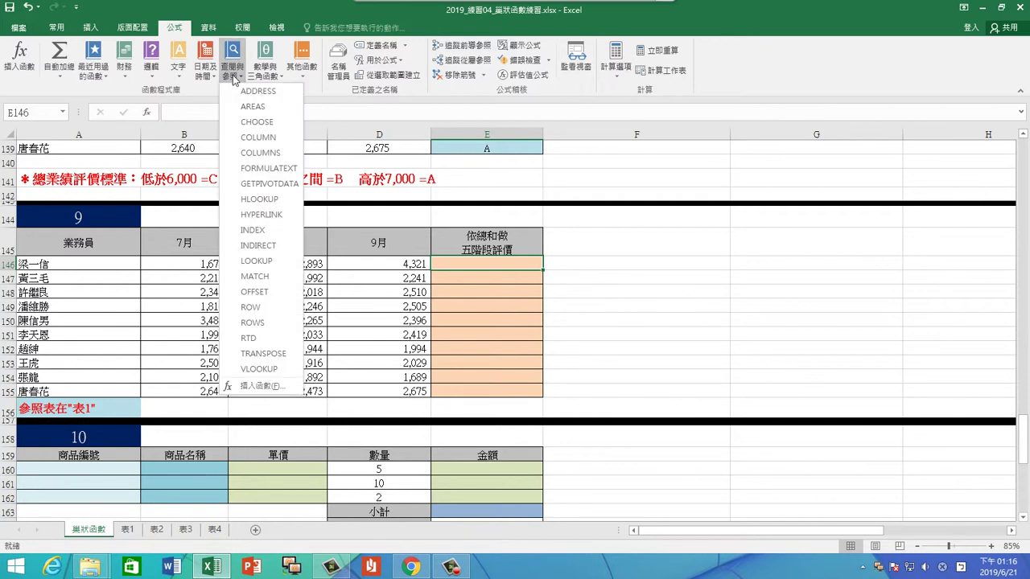
{"action": "left_click", "coordinate": [288, 371]}
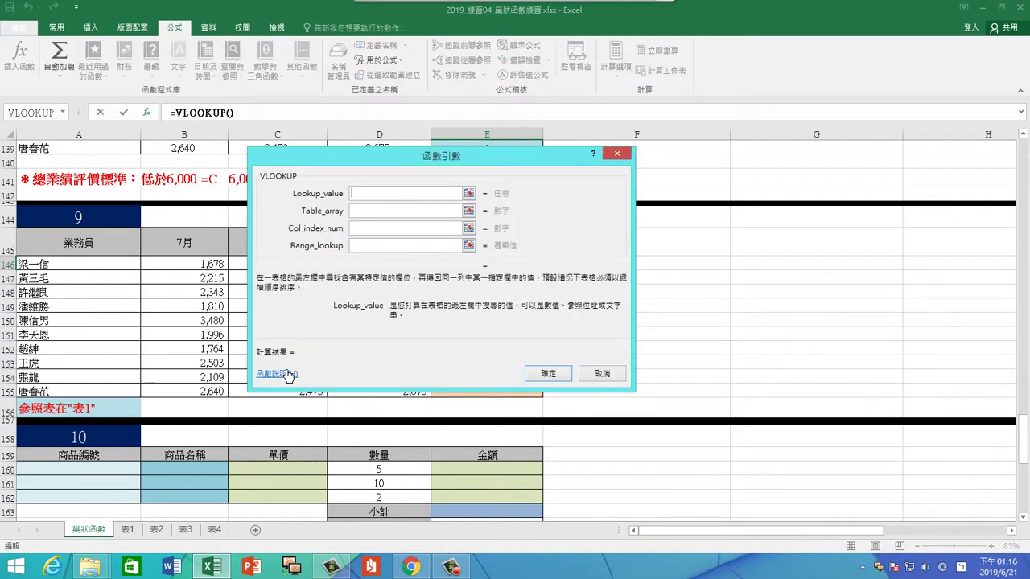
{"action": "mouse_move", "coordinate": [330, 354]}
{"action": "left_mouse_down"}
{"action": "mouse_move", "coordinate": [693, 388]}
{"action": "mouse_move", "coordinate": [660, 387]}
{"action": "left_mouse_up"}
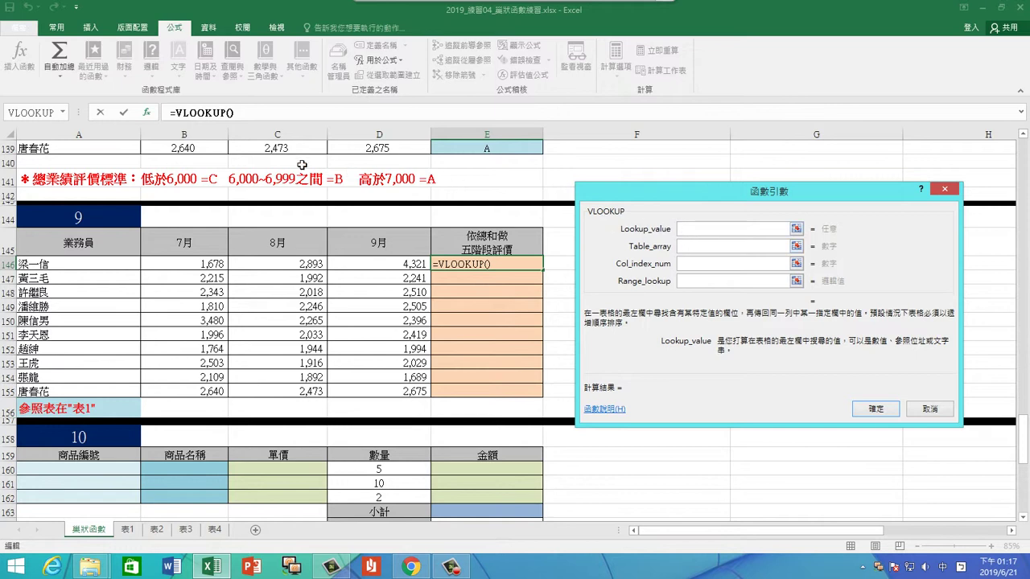
Step: Nest SUM(B146:D146), which equals 8892, as VLOOKUP's lookup value
{"action": "left_click", "coordinate": [62, 112]}
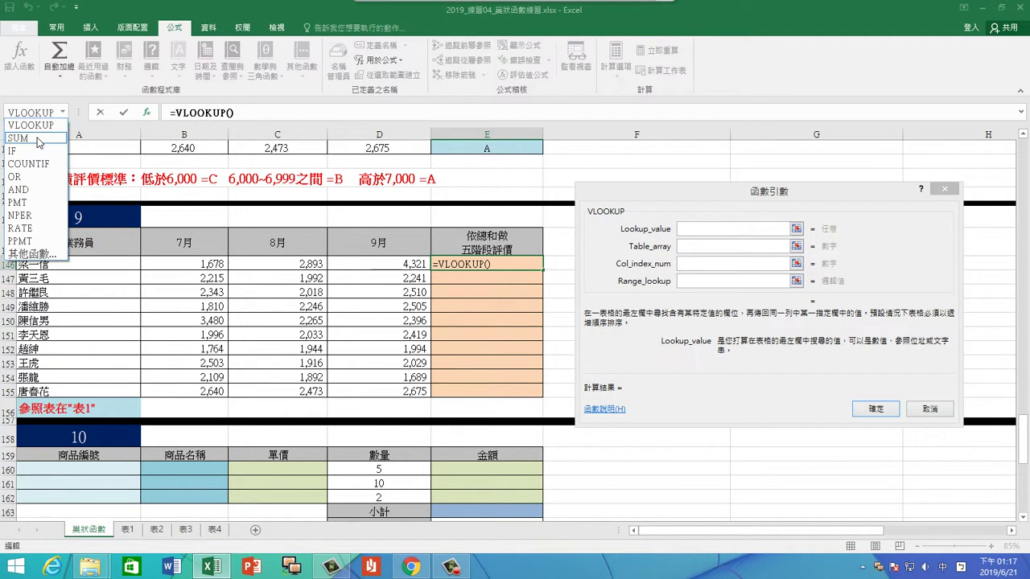
{"action": "left_click", "coordinate": [37, 141]}
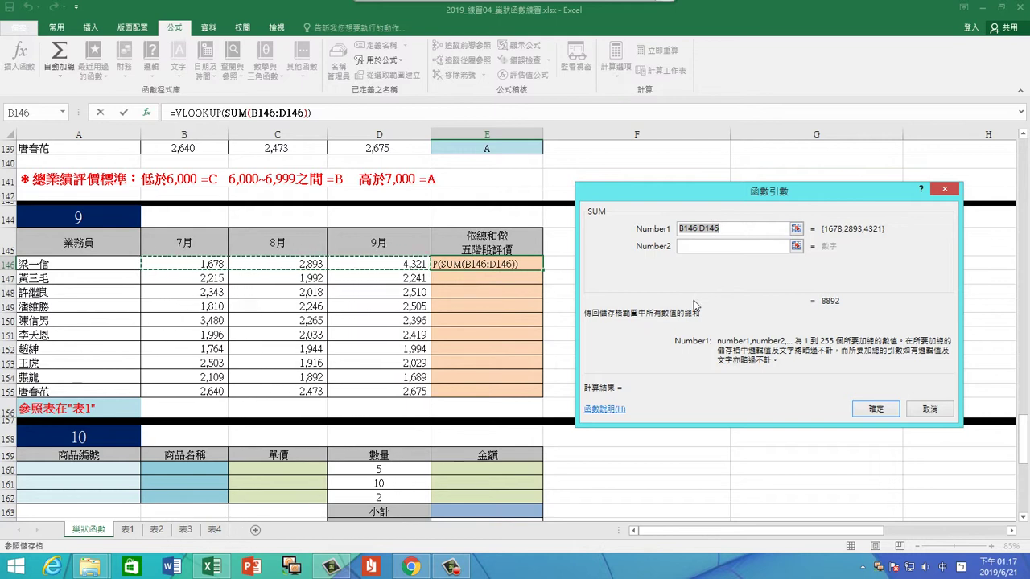
{"action": "left_click", "coordinate": [199, 113]}
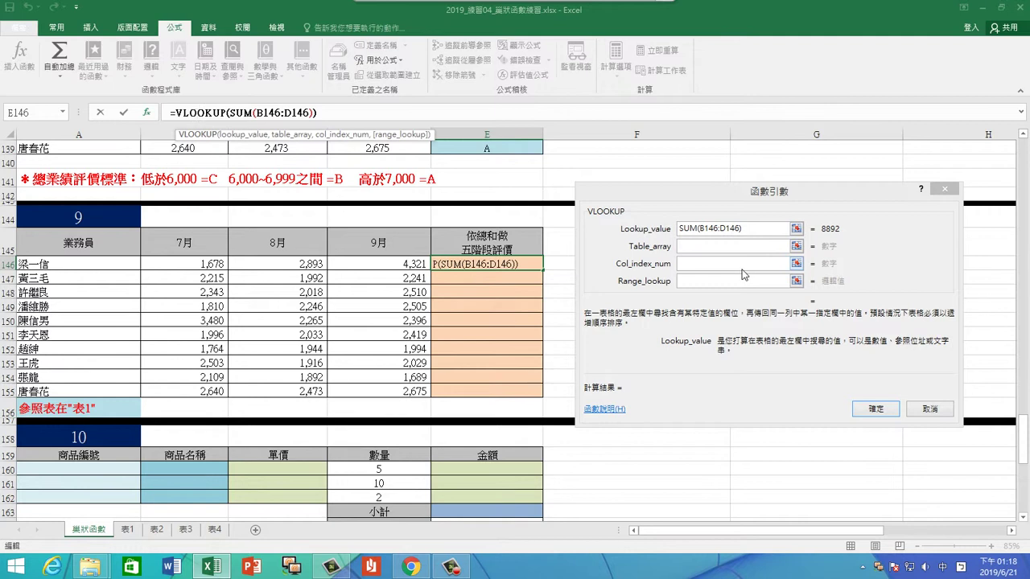
Step: Complete the VLOOKUP with table 評價表01, column 2 and range_lookup 1, giving grade A
{"action": "left_click", "coordinate": [693, 247]}
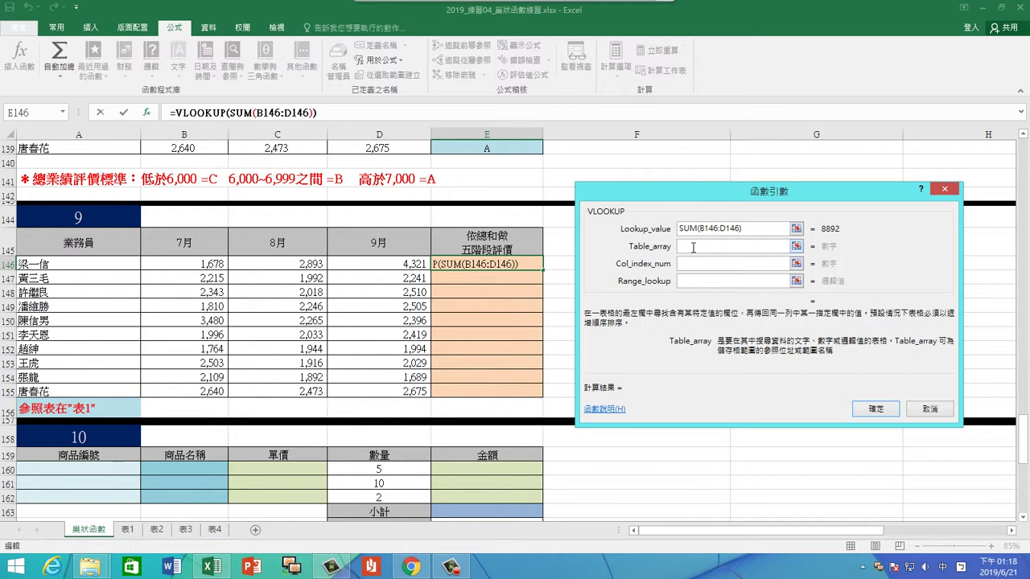
{"action": "key", "text": "F3"}
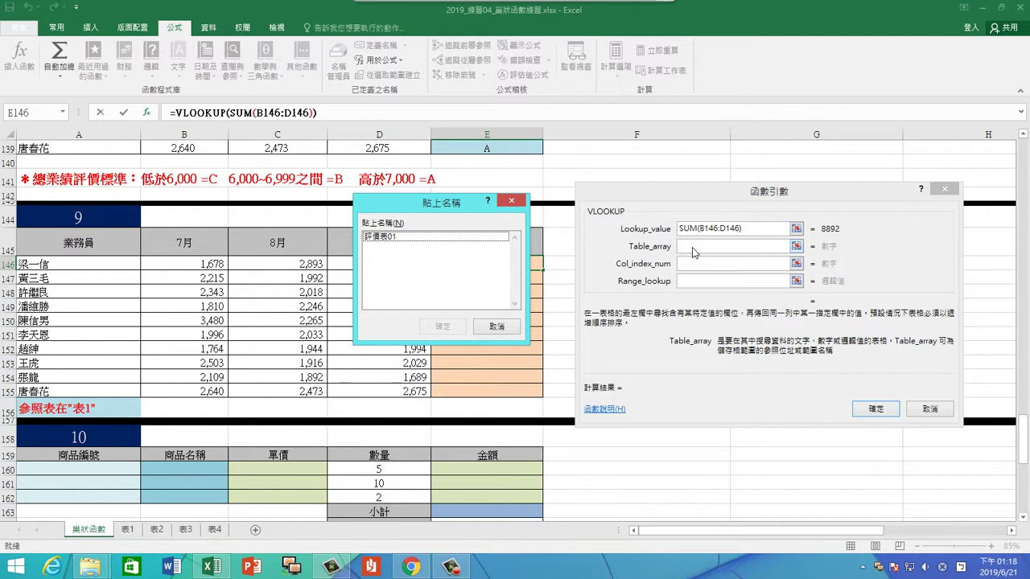
{"action": "left_click", "coordinate": [401, 238]}
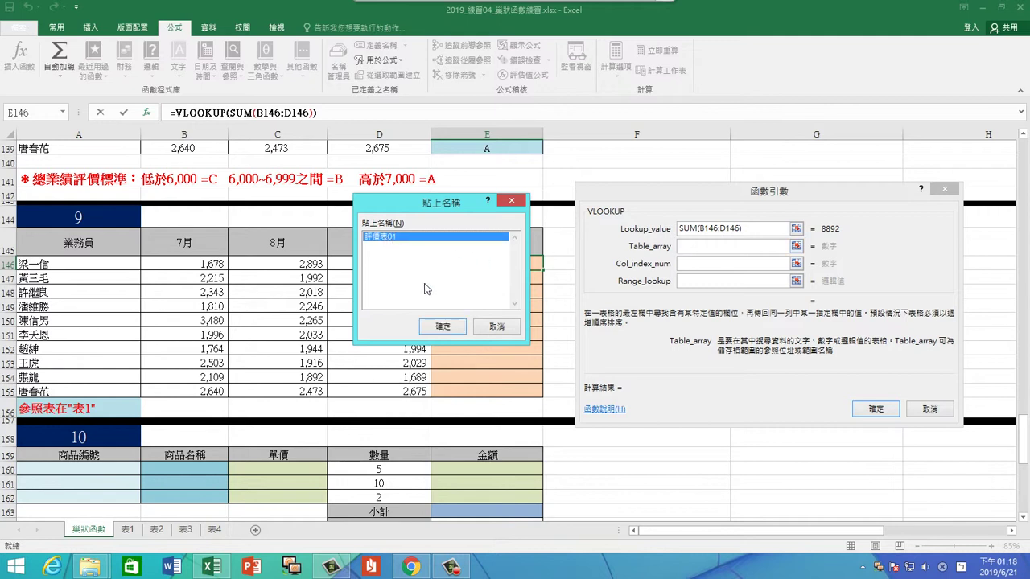
{"action": "left_click", "coordinate": [440, 326]}
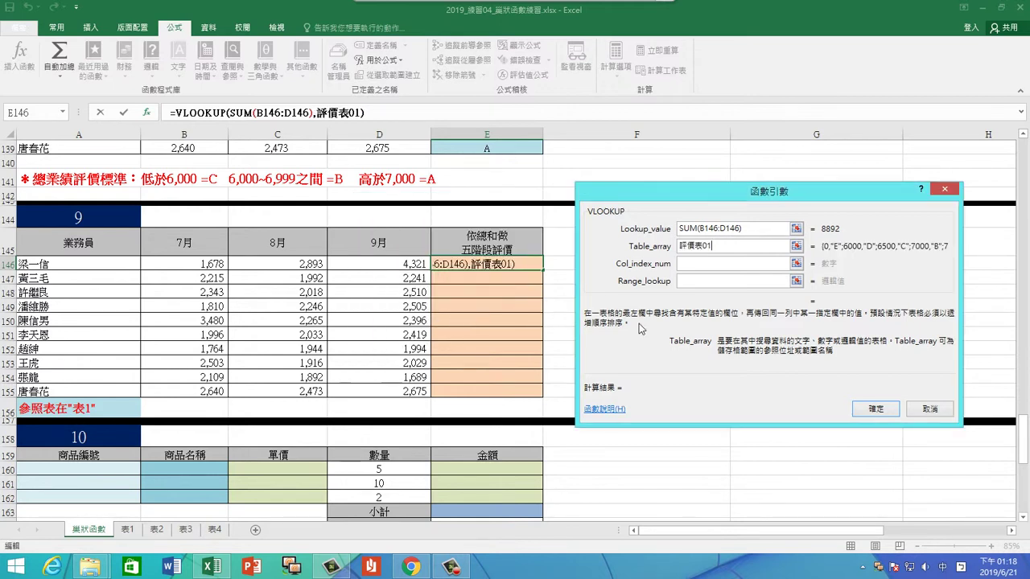
{"action": "left_click", "coordinate": [699, 265]}
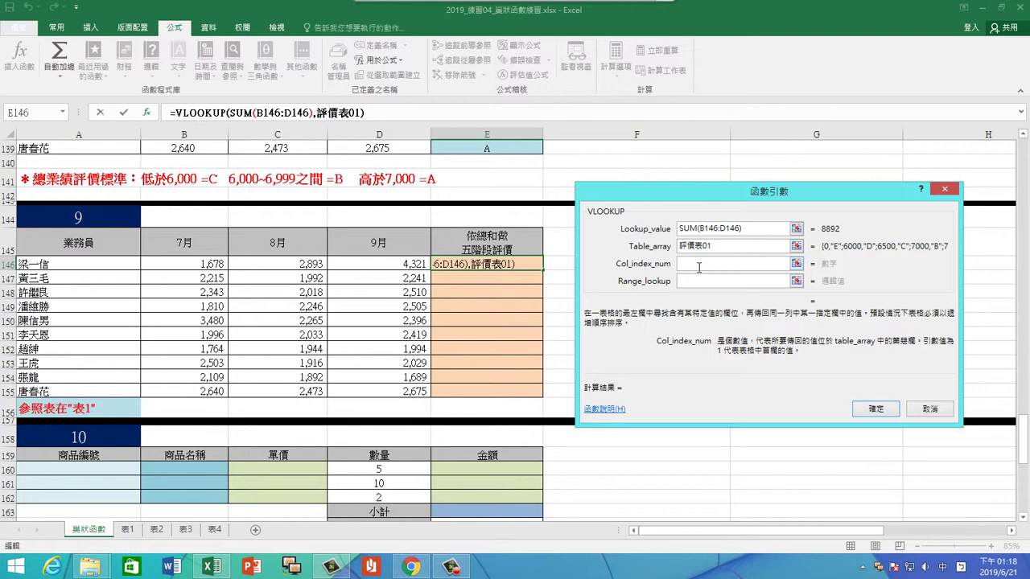
{"action": "type", "text": "2"}
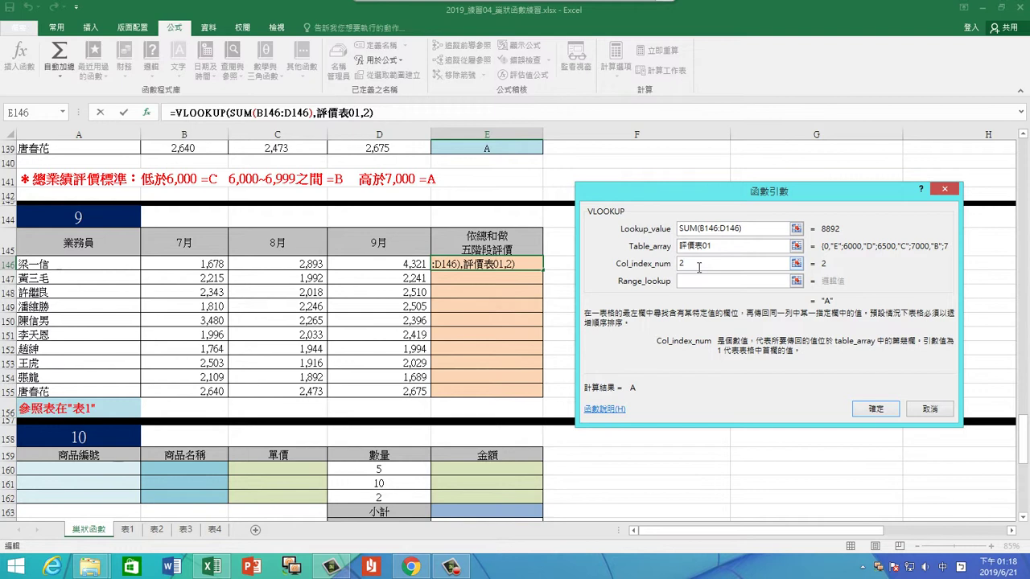
{"action": "left_click", "coordinate": [690, 281]}
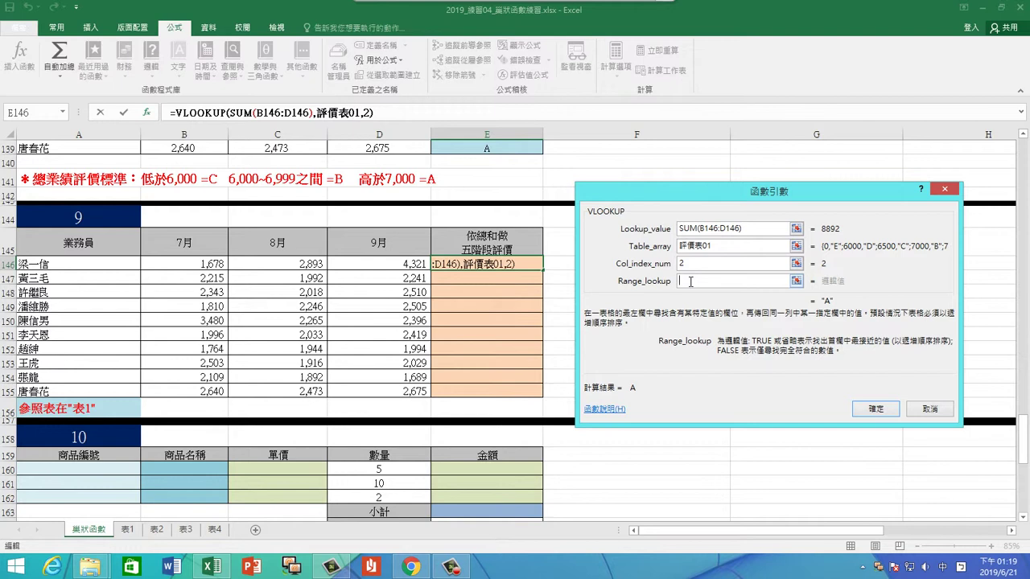
{"action": "type", "text": "1"}
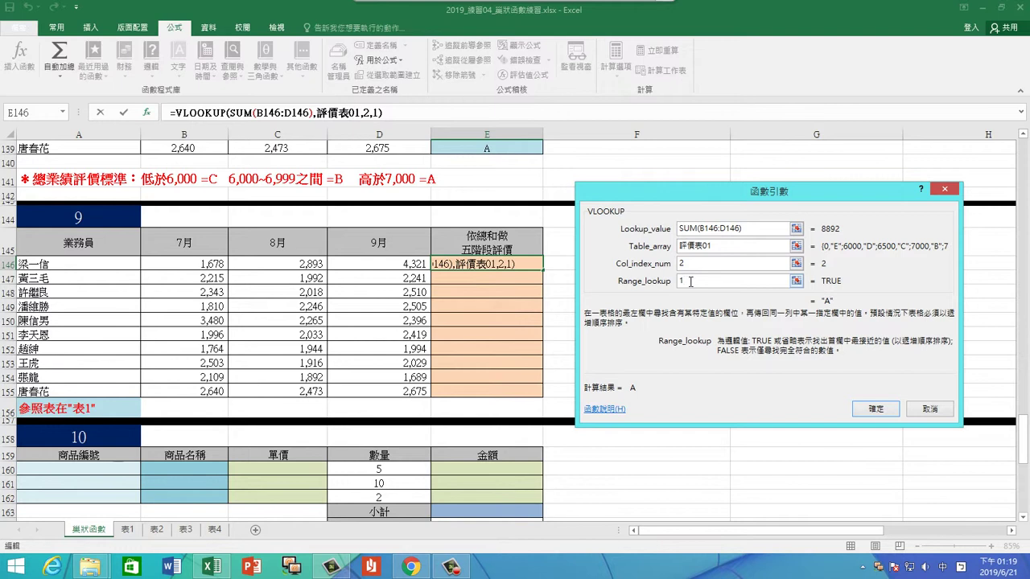
{"action": "left_click", "coordinate": [876, 409]}
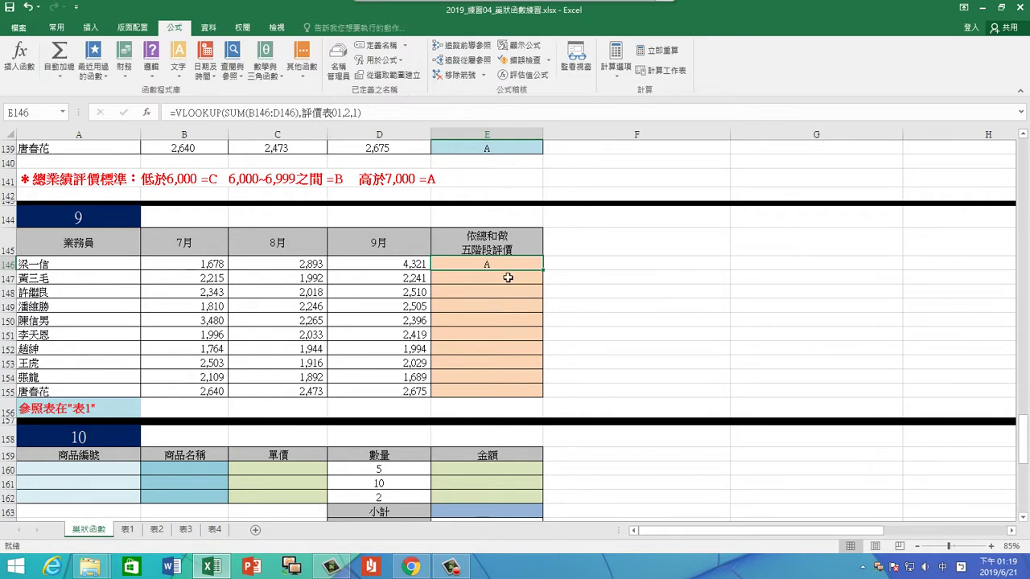
Step: Copy E146's grade formula down to E155 for all ten salespeople
{"action": "left_click", "coordinate": [129, 529]}
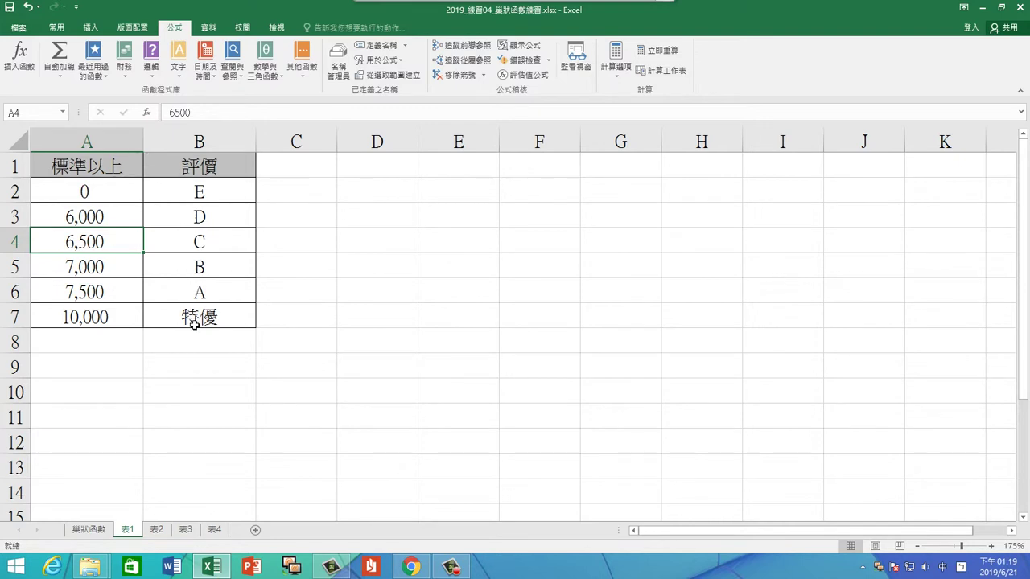
{"action": "left_click", "coordinate": [92, 529]}
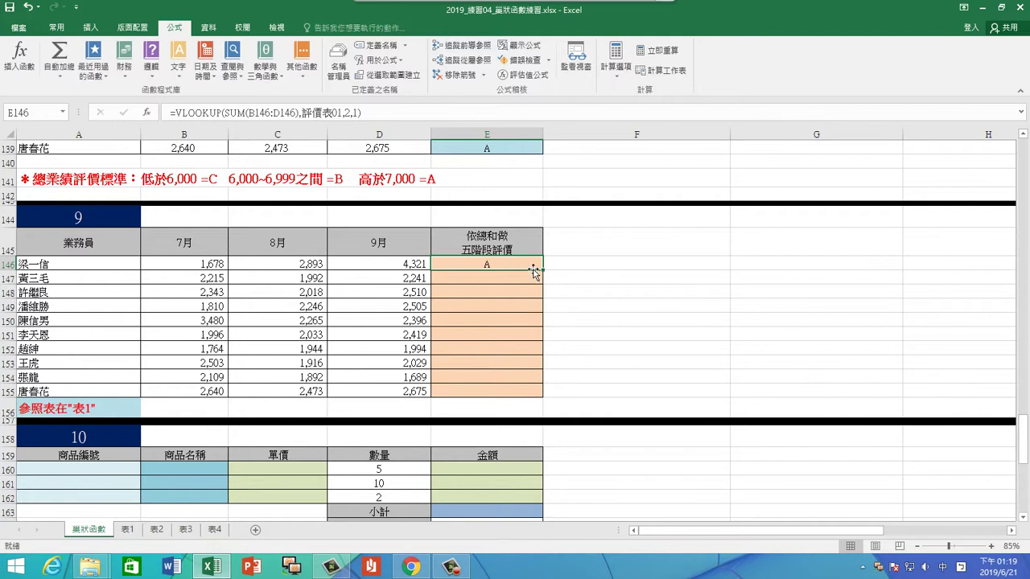
{"action": "left_click_drag", "start_coordinate": [535, 266], "coordinate": [540, 397]}
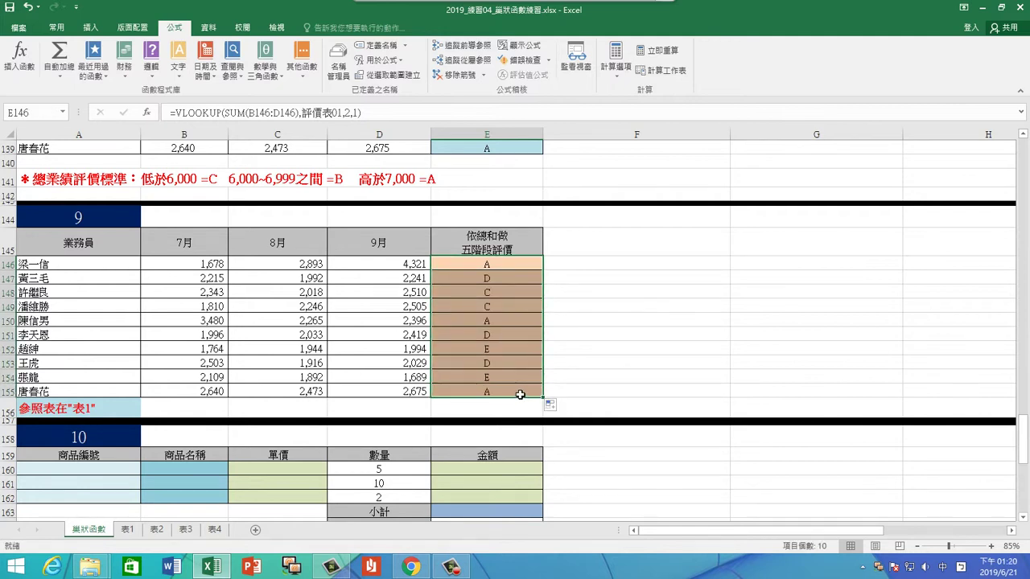
{"action": "left_click", "coordinate": [519, 393]}
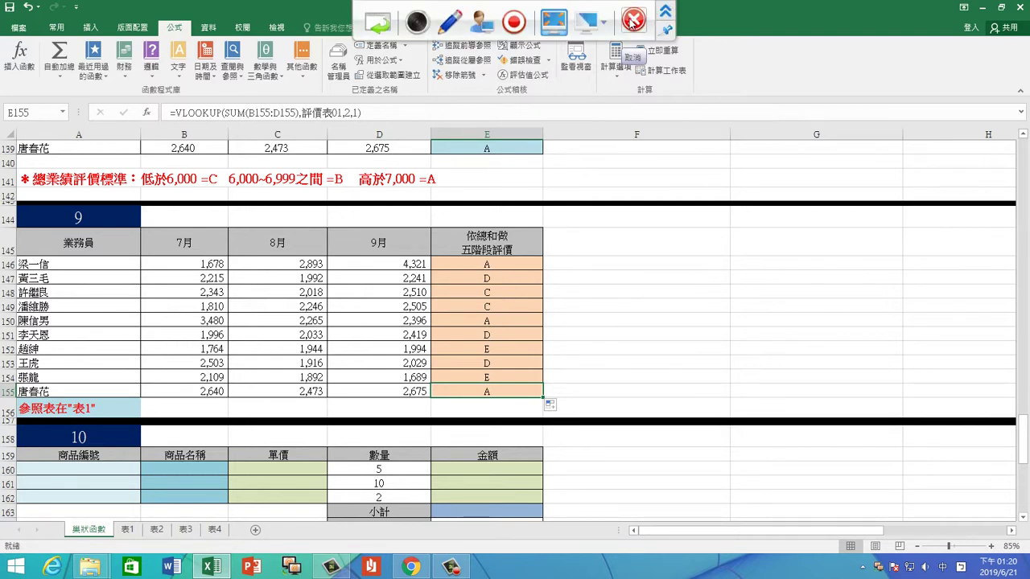
{"action": "left_click", "coordinate": [630, 19]}
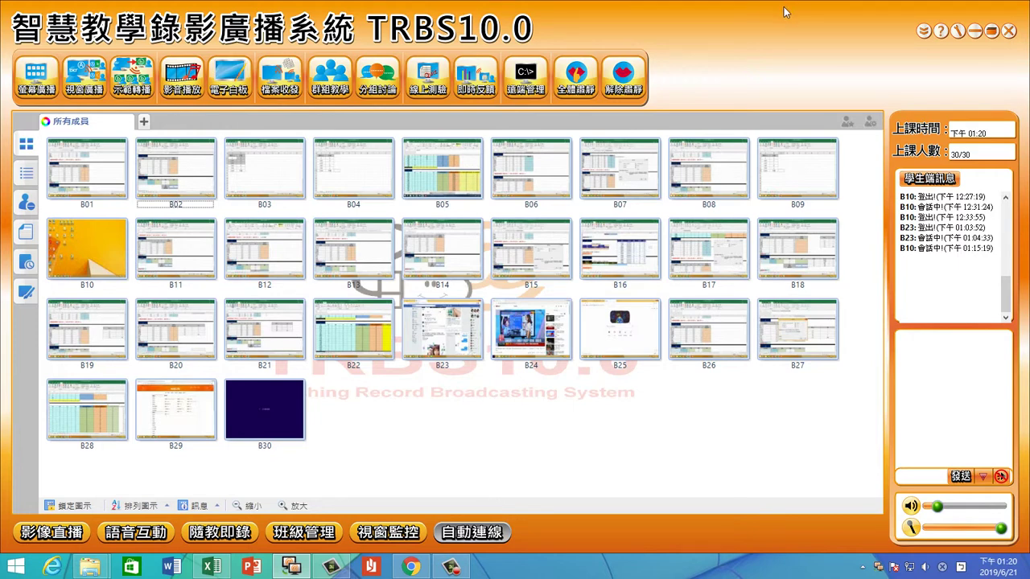
{"action": "left_click", "coordinate": [974, 30]}
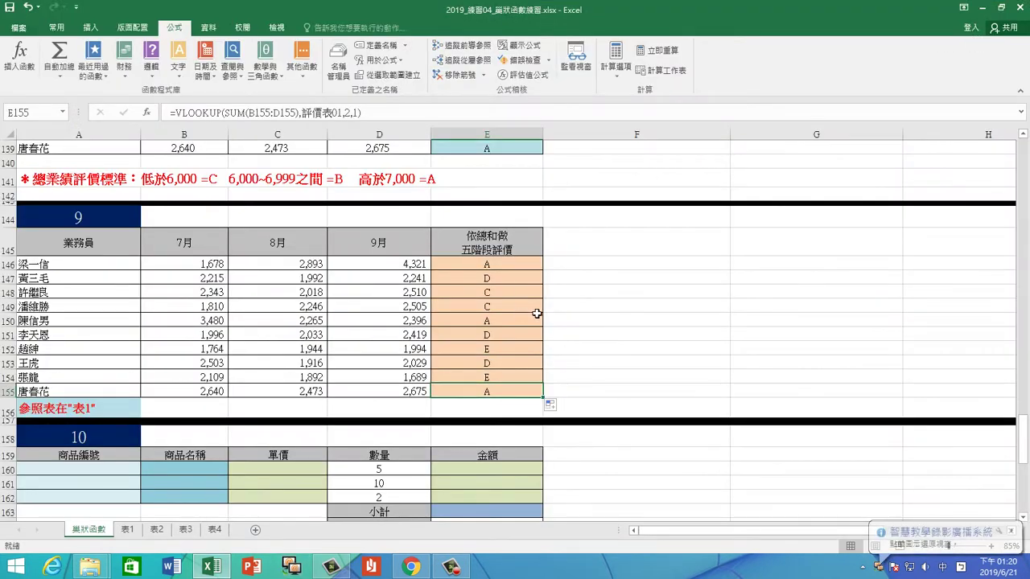
{"action": "left_click", "coordinate": [446, 263]}
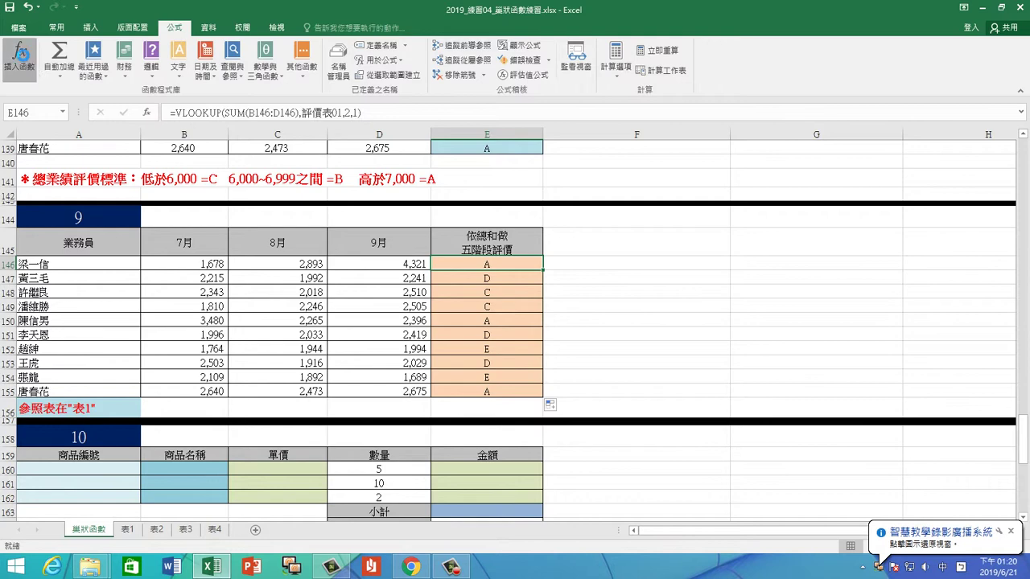
{"action": "left_click", "coordinate": [19, 58]}
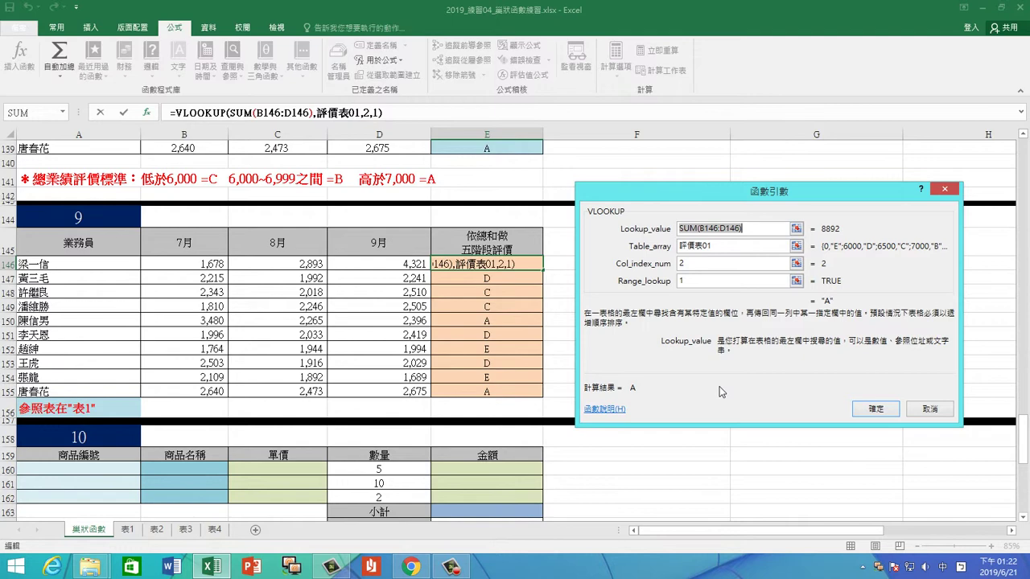
Step: Scroll to the section 10 product form, select A160, then switch to Chrome
{"action": "left_click", "coordinate": [876, 410]}
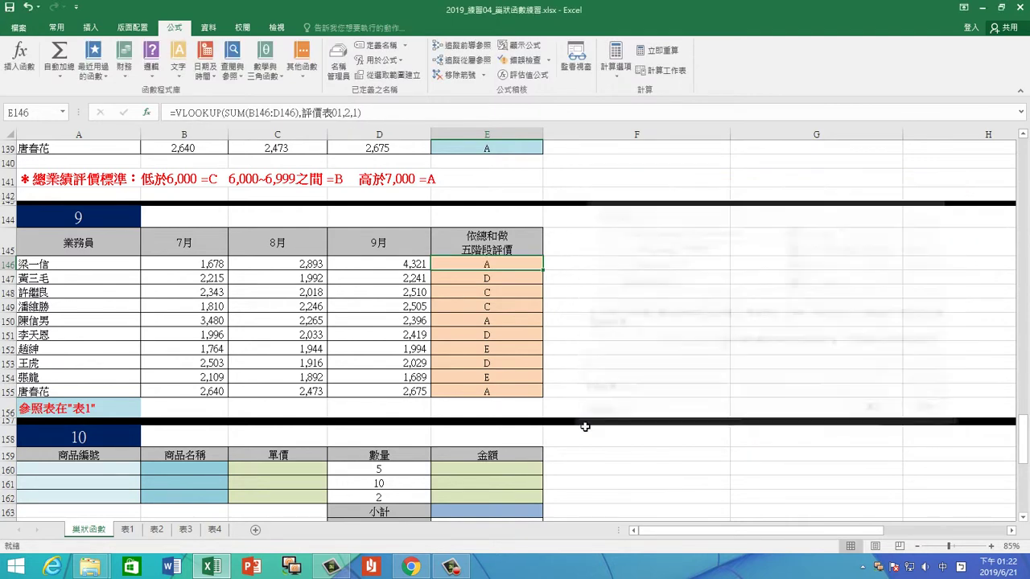
{"action": "scroll", "coordinate": [592, 430], "scroll_direction": "down", "scroll_amount": 3}
{"action": "scroll", "coordinate": [592, 429], "scroll_direction": "down", "scroll_amount": 1}
{"action": "scroll", "coordinate": [592, 430], "scroll_direction": "down", "scroll_amount": 1}
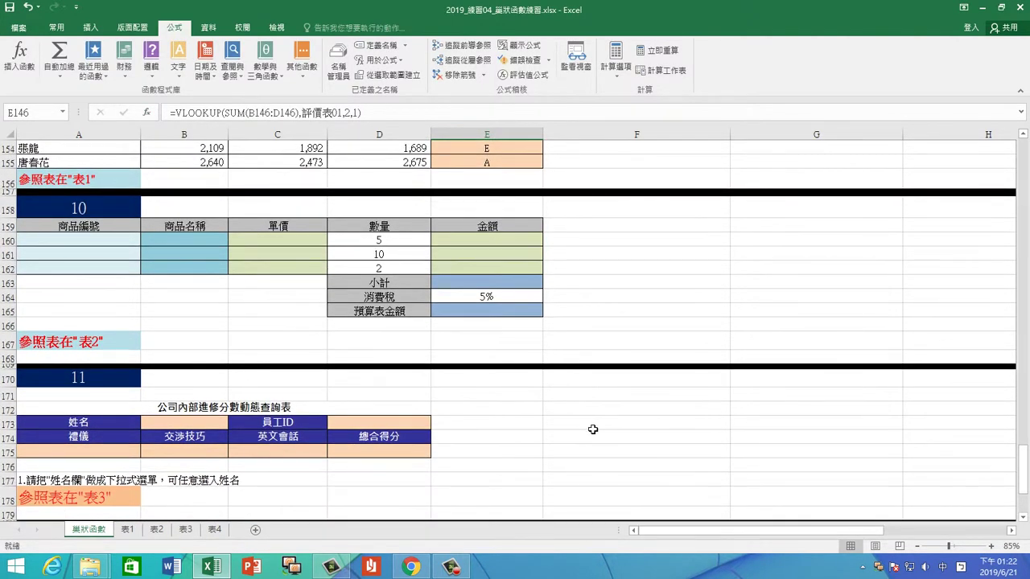
{"action": "scroll", "coordinate": [592, 430], "scroll_direction": "up", "scroll_amount": 1}
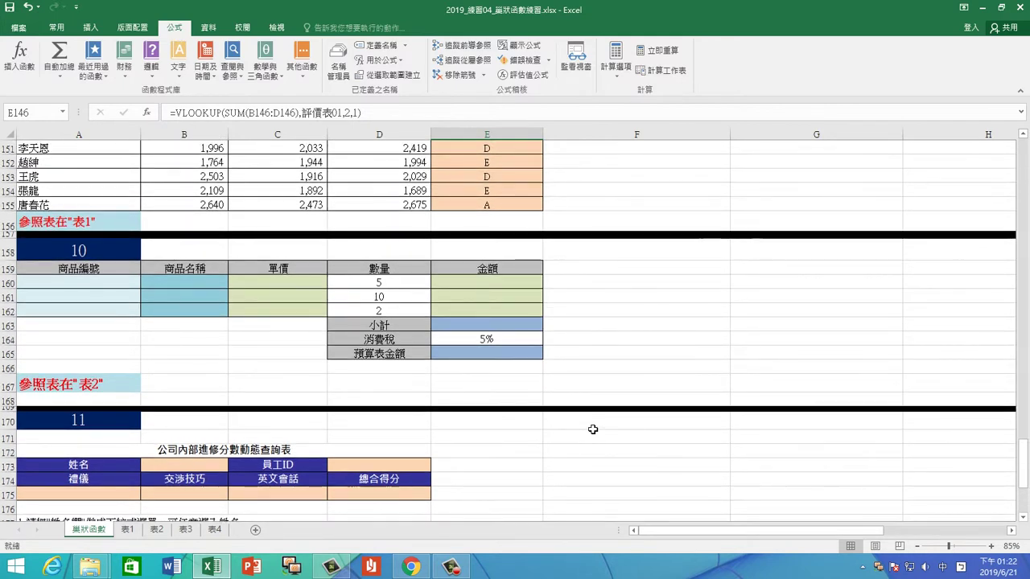
{"action": "left_click", "coordinate": [102, 281]}
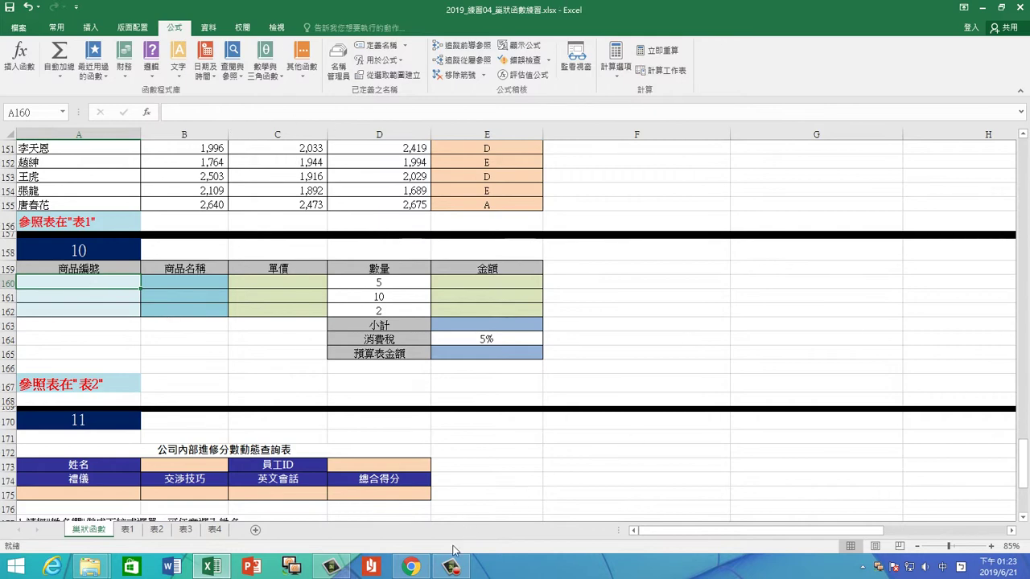
{"action": "left_click", "coordinate": [411, 568]}
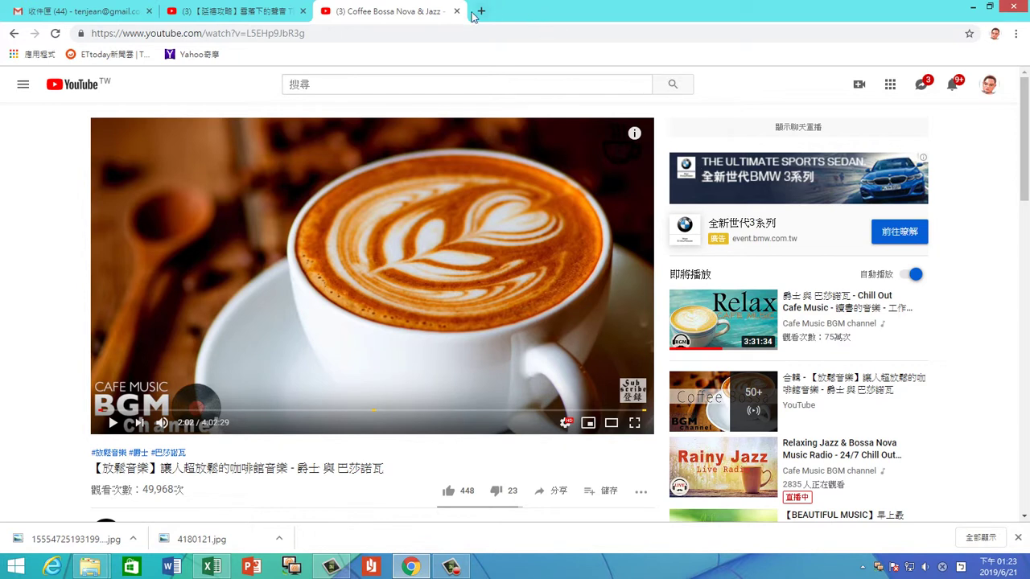
Step: Open 雲端硬碟 (Google Drive) in a new Chrome tab from the Google apps grid
{"action": "left_click", "coordinate": [481, 11]}
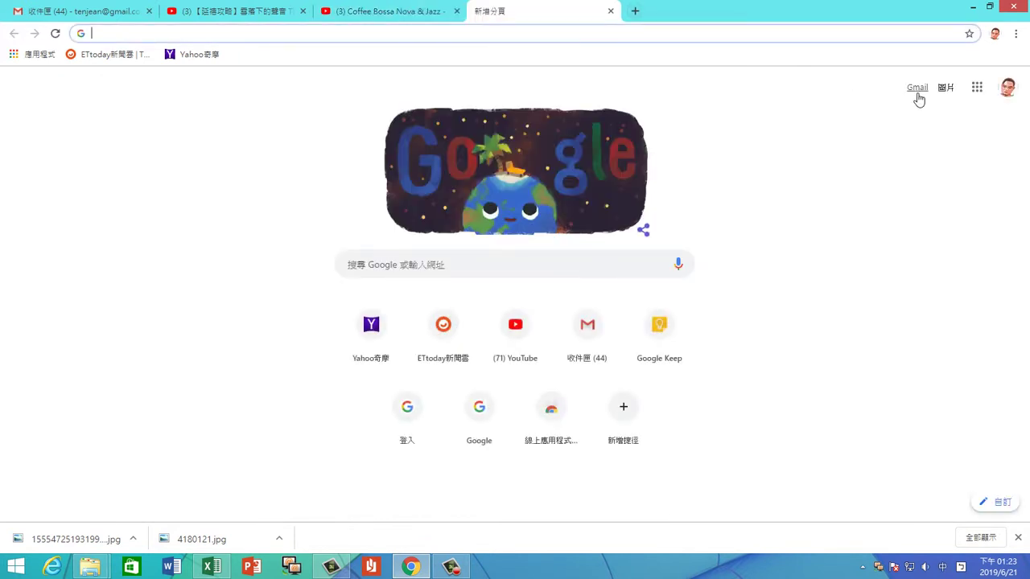
{"action": "left_click", "coordinate": [977, 88]}
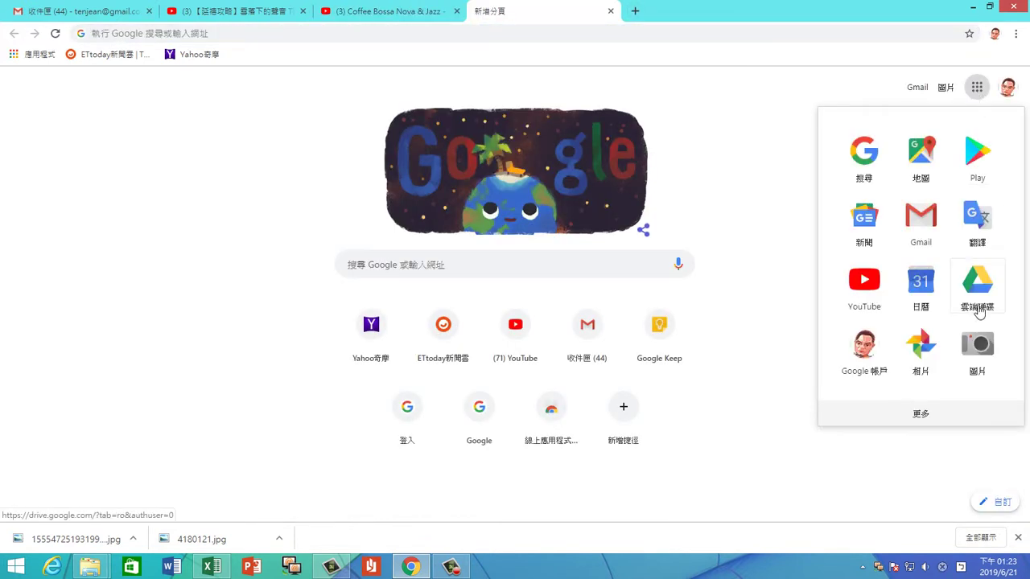
{"action": "left_click", "coordinate": [976, 302]}
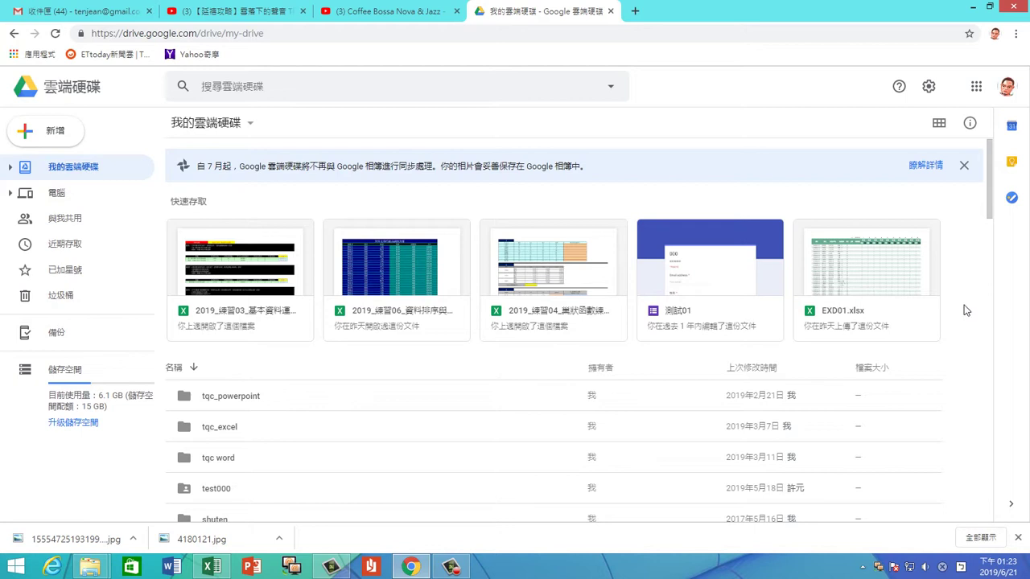
Step: Open the excel folder in My Drive
{"action": "scroll", "coordinate": [966, 312], "scroll_direction": "down", "scroll_amount": 2}
{"action": "scroll", "coordinate": [966, 311], "scroll_direction": "down", "scroll_amount": 1}
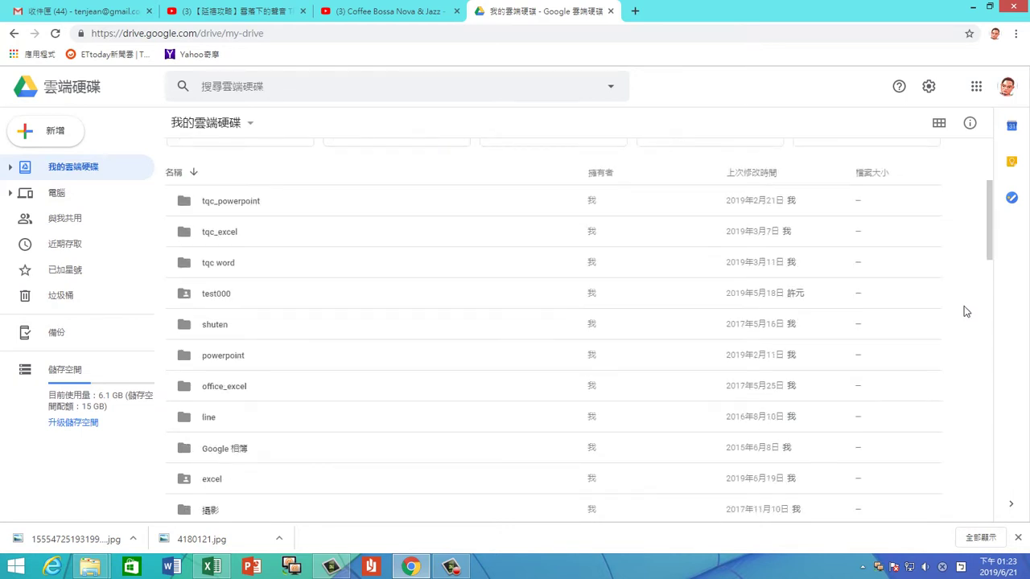
{"action": "double_click", "coordinate": [214, 420]}
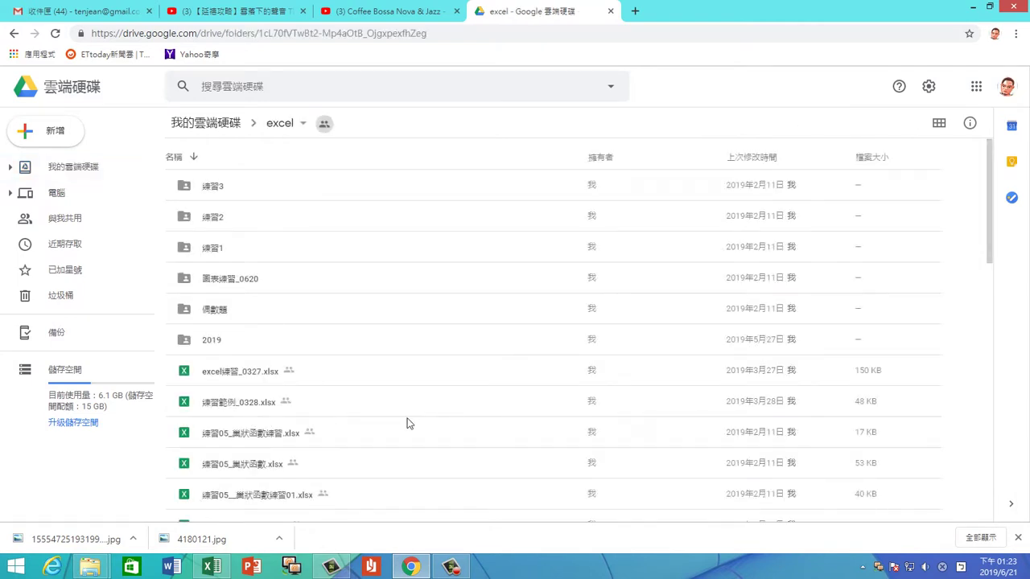
Step: Find 商品訂購單_解答.xlsx in the folder and bring up its context menu
{"action": "scroll", "coordinate": [407, 423], "scroll_direction": "down", "scroll_amount": 2}
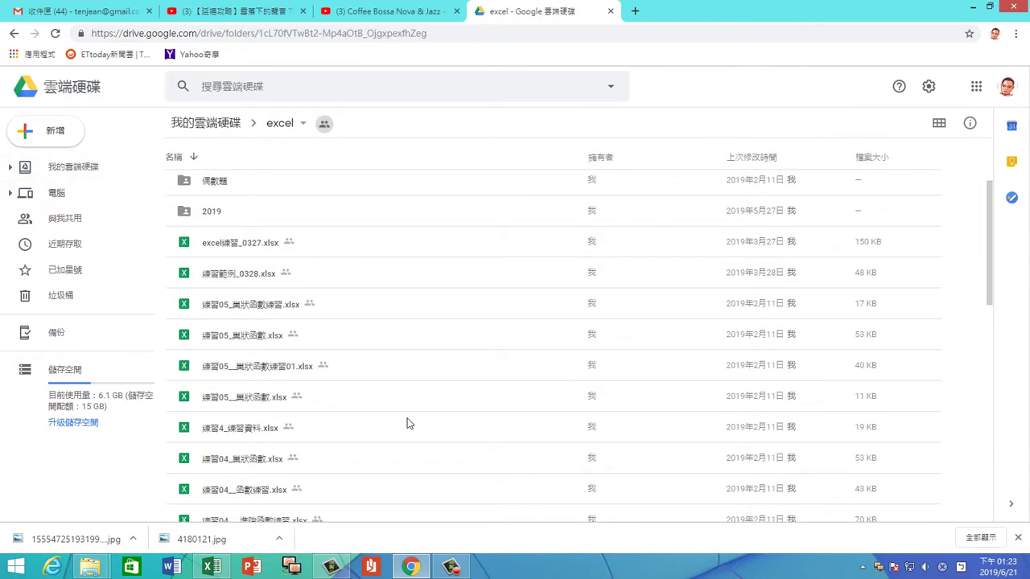
{"action": "scroll", "coordinate": [407, 423], "scroll_direction": "down", "scroll_amount": 2}
{"action": "scroll", "coordinate": [407, 423], "scroll_direction": "down", "scroll_amount": 1}
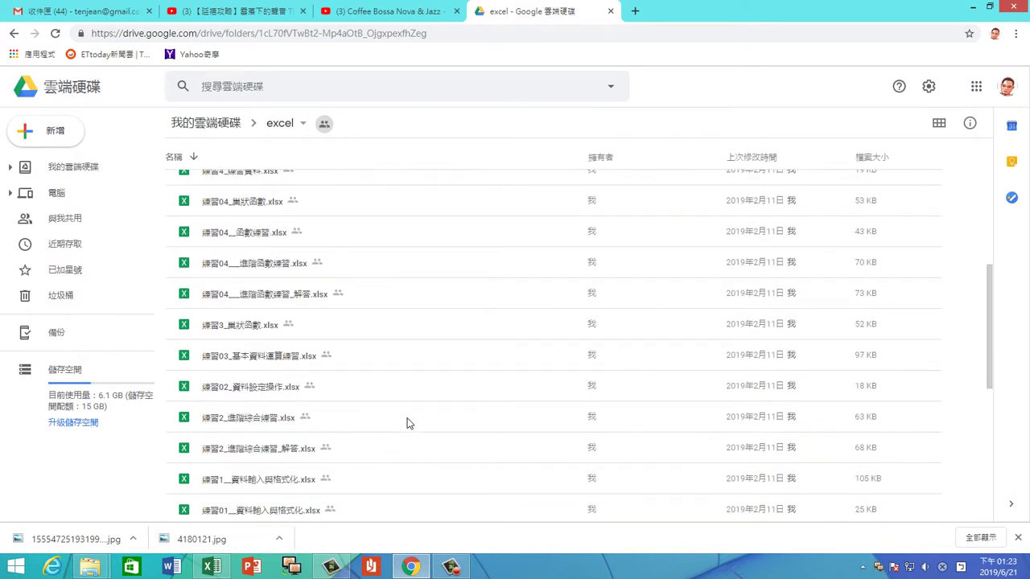
{"action": "scroll", "coordinate": [408, 423], "scroll_direction": "down", "scroll_amount": 2}
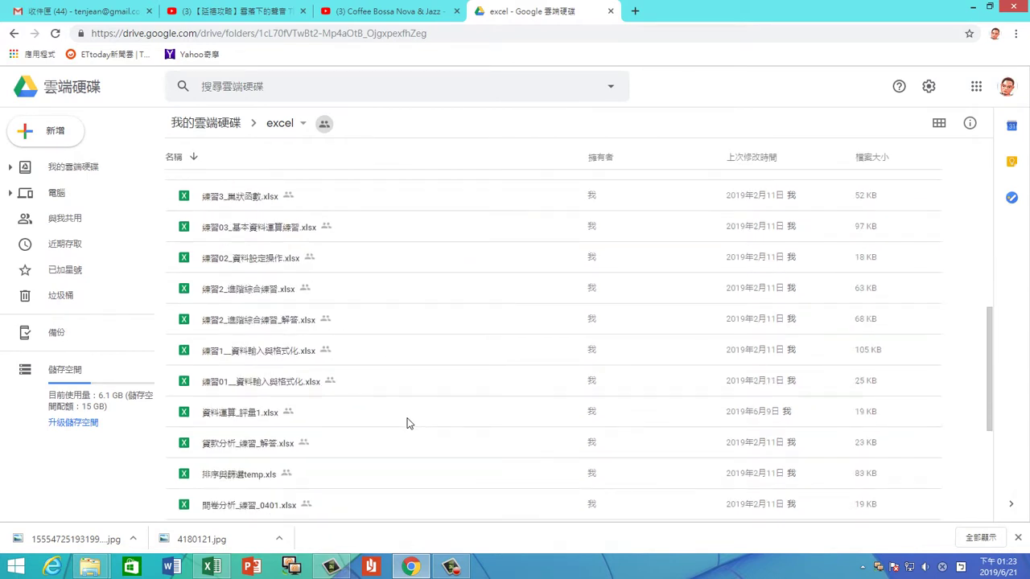
{"action": "scroll", "coordinate": [408, 424], "scroll_direction": "down", "scroll_amount": 2}
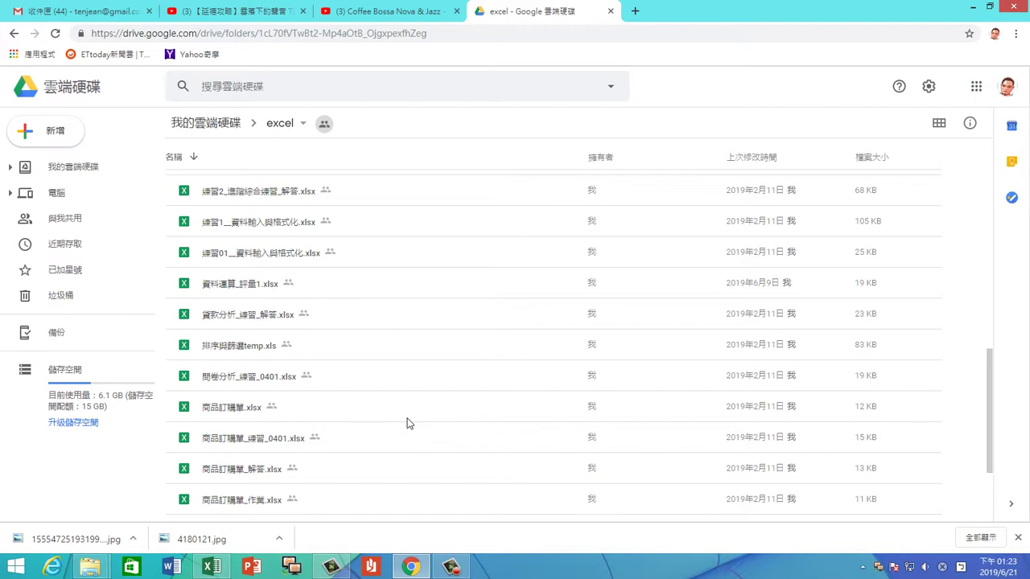
{"action": "left_click", "coordinate": [242, 411]}
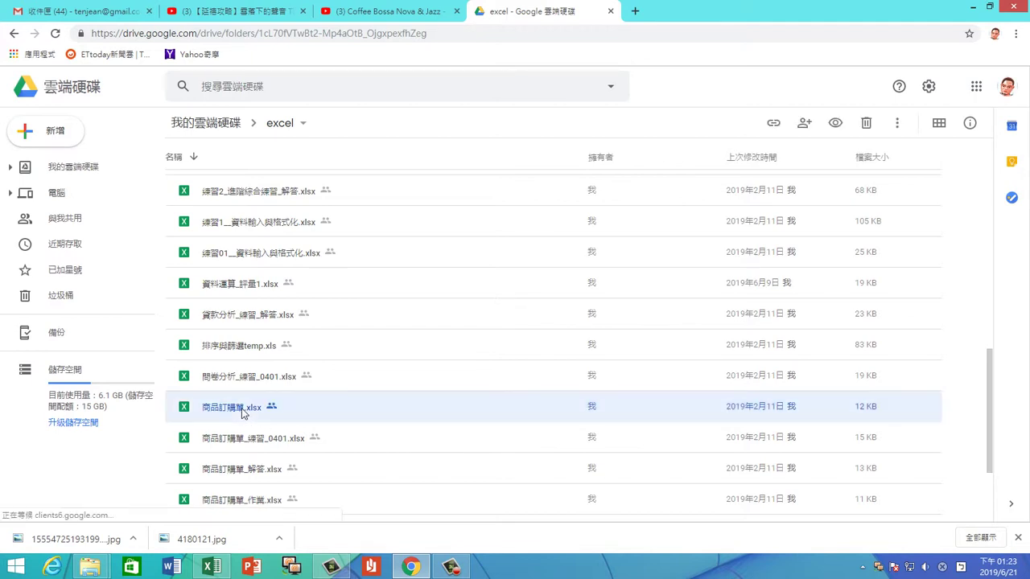
{"action": "left_click", "coordinate": [272, 443]}
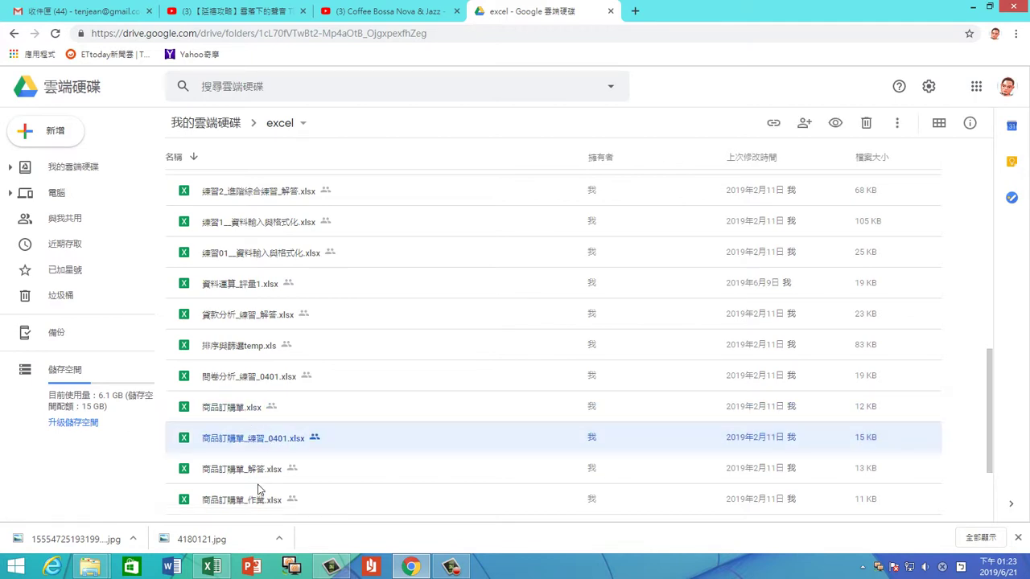
{"action": "left_click", "coordinate": [254, 479]}
{"action": "right_click", "coordinate": [260, 470]}
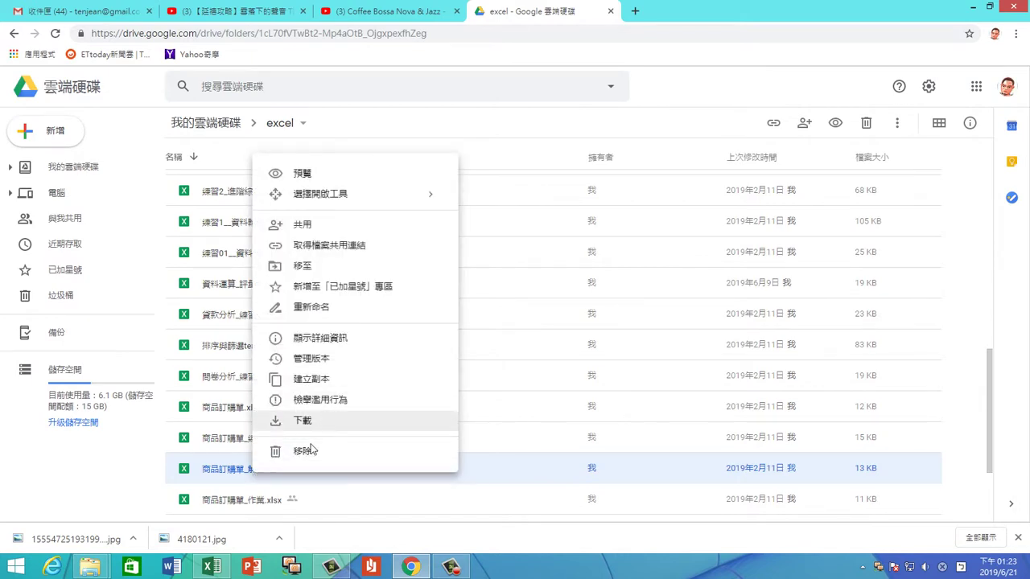
{"action": "left_click", "coordinate": [215, 469]}
{"action": "double_click", "coordinate": [215, 469]}
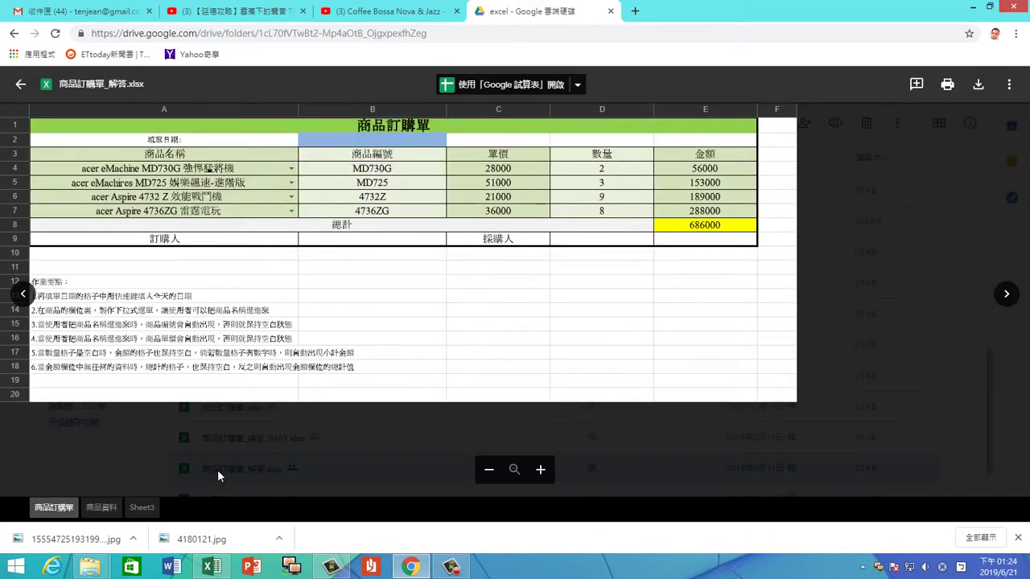
{"action": "left_click", "coordinate": [20, 85]}
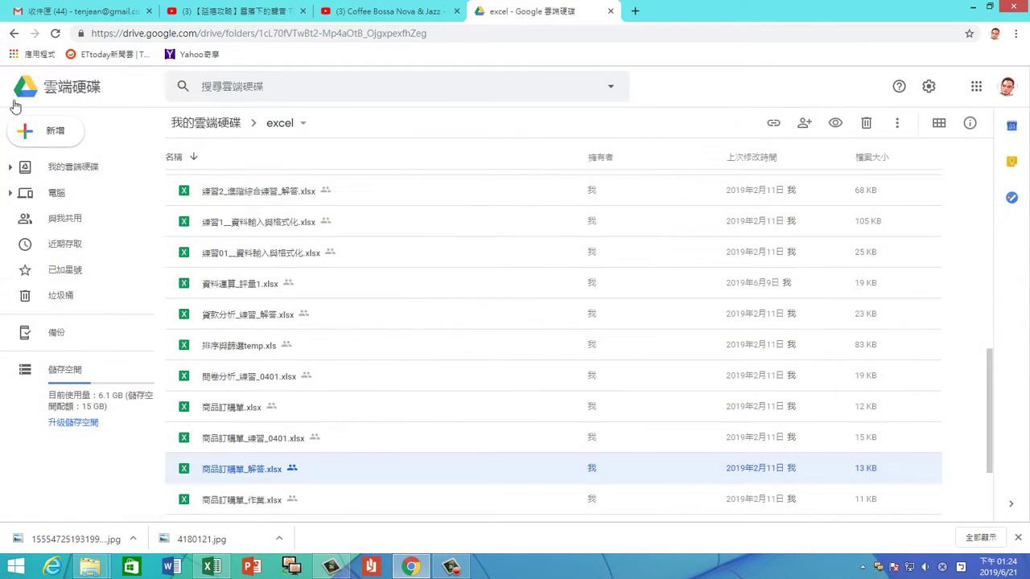
{"action": "double_click", "coordinate": [239, 408]}
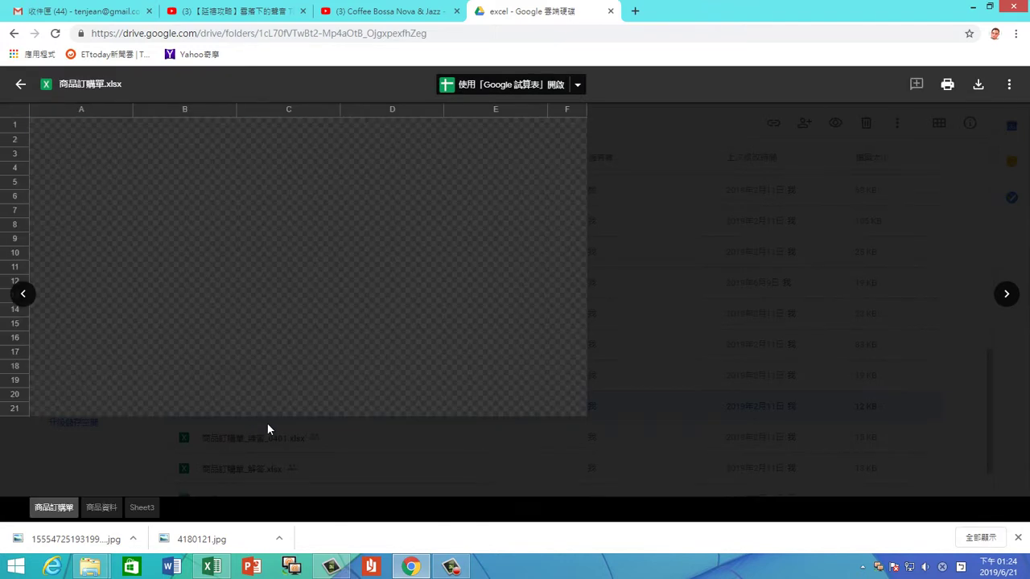
{"action": "left_click", "coordinate": [20, 83]}
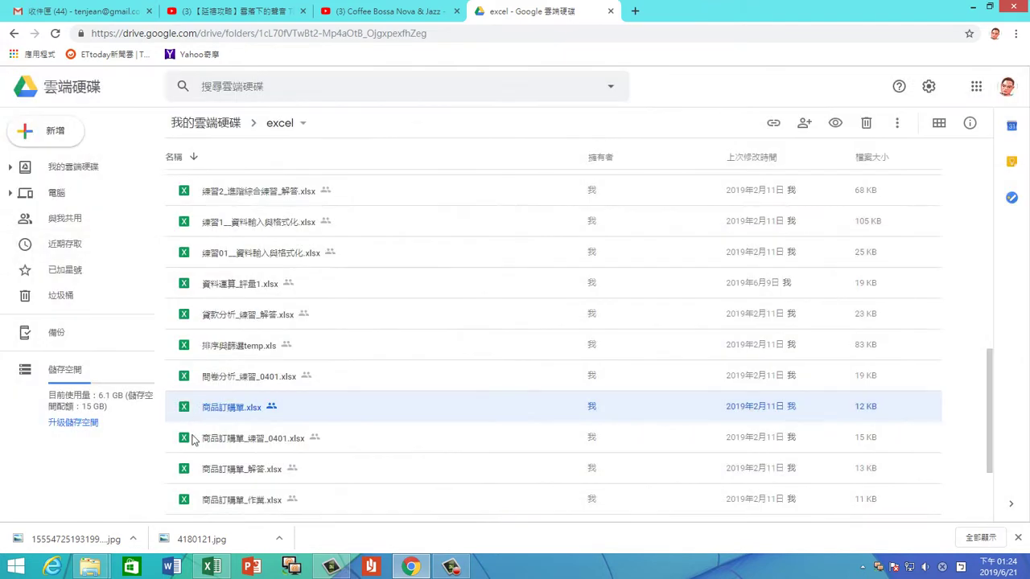
{"action": "scroll", "coordinate": [272, 461], "scroll_direction": "down", "scroll_amount": 1}
{"action": "scroll", "coordinate": [297, 466], "scroll_direction": "down", "scroll_amount": 1}
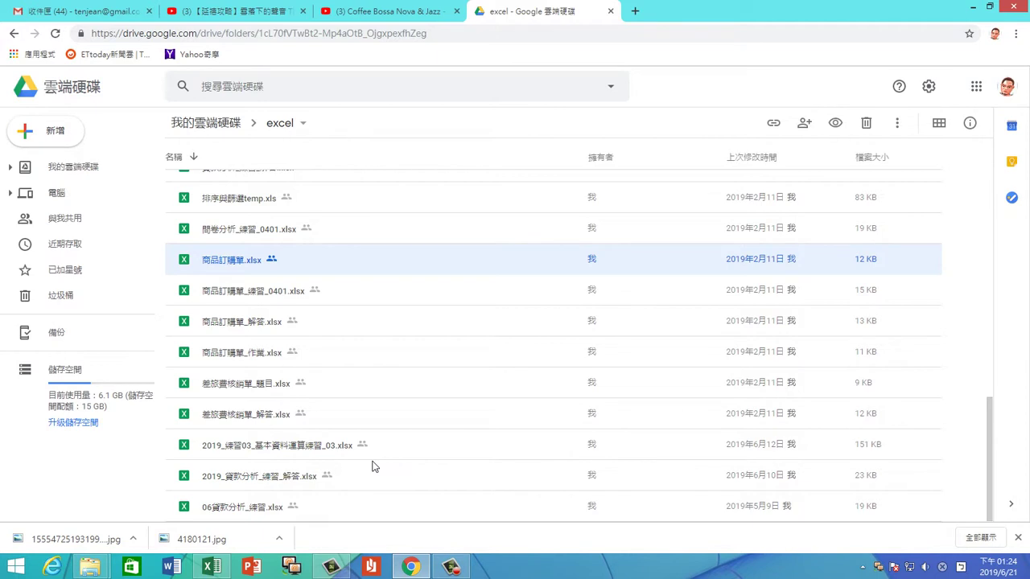
{"action": "scroll", "coordinate": [354, 479], "scroll_direction": "up", "scroll_amount": 1}
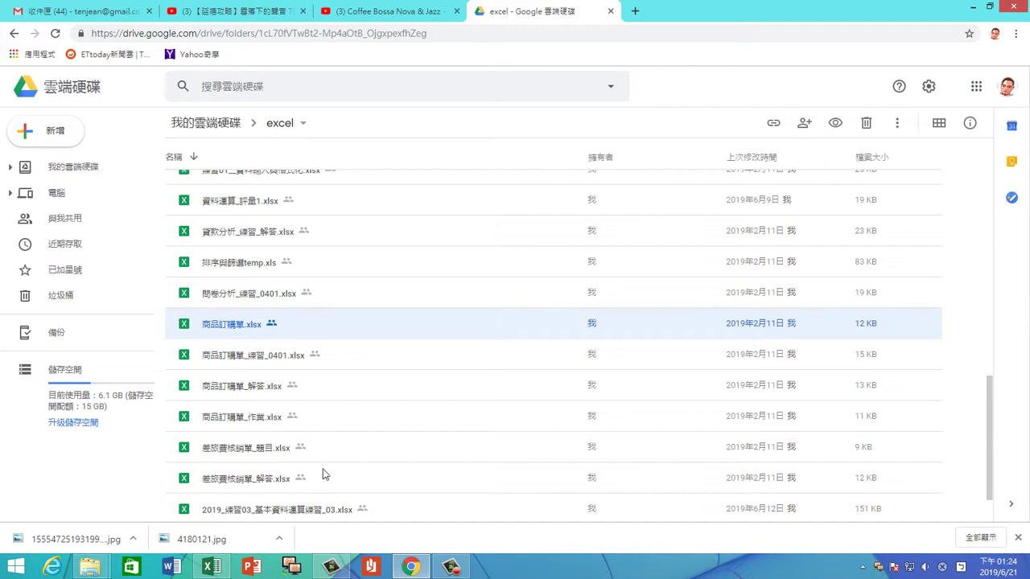
{"action": "scroll", "coordinate": [293, 475], "scroll_direction": "up", "scroll_amount": 4}
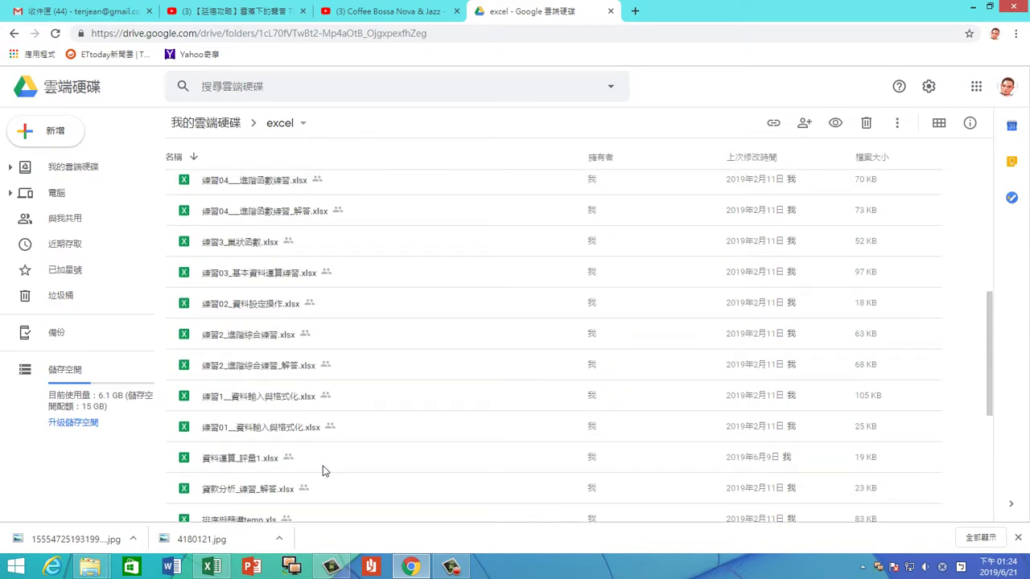
{"action": "scroll", "coordinate": [322, 471], "scroll_direction": "up", "scroll_amount": 1}
{"action": "left_click", "coordinate": [267, 435]}
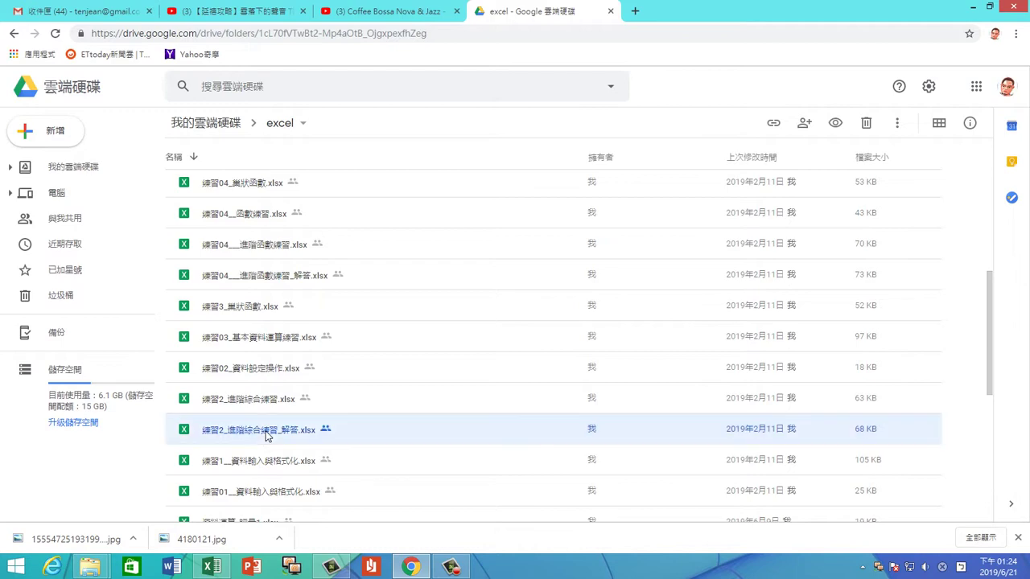
{"action": "double_click", "coordinate": [266, 431]}
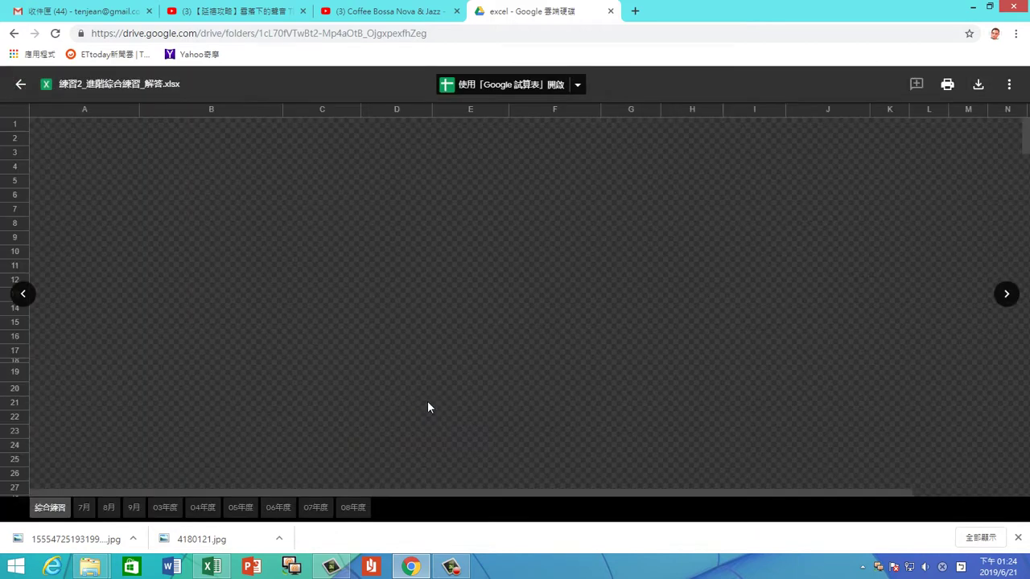
{"action": "scroll", "coordinate": [526, 392], "scroll_direction": "down", "scroll_amount": 5}
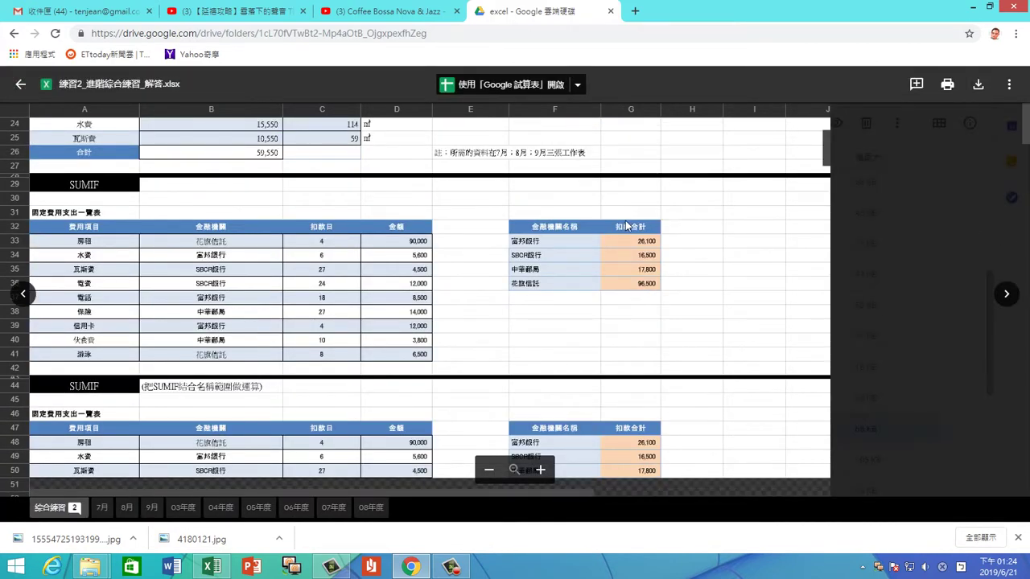
{"action": "left_click_drag", "start_coordinate": [828, 145], "coordinate": [827, 432]}
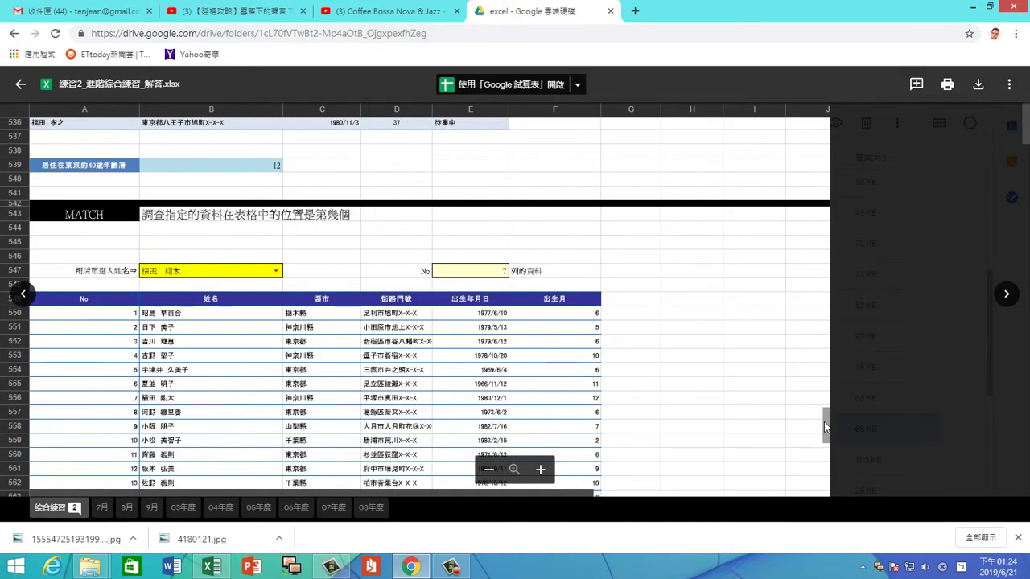
{"action": "scroll", "coordinate": [818, 425], "scroll_direction": "down", "scroll_amount": 3}
{"action": "scroll", "coordinate": [813, 429], "scroll_direction": "down", "scroll_amount": 4}
{"action": "scroll", "coordinate": [809, 433], "scroll_direction": "down", "scroll_amount": 5}
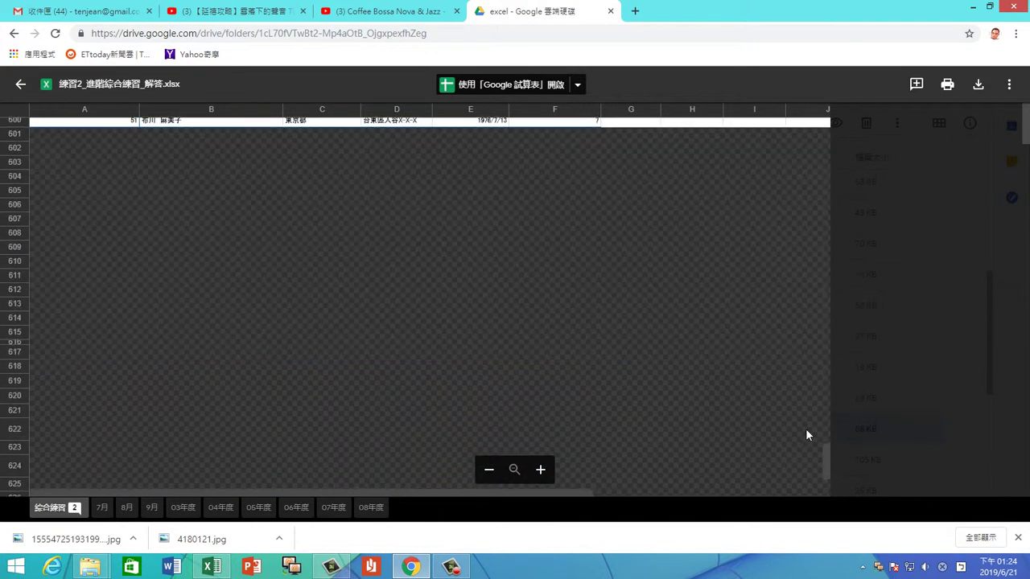
{"action": "scroll", "coordinate": [809, 434], "scroll_direction": "down", "scroll_amount": 3}
{"action": "scroll", "coordinate": [808, 435], "scroll_direction": "down", "scroll_amount": 1}
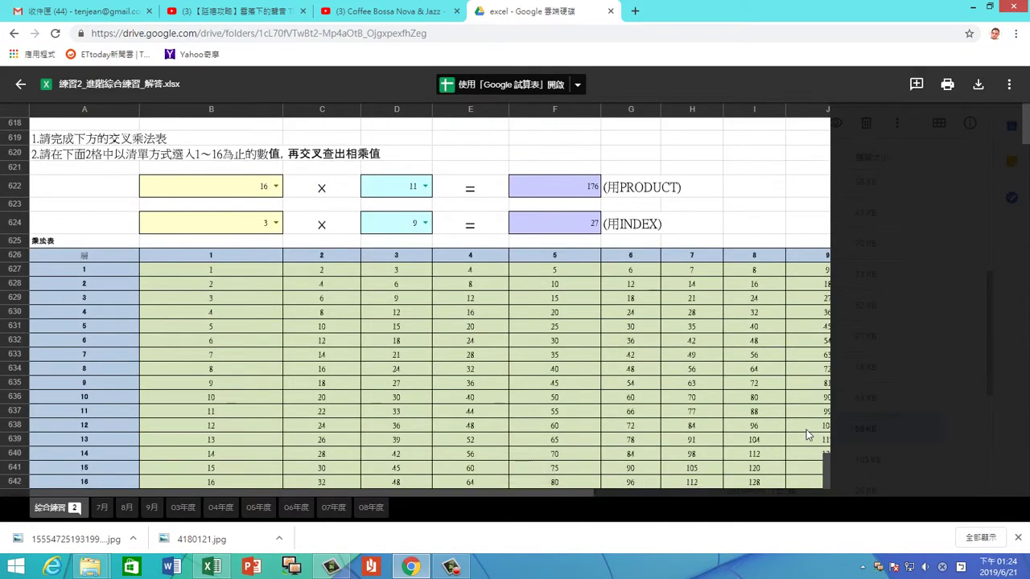
{"action": "scroll", "coordinate": [815, 437], "scroll_direction": "up", "scroll_amount": 5}
{"action": "scroll", "coordinate": [815, 437], "scroll_direction": "up", "scroll_amount": 5}
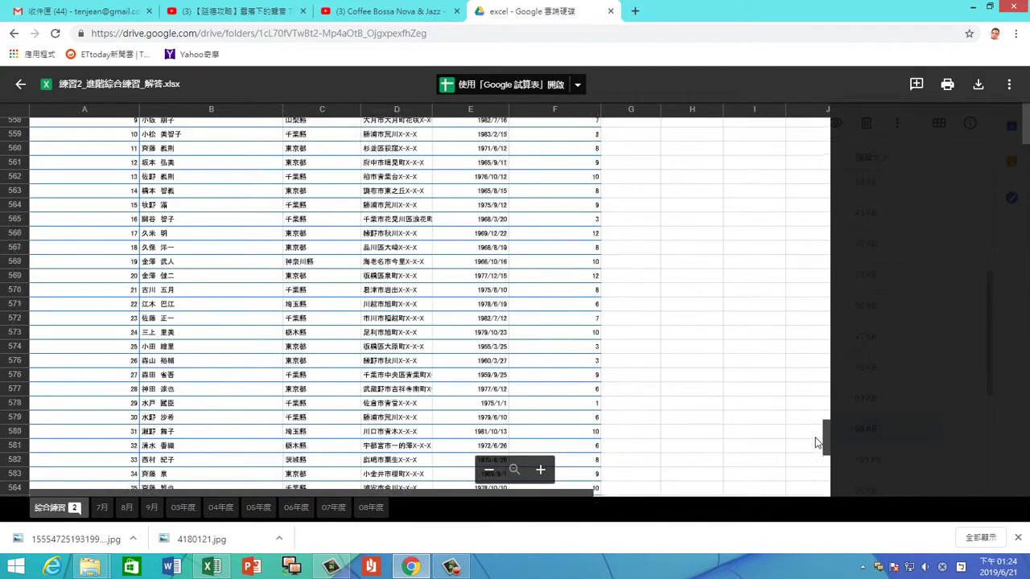
{"action": "scroll", "coordinate": [815, 437], "scroll_direction": "up", "scroll_amount": 3}
{"action": "scroll", "coordinate": [815, 437], "scroll_direction": "up", "scroll_amount": 8}
{"action": "scroll", "coordinate": [815, 437], "scroll_direction": "down", "scroll_amount": 1}
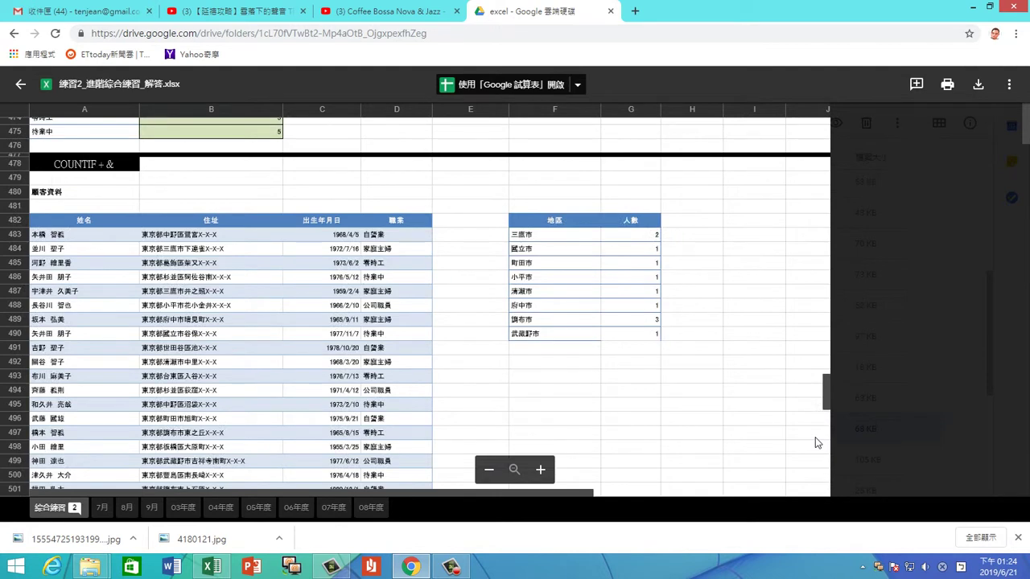
{"action": "scroll", "coordinate": [815, 441], "scroll_direction": "up", "scroll_amount": 2}
{"action": "scroll", "coordinate": [815, 441], "scroll_direction": "up", "scroll_amount": 2}
{"action": "scroll", "coordinate": [796, 442], "scroll_direction": "up", "scroll_amount": 4}
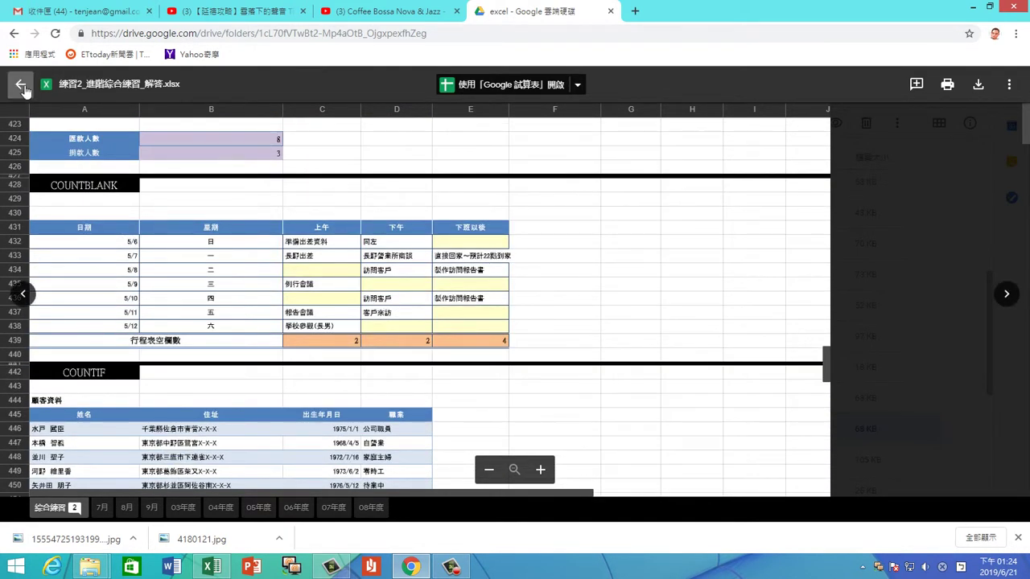
{"action": "left_click", "coordinate": [22, 86]}
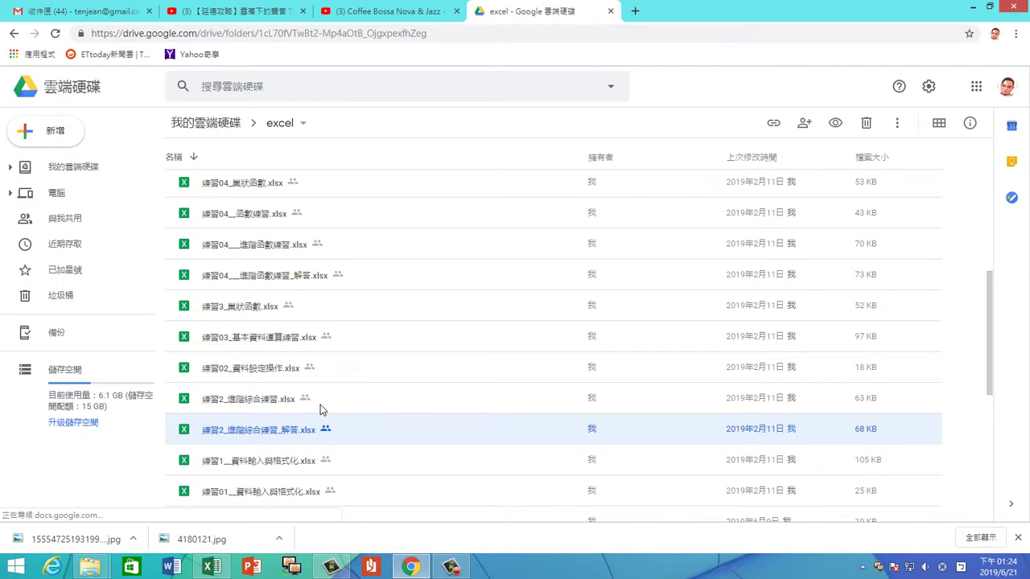
Step: Preview the 練習04 advanced-functions answer workbook, then close the preview
{"action": "scroll", "coordinate": [319, 410], "scroll_direction": "up", "scroll_amount": 1}
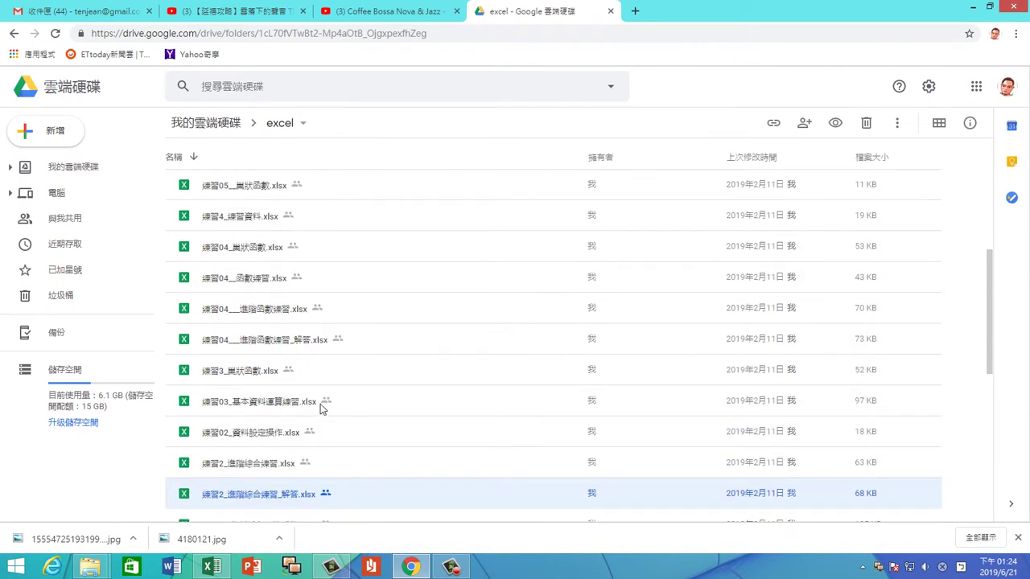
{"action": "double_click", "coordinate": [285, 343]}
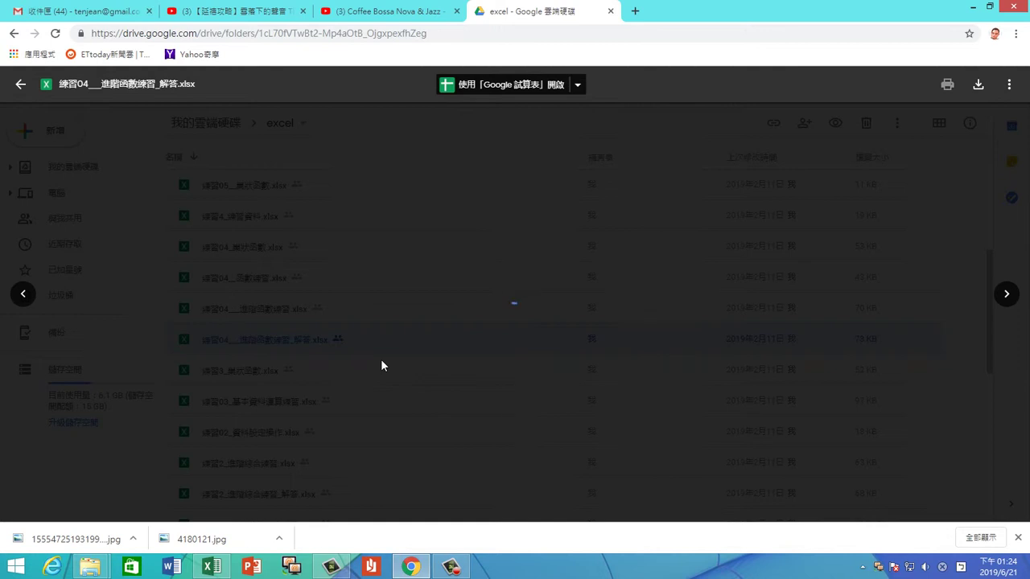
{"action": "left_click", "coordinate": [18, 87]}
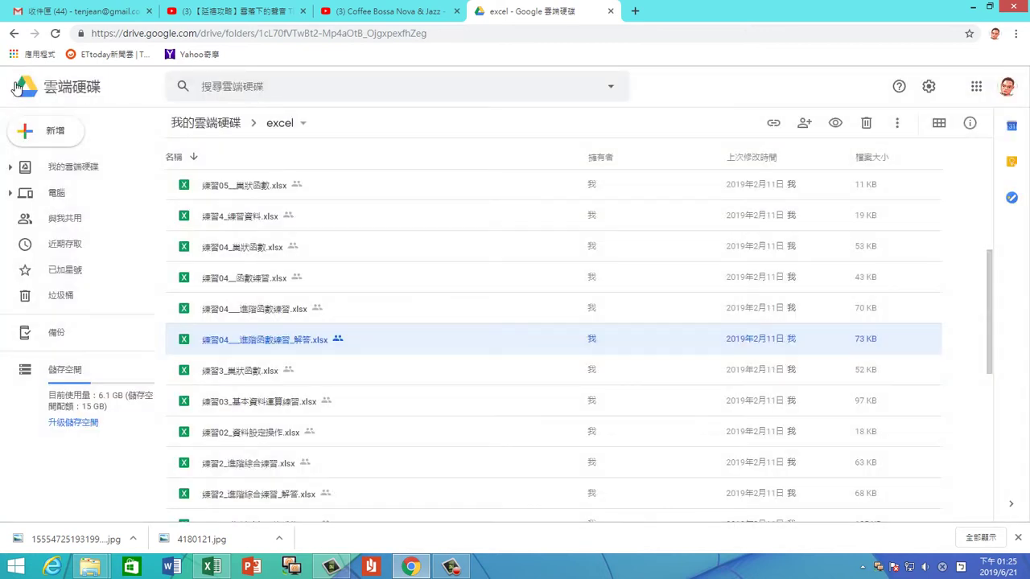
Step: Preview the 練習04 advanced-functions practice workbook, then go back to My Drive
{"action": "left_click", "coordinate": [262, 314]}
{"action": "double_click", "coordinate": [263, 313]}
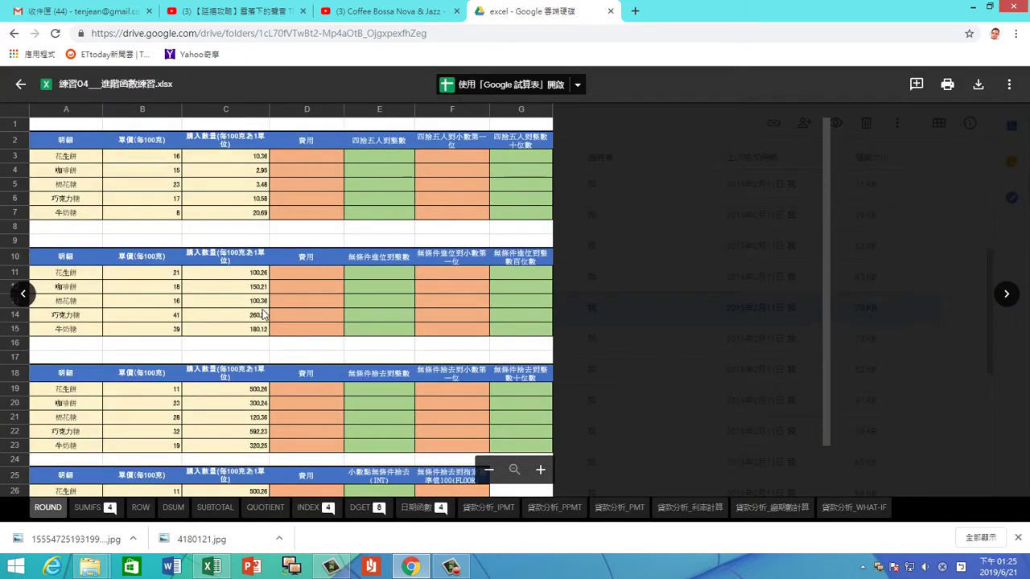
{"action": "scroll", "coordinate": [263, 316], "scroll_direction": "down", "scroll_amount": 2}
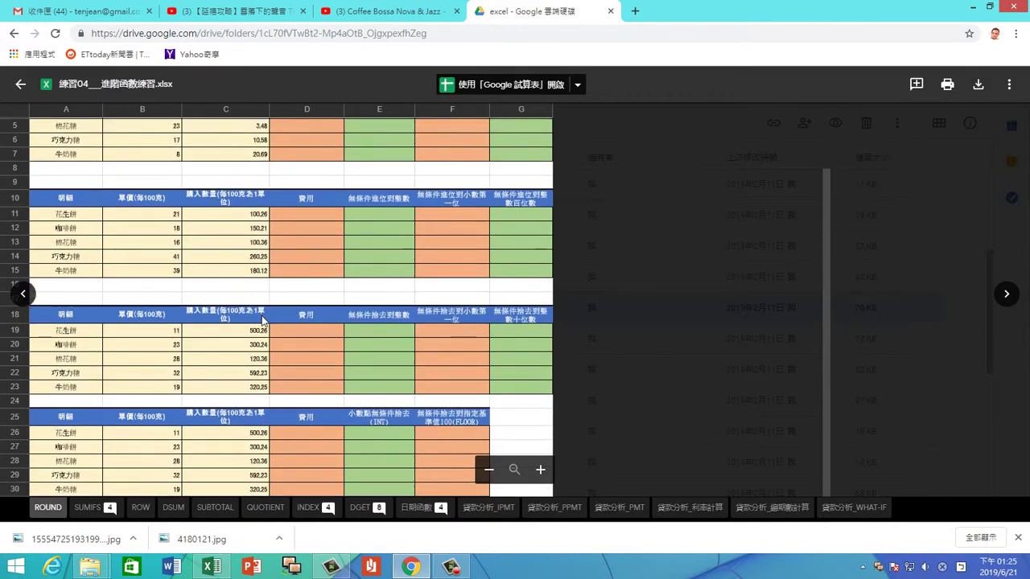
{"action": "scroll", "coordinate": [262, 321], "scroll_direction": "up", "scroll_amount": 2}
{"action": "left_click", "coordinate": [13, 34]}
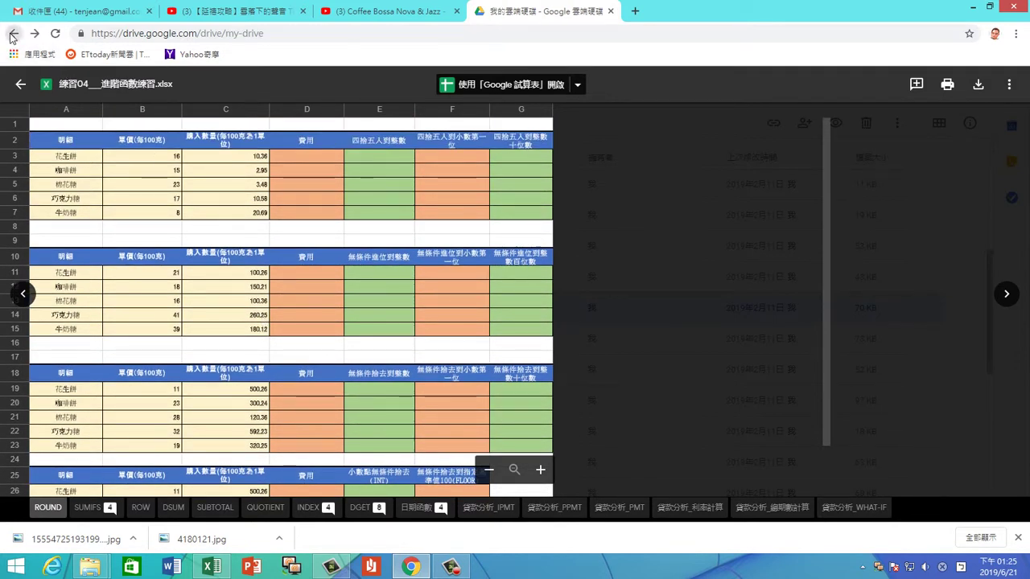
{"action": "left_click", "coordinate": [20, 84]}
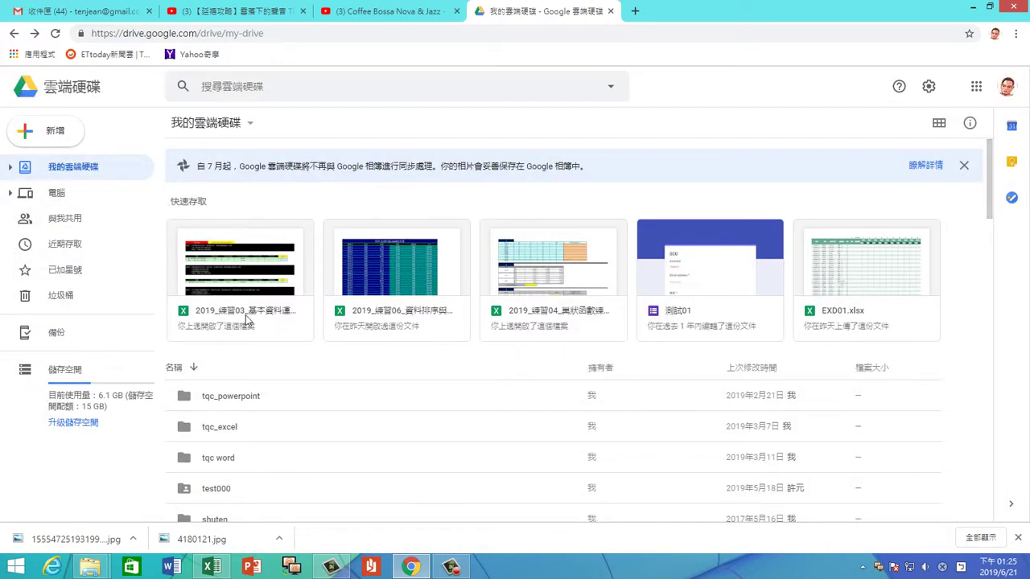
{"action": "scroll", "coordinate": [334, 449], "scroll_direction": "down", "scroll_amount": 1}
{"action": "scroll", "coordinate": [336, 449], "scroll_direction": "down", "scroll_amount": 2}
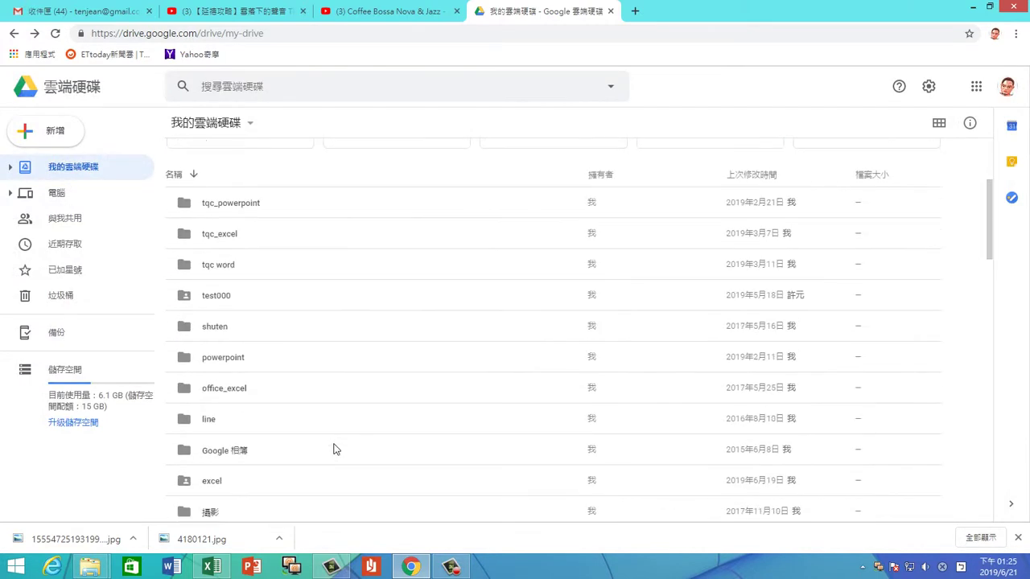
{"action": "scroll", "coordinate": [335, 449], "scroll_direction": "down", "scroll_amount": 1}
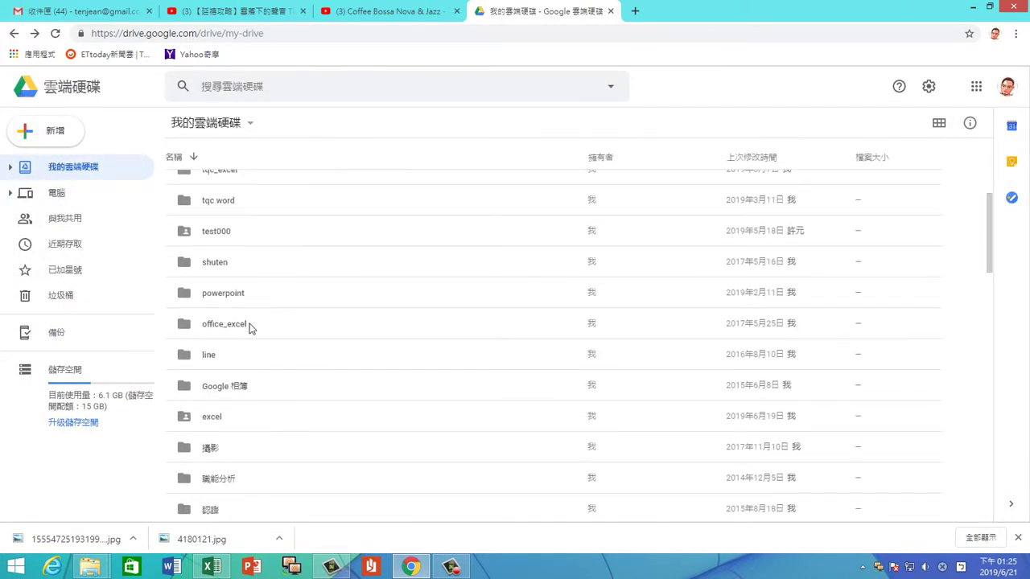
{"action": "left_click", "coordinate": [243, 326]}
{"action": "double_click", "coordinate": [243, 326]}
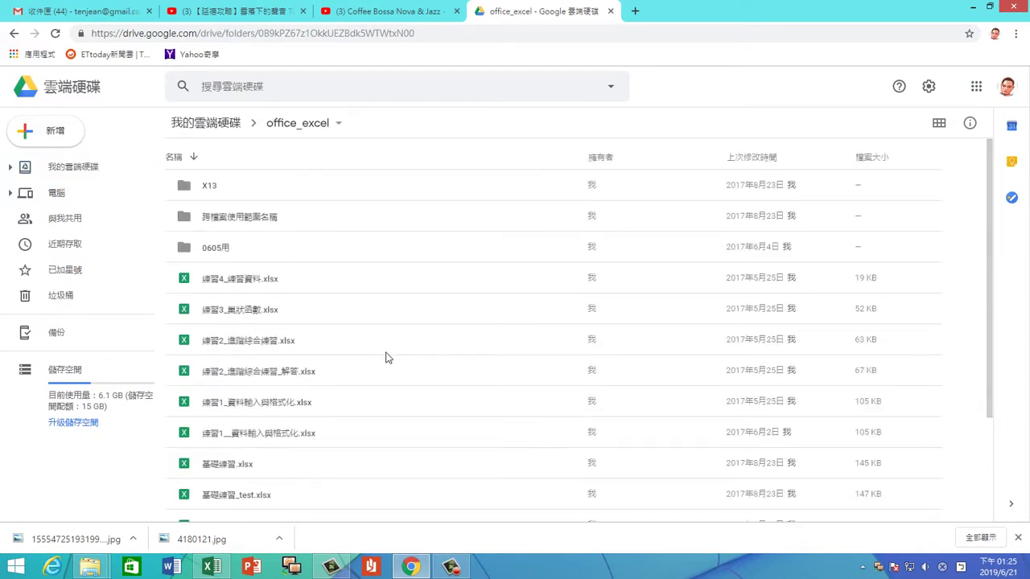
{"action": "scroll", "coordinate": [386, 357], "scroll_direction": "down", "scroll_amount": 2}
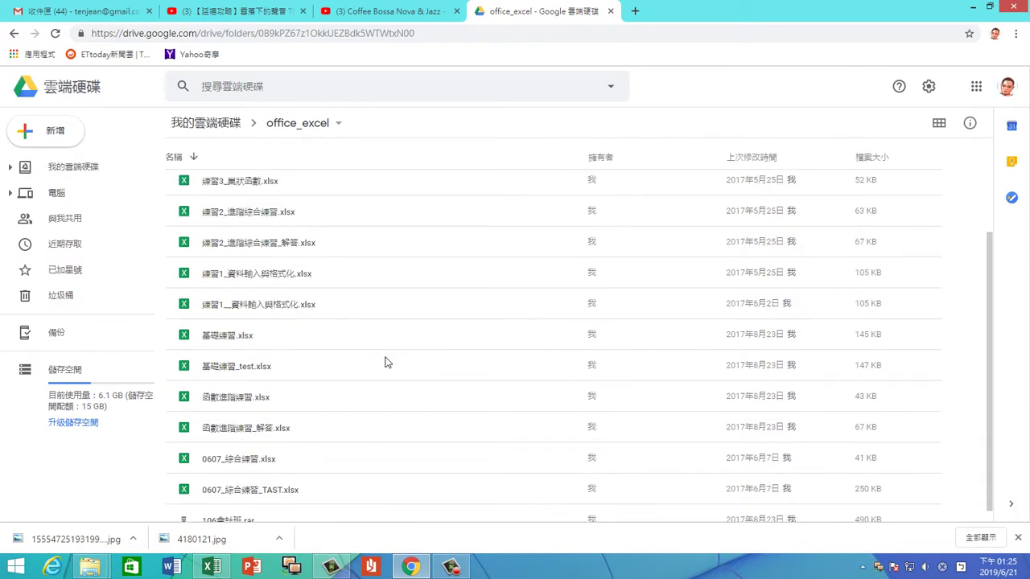
{"action": "scroll", "coordinate": [386, 363], "scroll_direction": "down", "scroll_amount": 1}
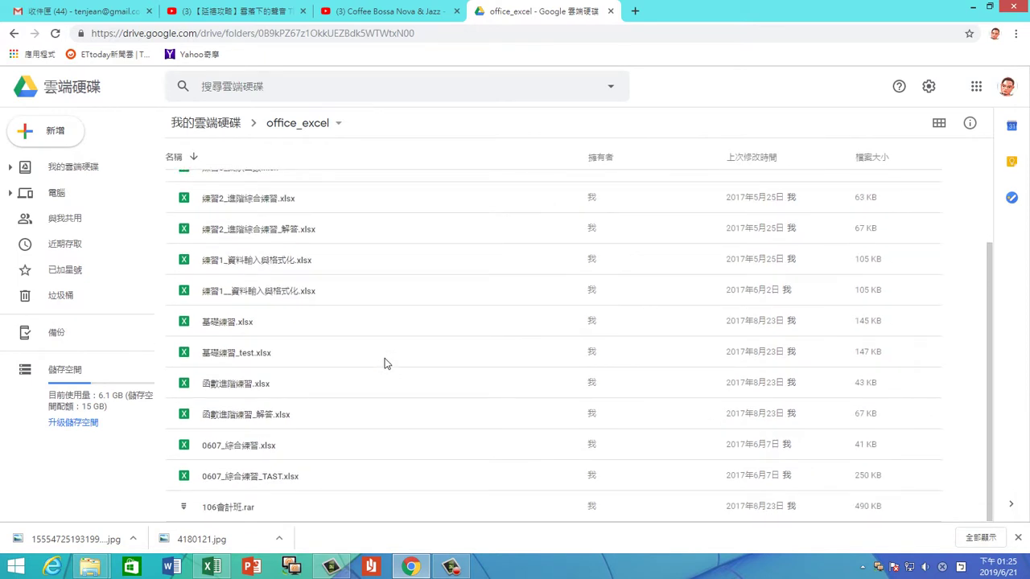
{"action": "double_click", "coordinate": [272, 480]}
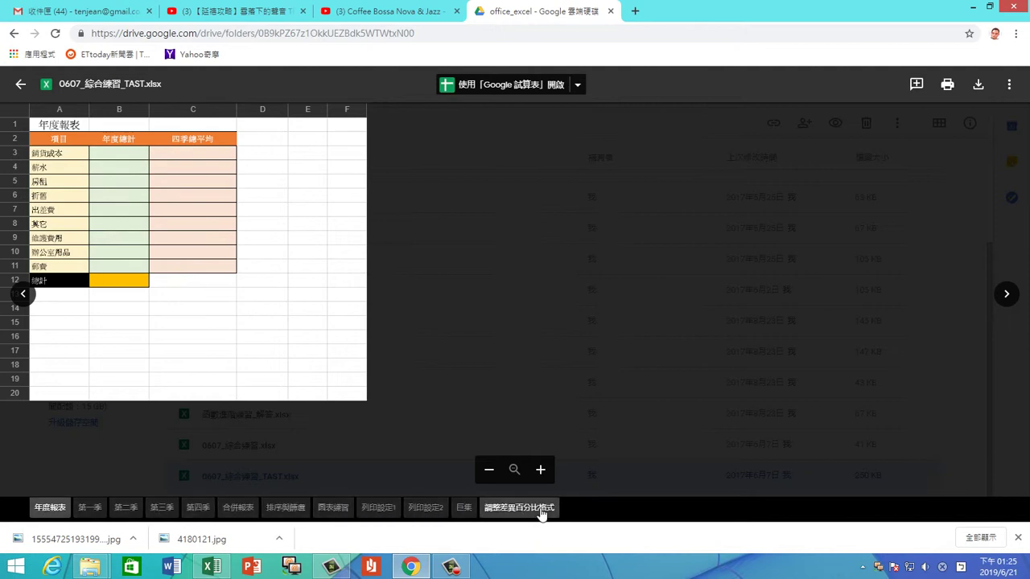
{"action": "left_click", "coordinate": [20, 84]}
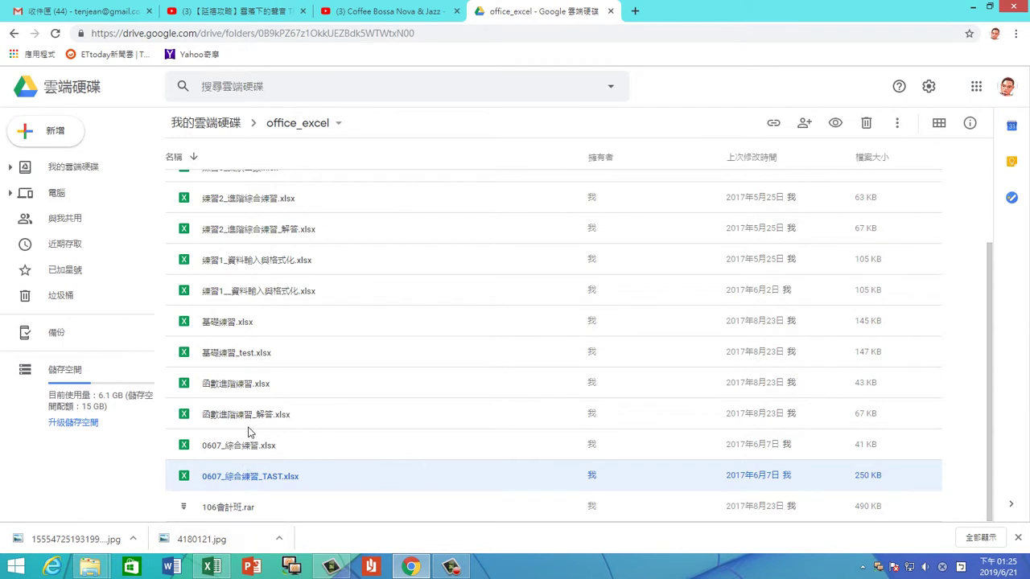
{"action": "scroll", "coordinate": [254, 428], "scroll_direction": "up", "scroll_amount": 3}
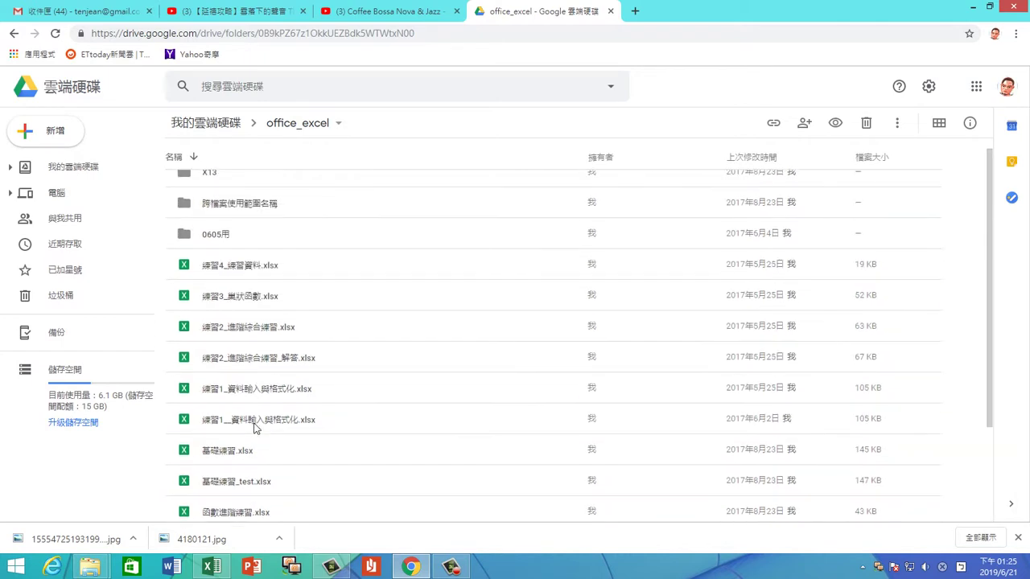
{"action": "double_click", "coordinate": [254, 298]}
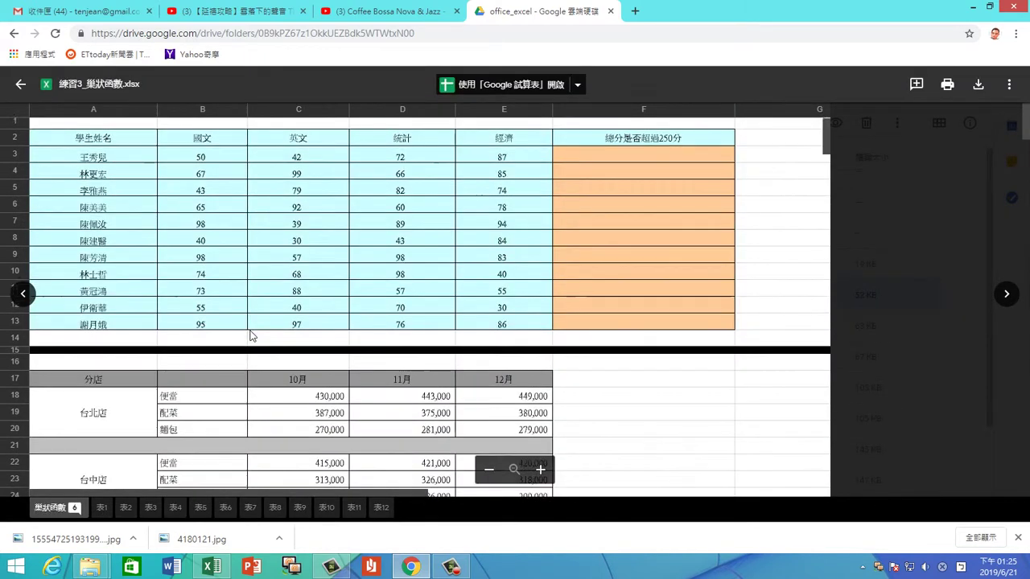
{"action": "scroll", "coordinate": [249, 336], "scroll_direction": "down", "scroll_amount": 3}
{"action": "scroll", "coordinate": [251, 336], "scroll_direction": "down", "scroll_amount": 5}
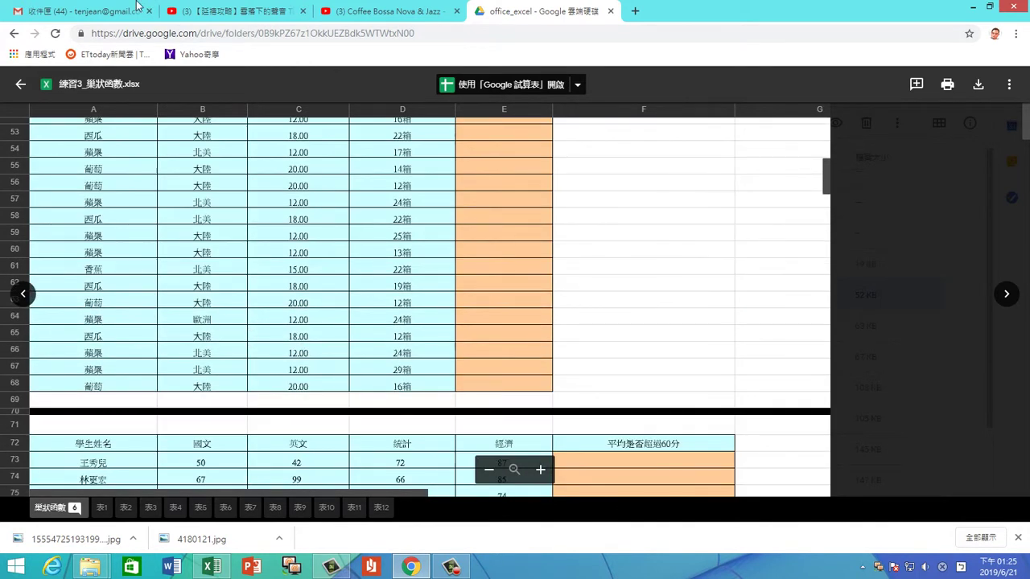
{"action": "left_click", "coordinate": [20, 83]}
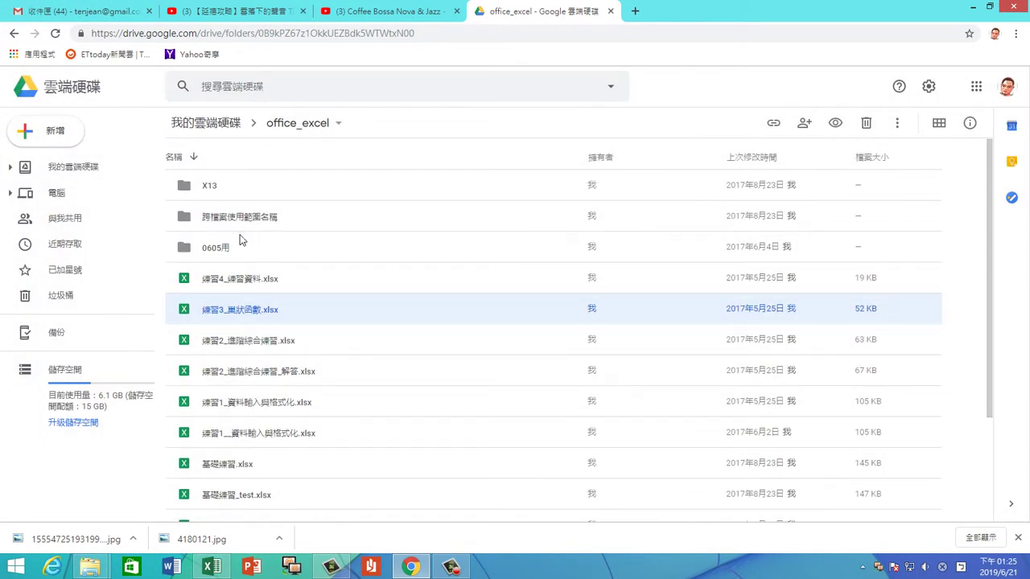
{"action": "left_click", "coordinate": [217, 250]}
Step: Open the 0605用 folder, preview and close 巢狀函數.xlsx, then minimize Chrome
{"action": "double_click", "coordinate": [217, 249]}
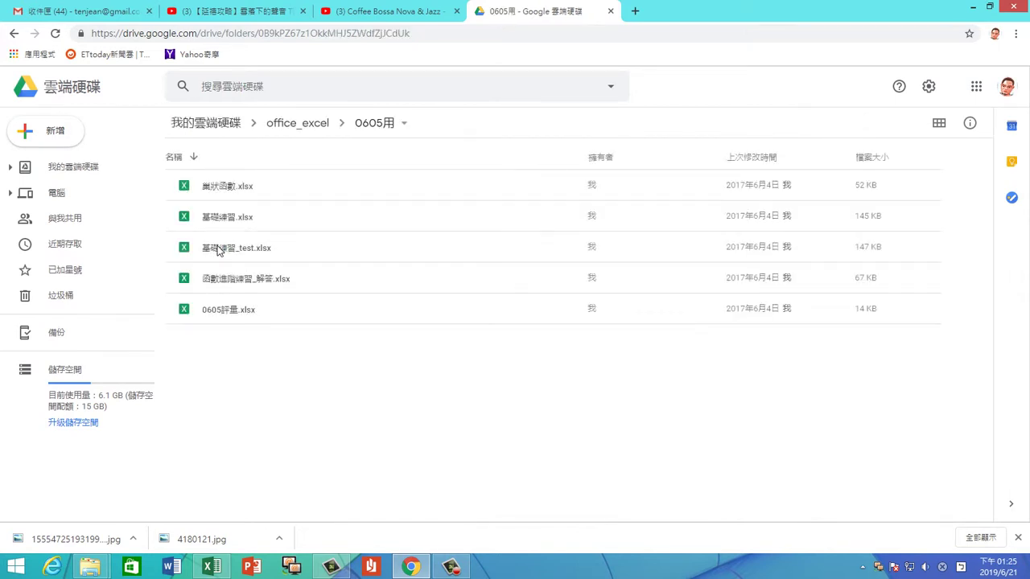
{"action": "double_click", "coordinate": [233, 183]}
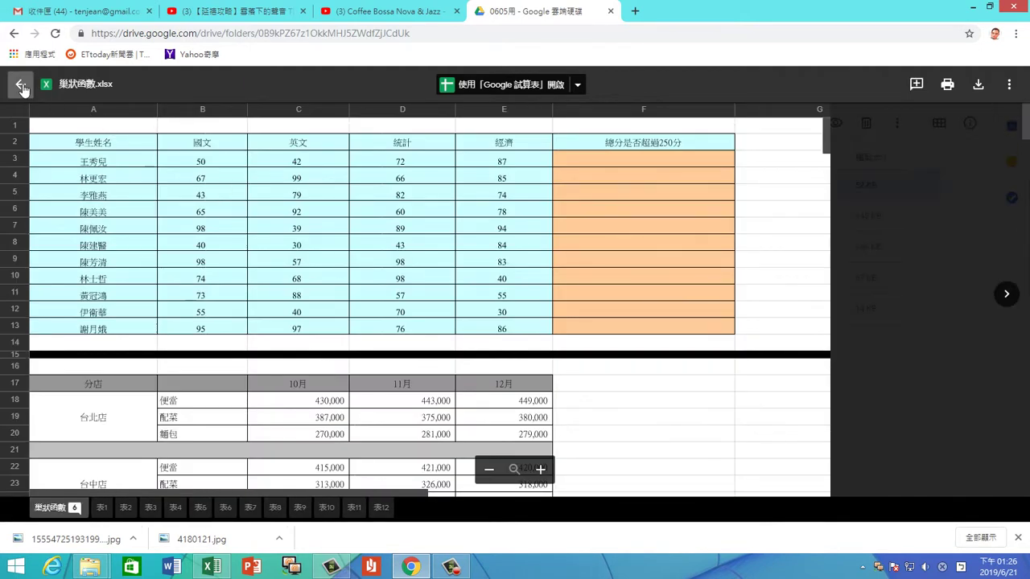
{"action": "left_click", "coordinate": [21, 85]}
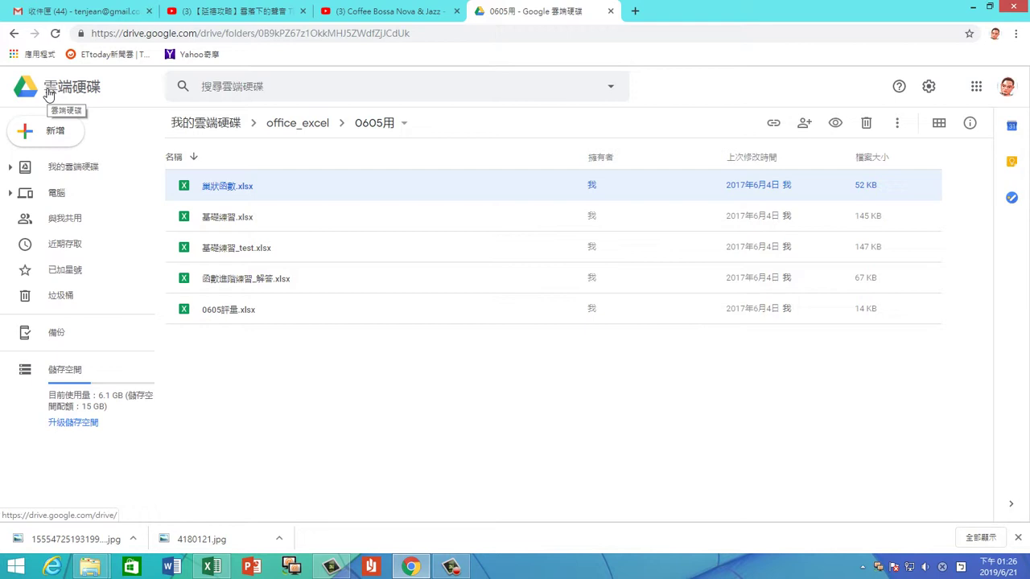
{"action": "left_click", "coordinate": [977, 6]}
Step: Continue without scanning GIGASTONE (F:), open its excel folder, and enlarge the window
{"action": "left_click", "coordinate": [982, 8]}
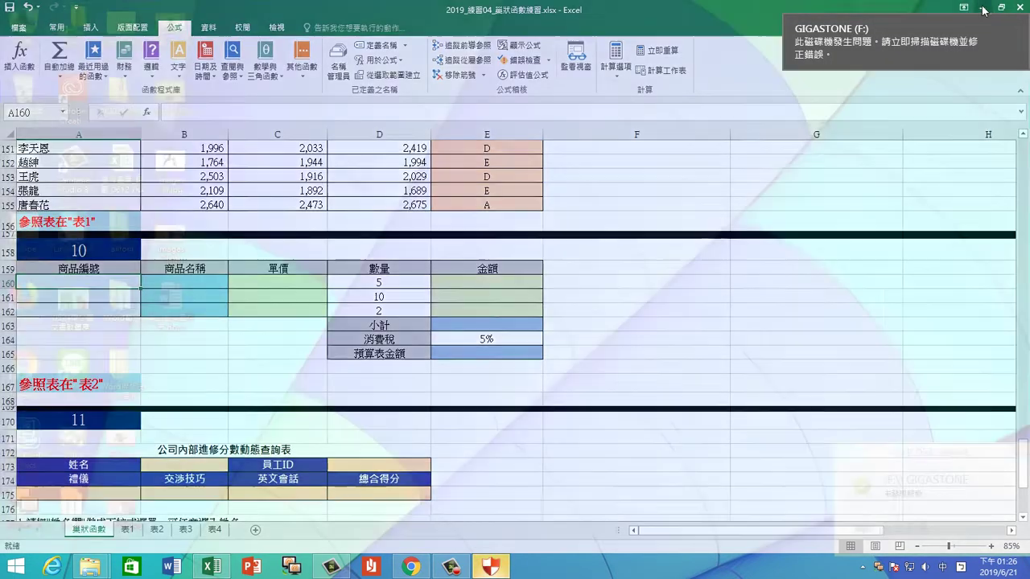
{"action": "left_click", "coordinate": [820, 42]}
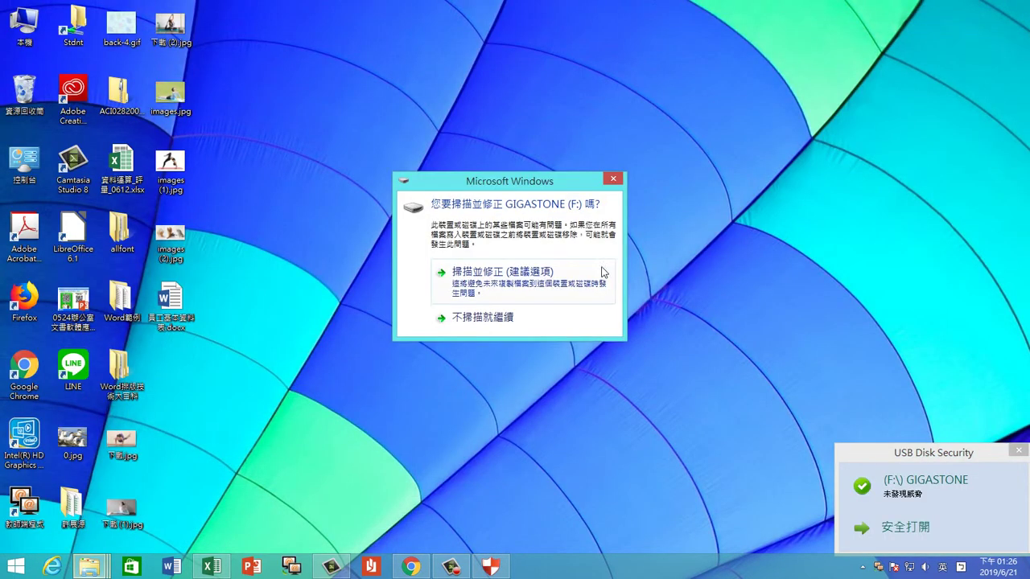
{"action": "left_click", "coordinate": [490, 323]}
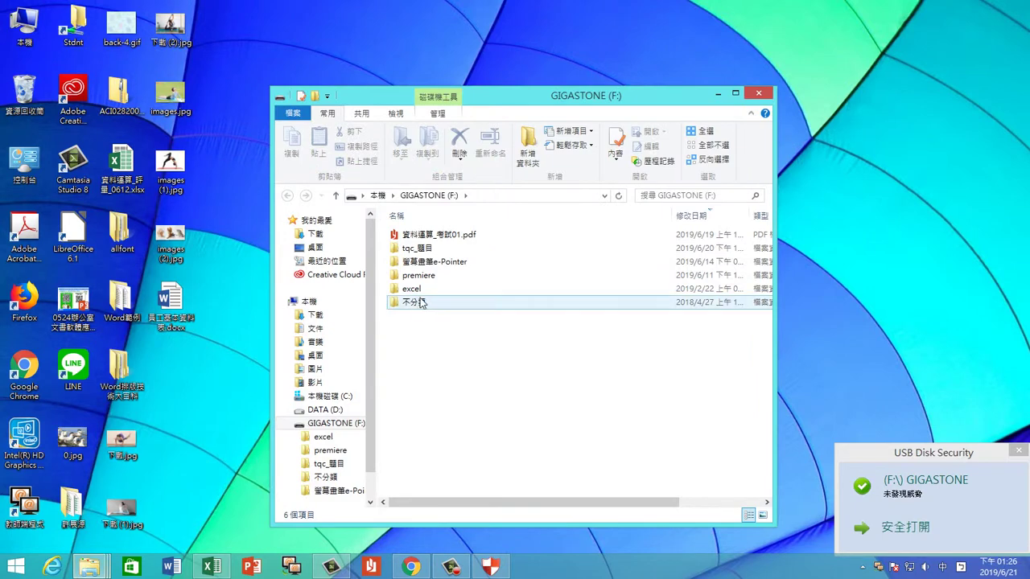
{"action": "double_click", "coordinate": [414, 290]}
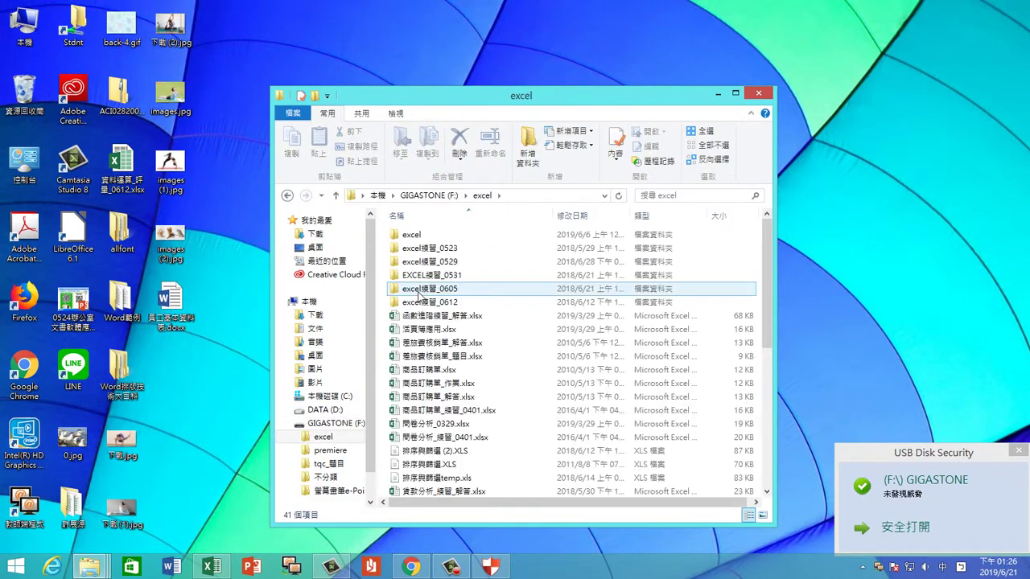
{"action": "scroll", "coordinate": [535, 362], "scroll_direction": "down", "scroll_amount": 1}
{"action": "left_click_drag", "start_coordinate": [564, 87], "coordinate": [564, 34]}
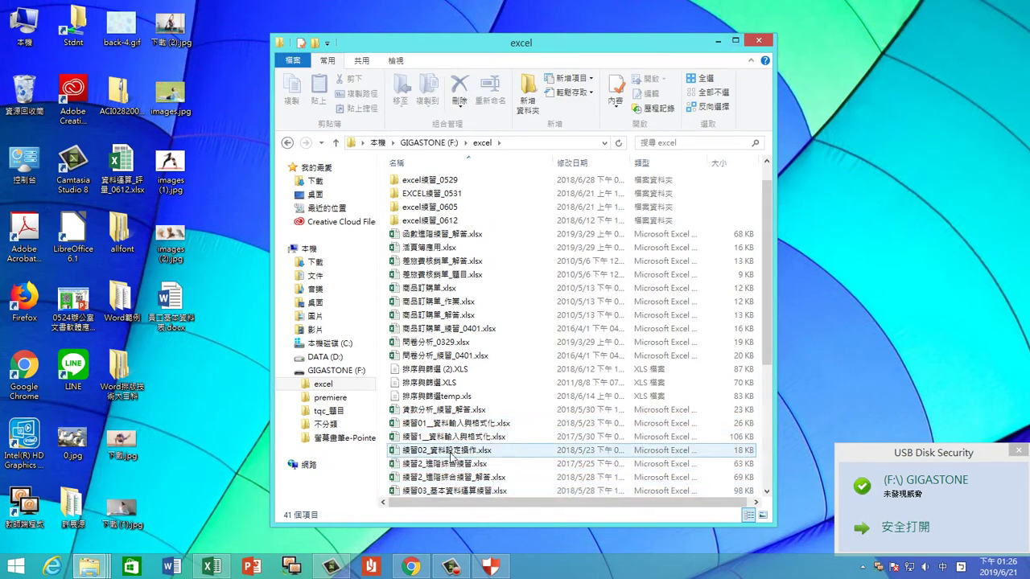
{"action": "mouse_move", "coordinate": [448, 410]}
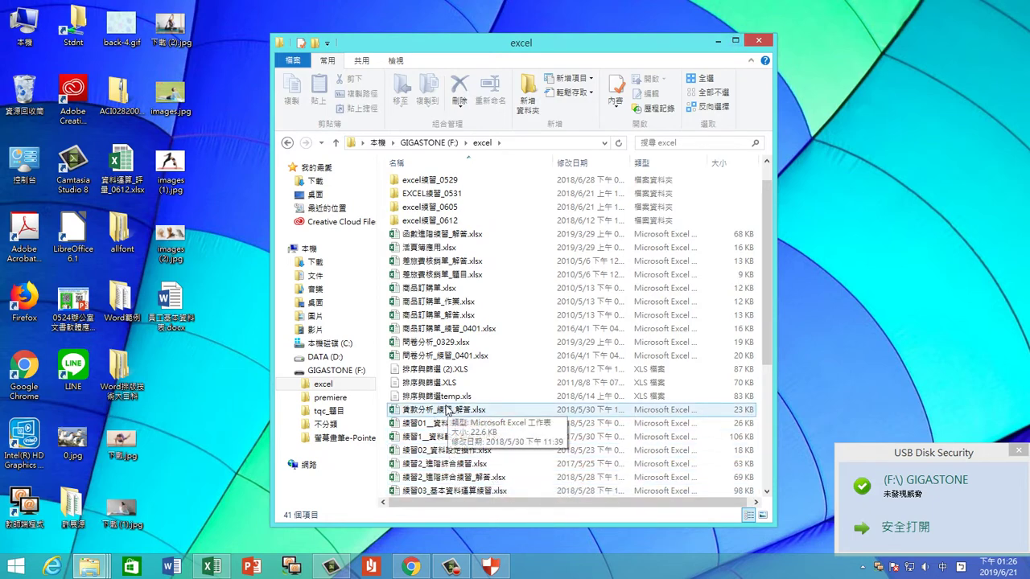
Step: Browse the three sheets of 商品訂購單_練習_0401.xlsx, close it, then select 練習3_巢狀函數.xlsx
{"action": "double_click", "coordinate": [463, 332]}
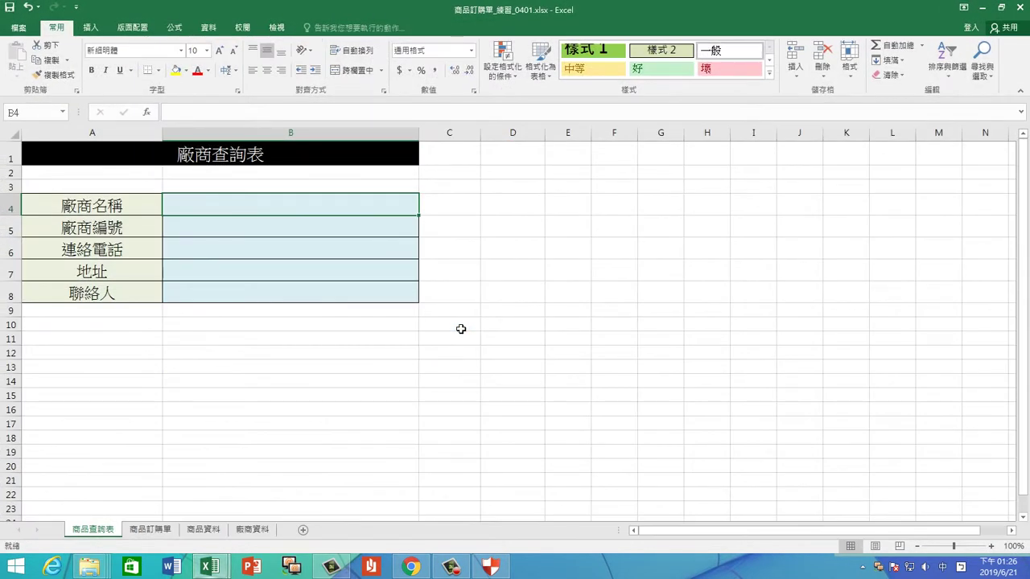
{"action": "left_click", "coordinate": [150, 530]}
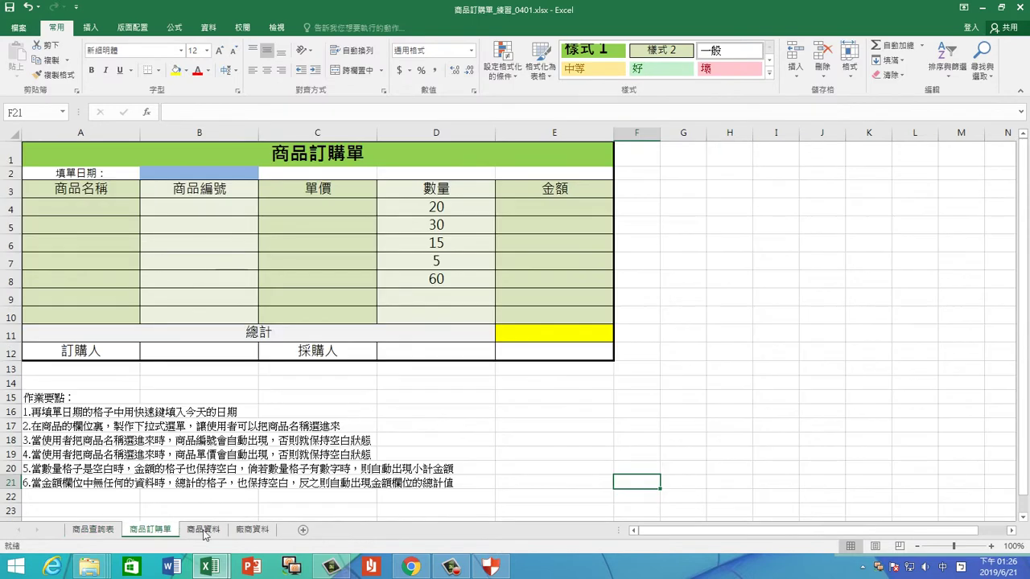
{"action": "left_click", "coordinate": [204, 530]}
{"action": "left_click", "coordinate": [255, 530]}
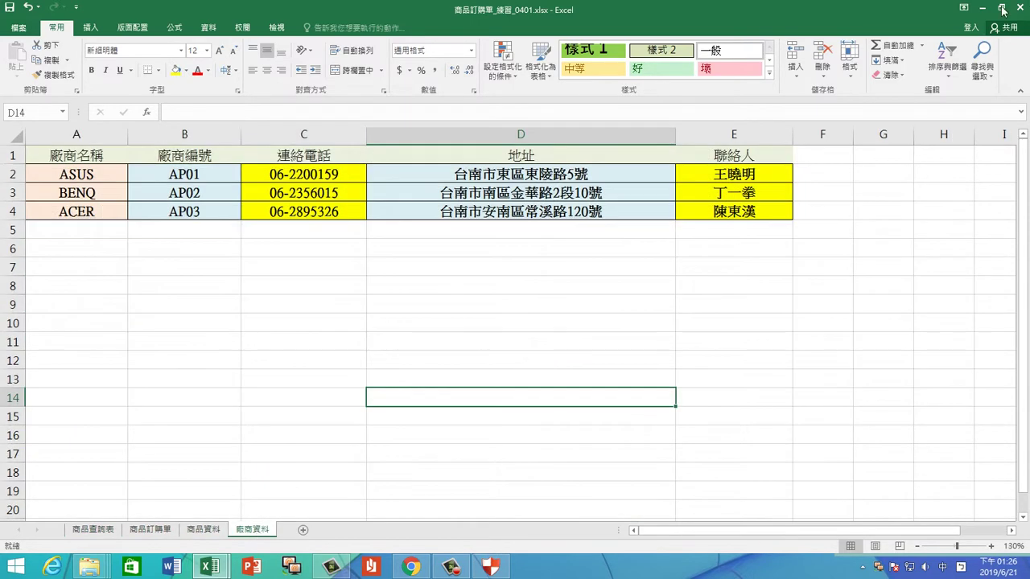
{"action": "left_click", "coordinate": [1018, 8]}
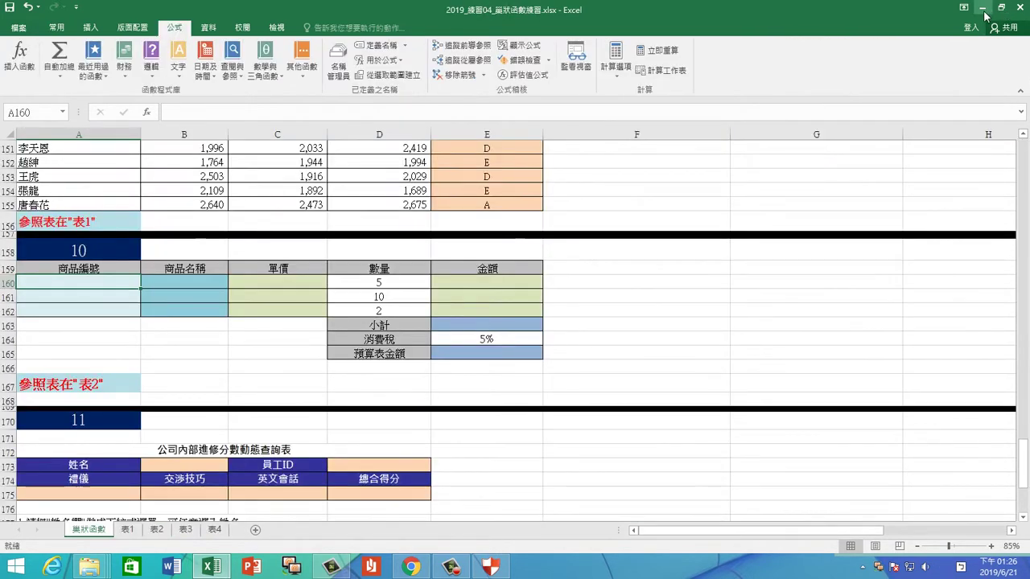
{"action": "left_click", "coordinate": [1015, 8]}
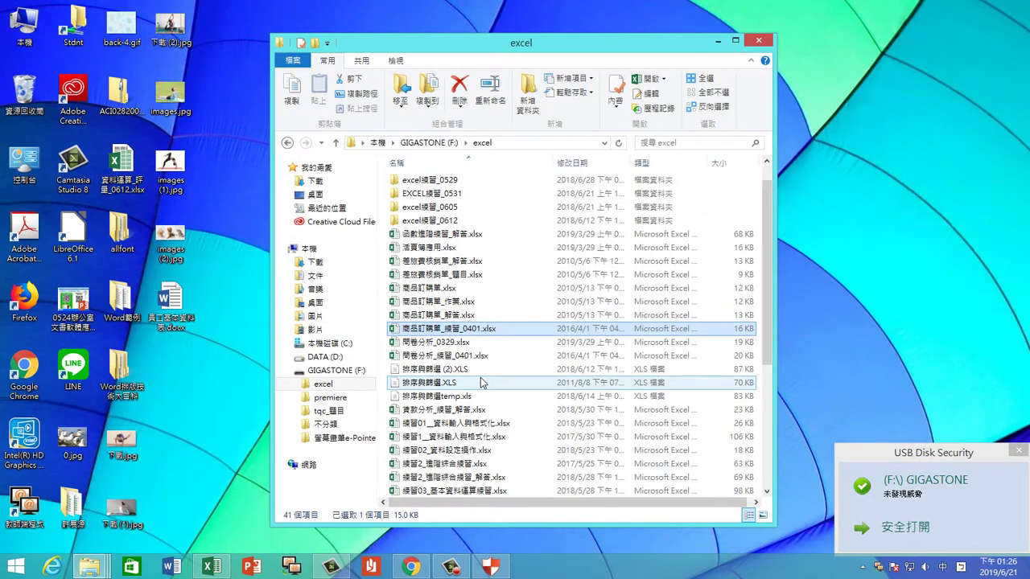
{"action": "mouse_move", "coordinate": [483, 383]}
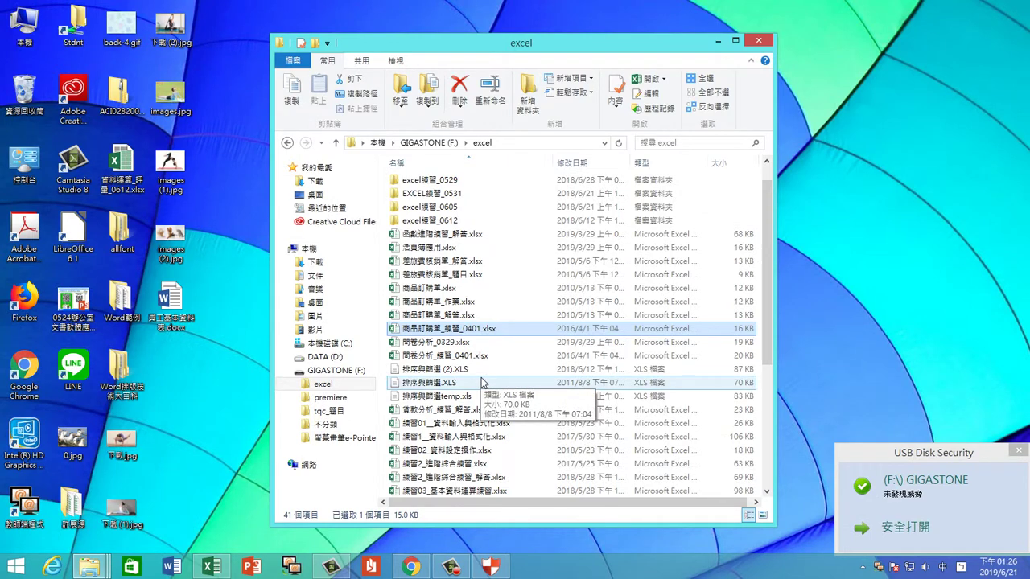
{"action": "scroll", "coordinate": [483, 383], "scroll_direction": "down", "scroll_amount": 3}
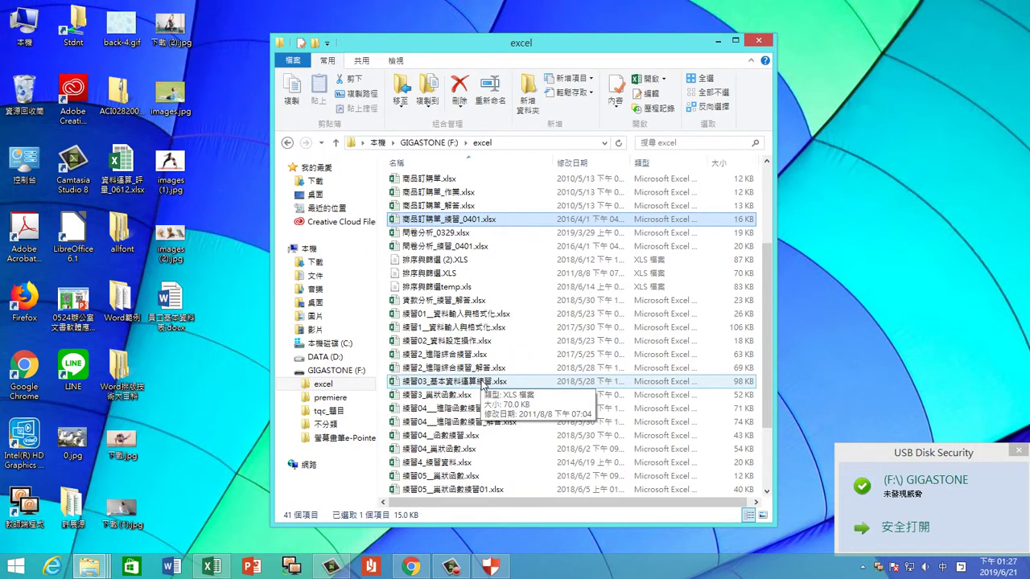
{"action": "left_click", "coordinate": [490, 395]}
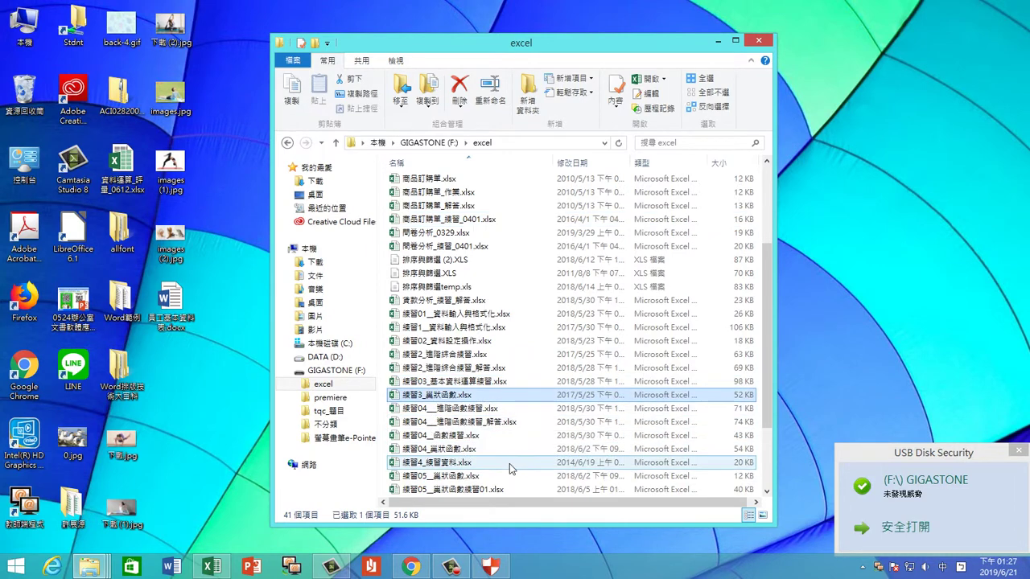
{"action": "double_click", "coordinate": [483, 490]}
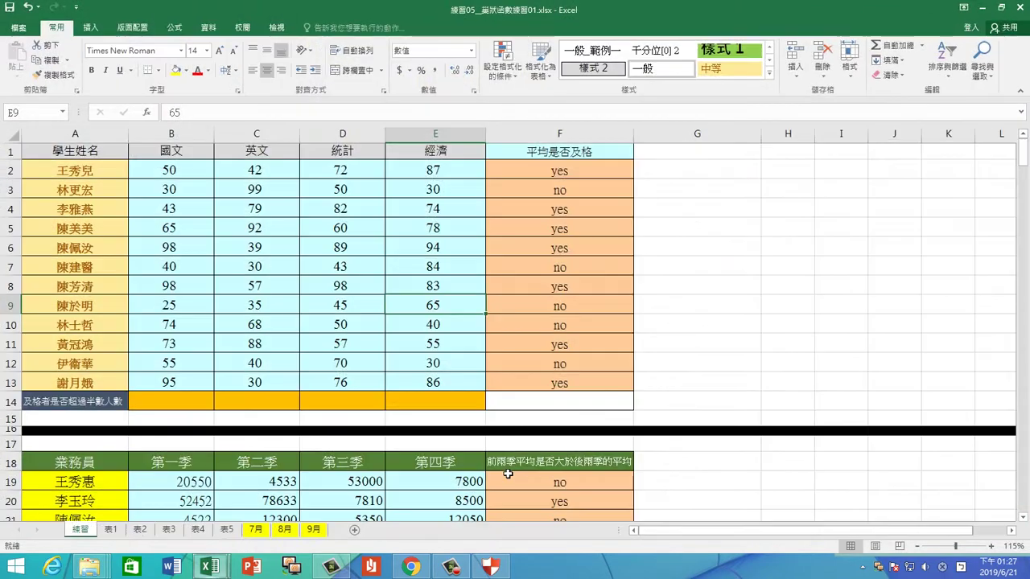
{"action": "scroll", "coordinate": [593, 461], "scroll_direction": "down", "scroll_amount": 10}
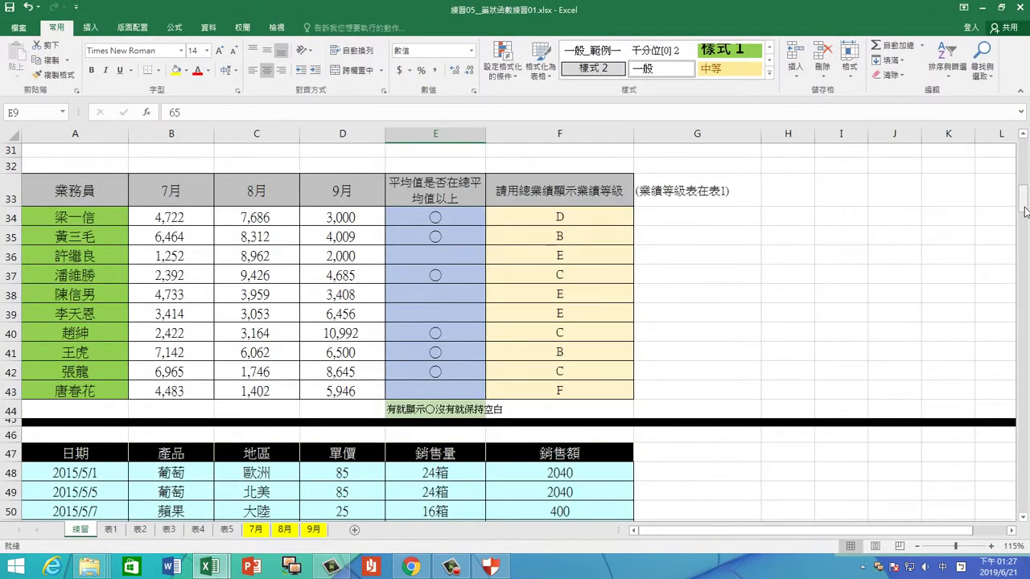
{"action": "mouse_move", "coordinate": [1026, 212]}
{"action": "left_mouse_down"}
{"action": "mouse_move", "coordinate": [1026, 517]}
{"action": "mouse_move", "coordinate": [1026, 332]}
{"action": "left_mouse_up"}
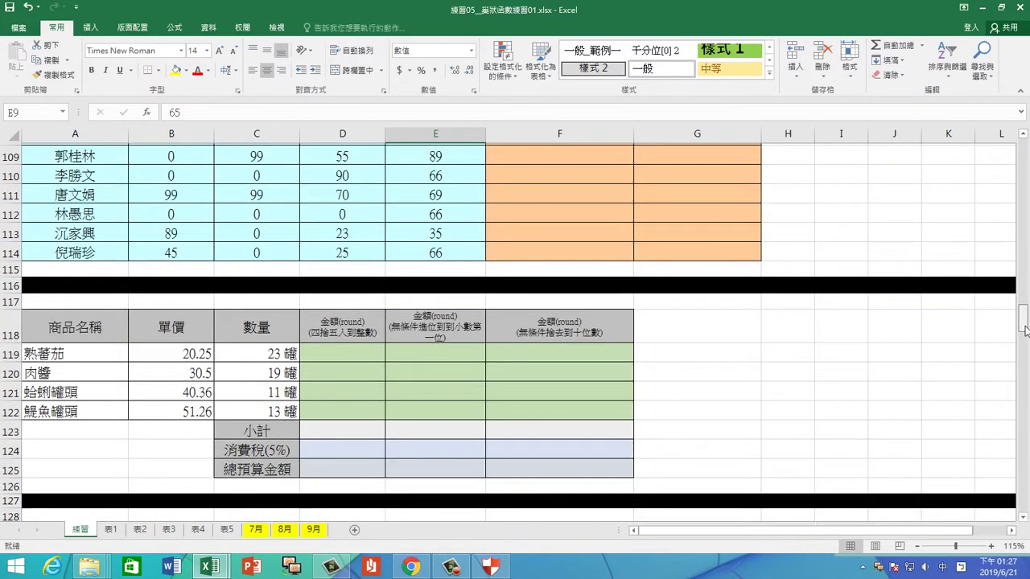
{"action": "left_click", "coordinate": [105, 352]}
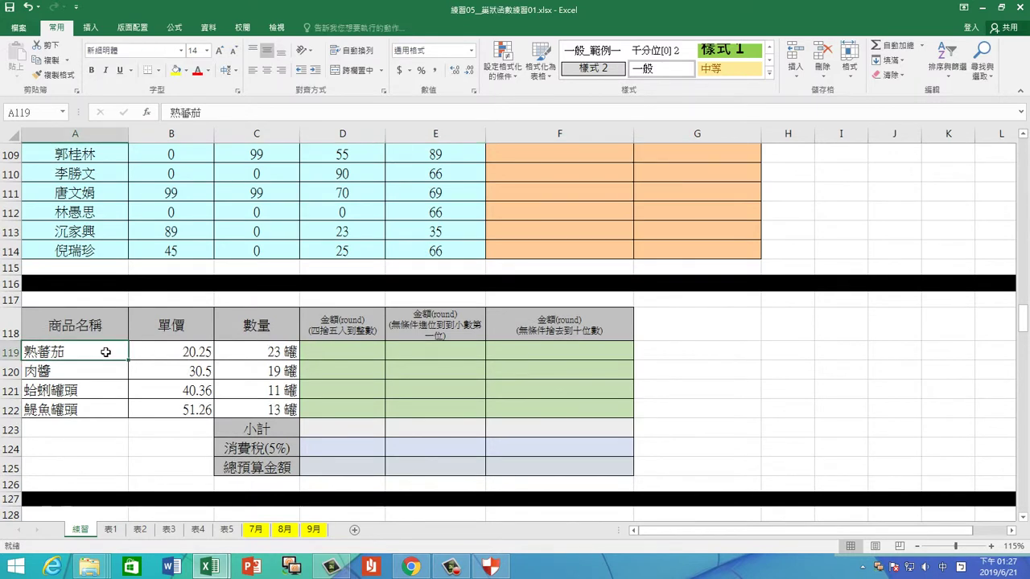
{"action": "left_click", "coordinate": [89, 368]}
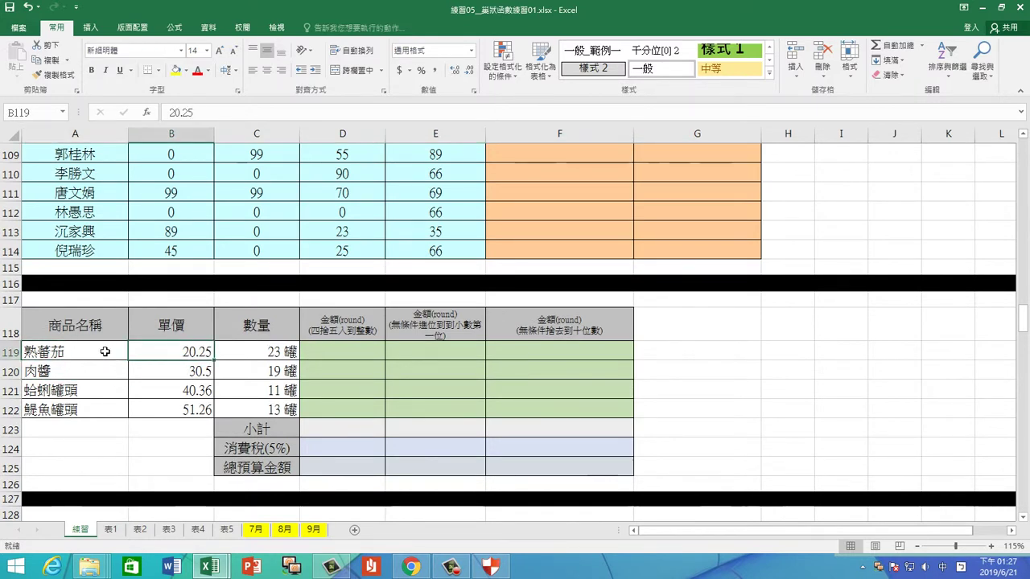
{"action": "left_click", "coordinate": [102, 351]}
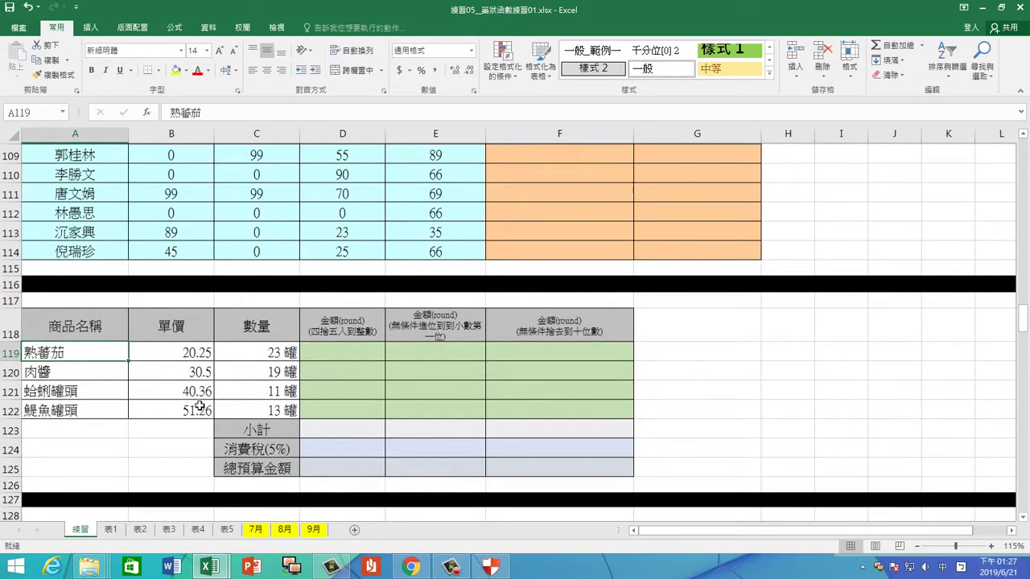
{"action": "scroll", "coordinate": [218, 402], "scroll_direction": "up", "scroll_amount": 10}
{"action": "scroll", "coordinate": [221, 403], "scroll_direction": "up", "scroll_amount": 1}
{"action": "scroll", "coordinate": [225, 403], "scroll_direction": "down", "scroll_amount": 1}
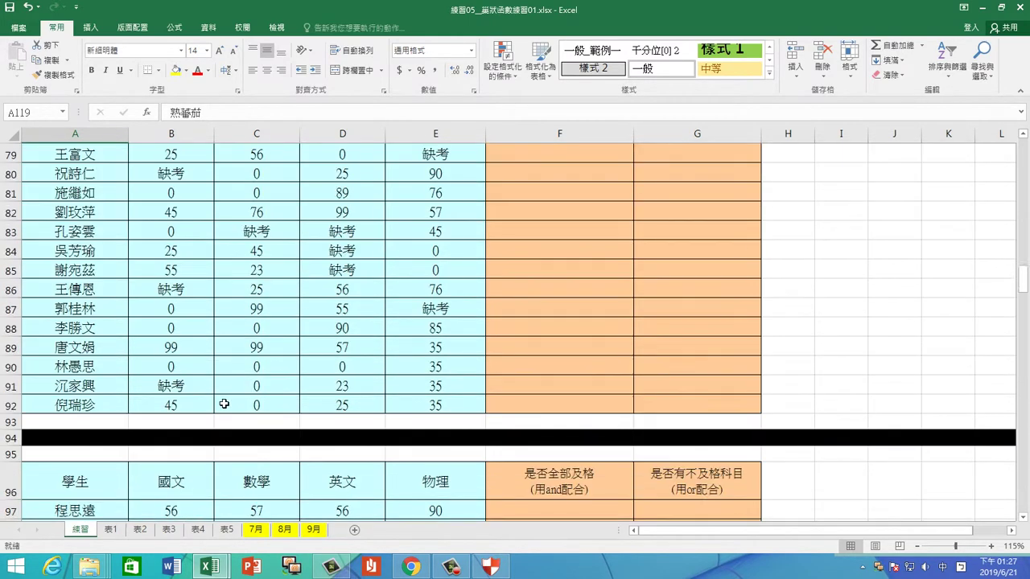
{"action": "left_click", "coordinate": [1020, 8]}
{"action": "left_click", "coordinate": [984, 8]}
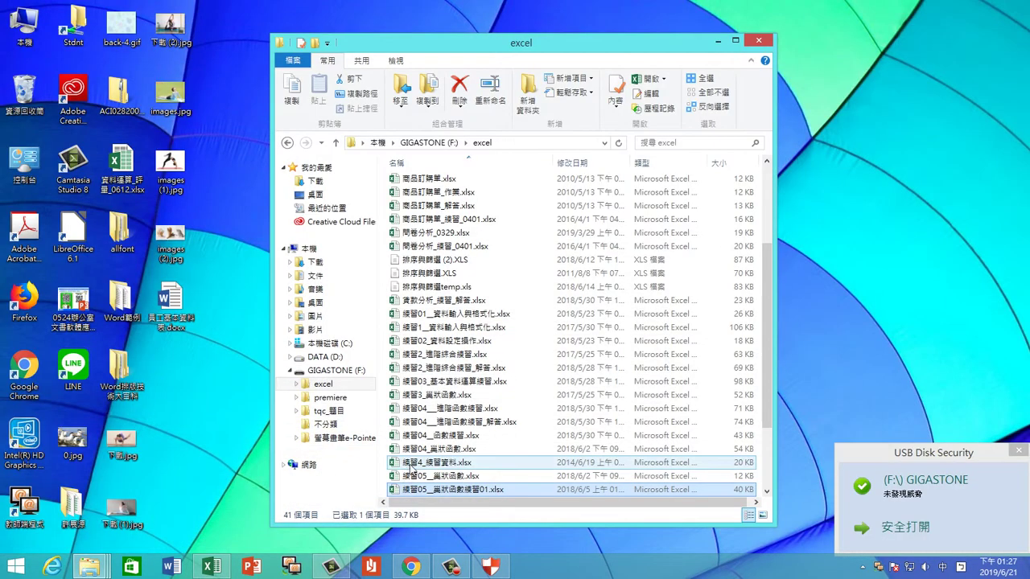
{"action": "scroll", "coordinate": [412, 470], "scroll_direction": "down", "scroll_amount": 2}
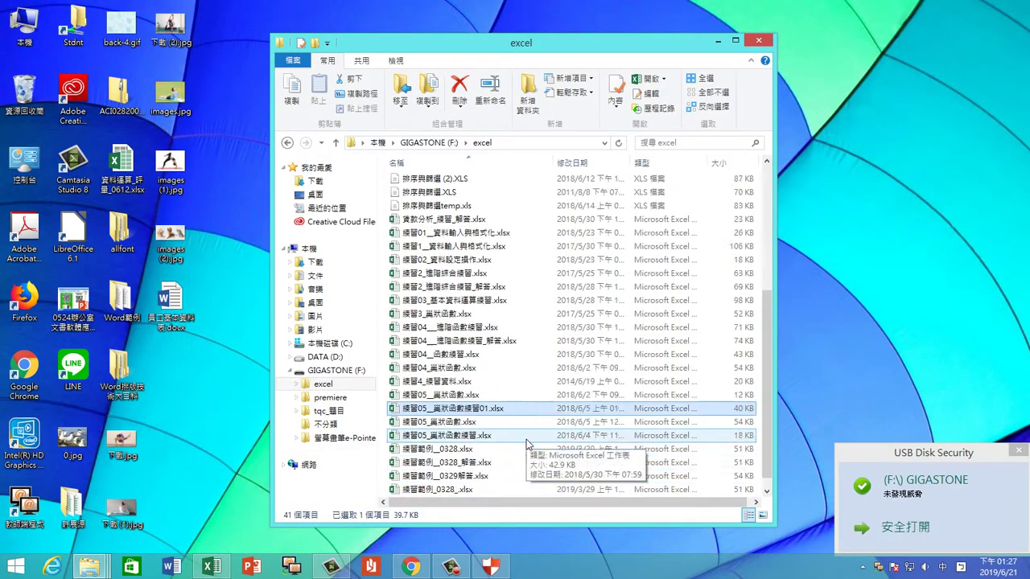
Step: Open and scroll through 練習05_巢狀函數練習.xlsx, then close both practice workbooks
{"action": "double_click", "coordinate": [464, 435]}
{"action": "scroll", "coordinate": [464, 427], "scroll_direction": "down", "scroll_amount": 5}
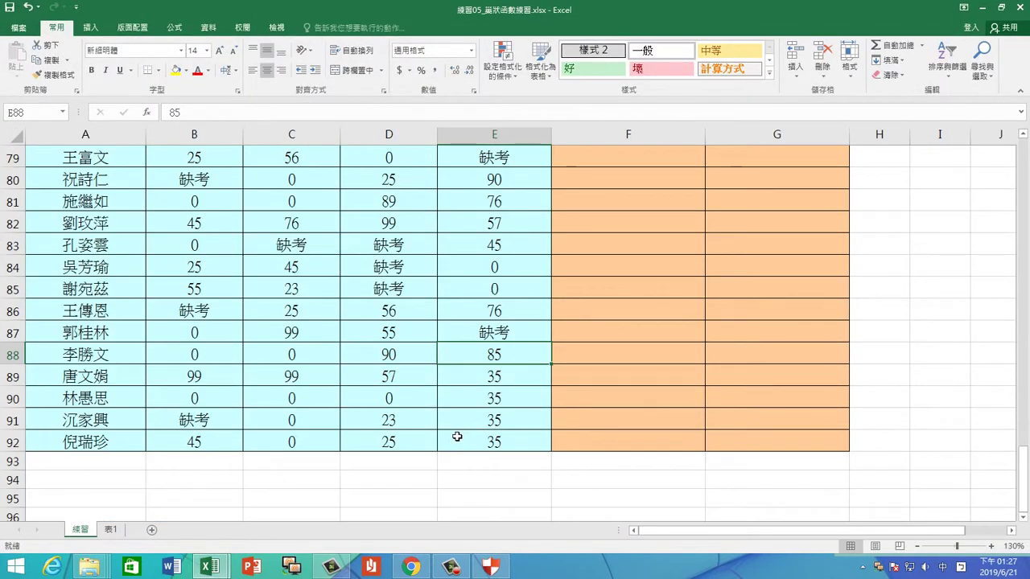
{"action": "scroll", "coordinate": [877, 430], "scroll_direction": "down", "scroll_amount": 4}
{"action": "scroll", "coordinate": [877, 429], "scroll_direction": "up", "scroll_amount": 6}
{"action": "scroll", "coordinate": [879, 429], "scroll_direction": "up", "scroll_amount": 7}
{"action": "scroll", "coordinate": [881, 429], "scroll_direction": "down", "scroll_amount": 10}
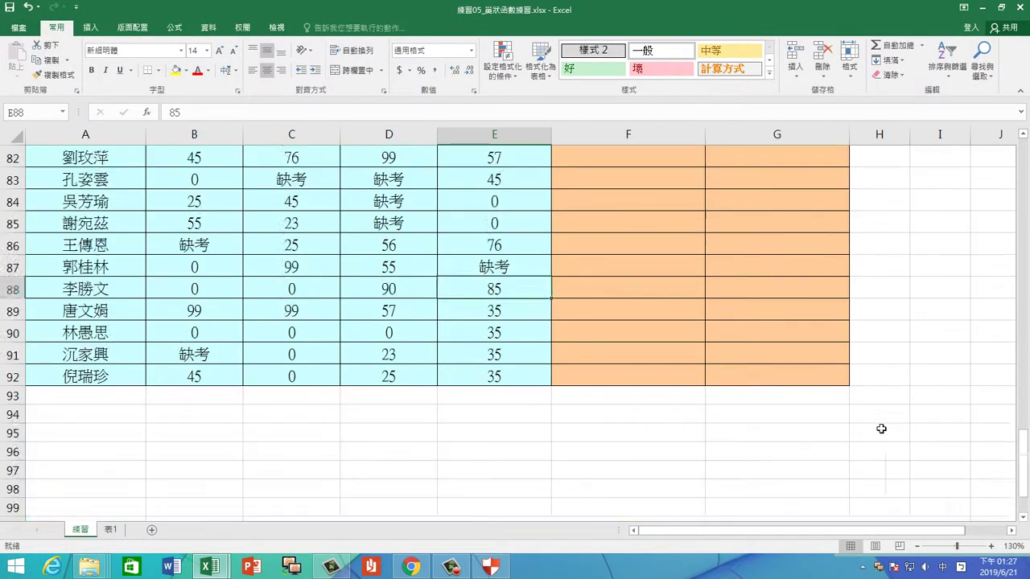
{"action": "scroll", "coordinate": [881, 429], "scroll_direction": "down", "scroll_amount": 11}
{"action": "scroll", "coordinate": [879, 429], "scroll_direction": "down", "scroll_amount": 6}
{"action": "scroll", "coordinate": [879, 430], "scroll_direction": "up", "scroll_amount": 4}
{"action": "scroll", "coordinate": [882, 428], "scroll_direction": "up", "scroll_amount": 11}
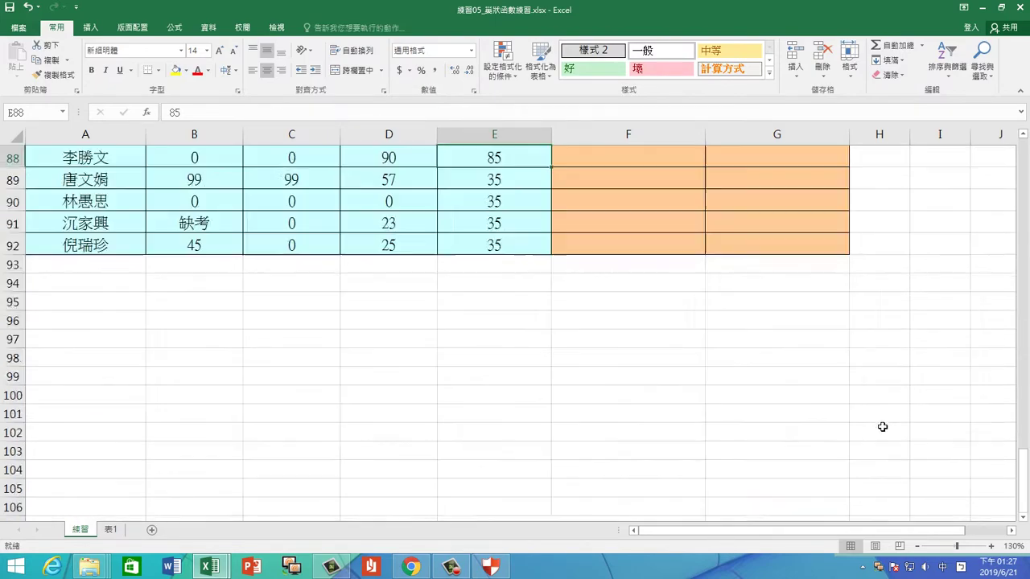
{"action": "scroll", "coordinate": [882, 427], "scroll_direction": "up", "scroll_amount": 9}
{"action": "scroll", "coordinate": [885, 423], "scroll_direction": "up", "scroll_amount": 9}
{"action": "scroll", "coordinate": [885, 424], "scroll_direction": "up", "scroll_amount": 7}
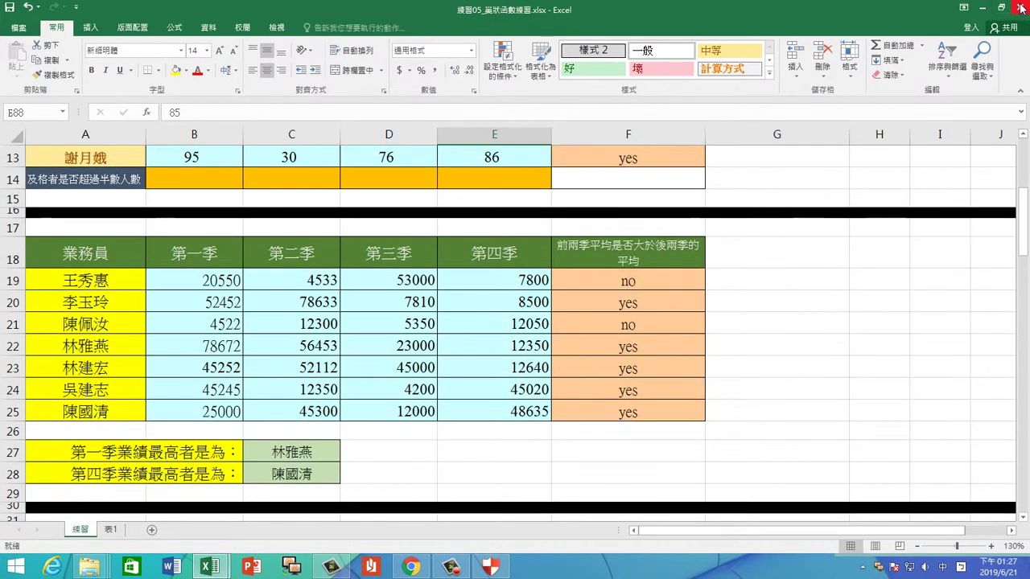
{"action": "left_click", "coordinate": [1021, 8]}
{"action": "left_click", "coordinate": [1021, 8]}
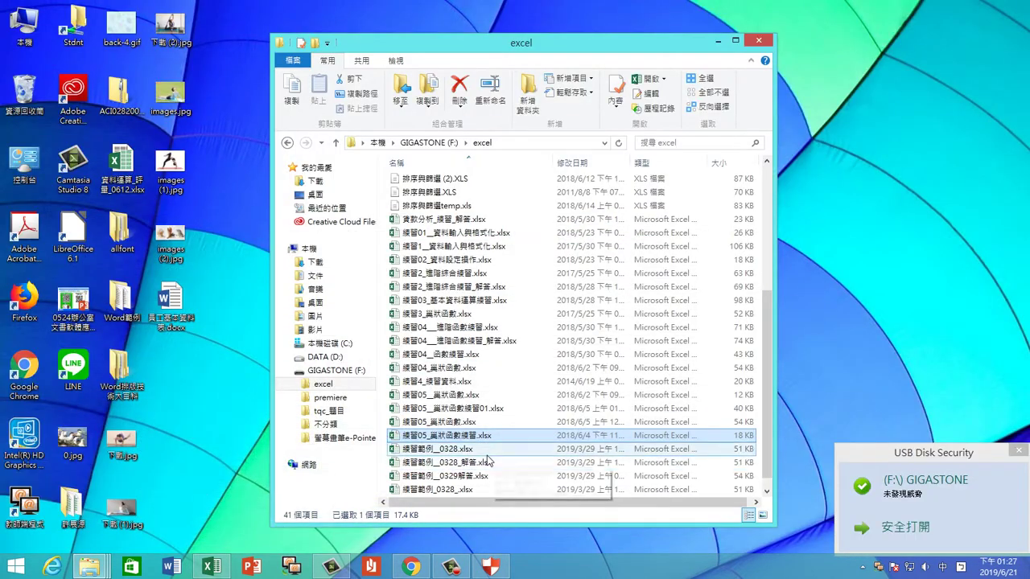
Step: Open 練習05_巢狀函數練習01.xlsx and scroll through its contents
{"action": "scroll", "coordinate": [515, 483], "scroll_direction": "up", "scroll_amount": 2}
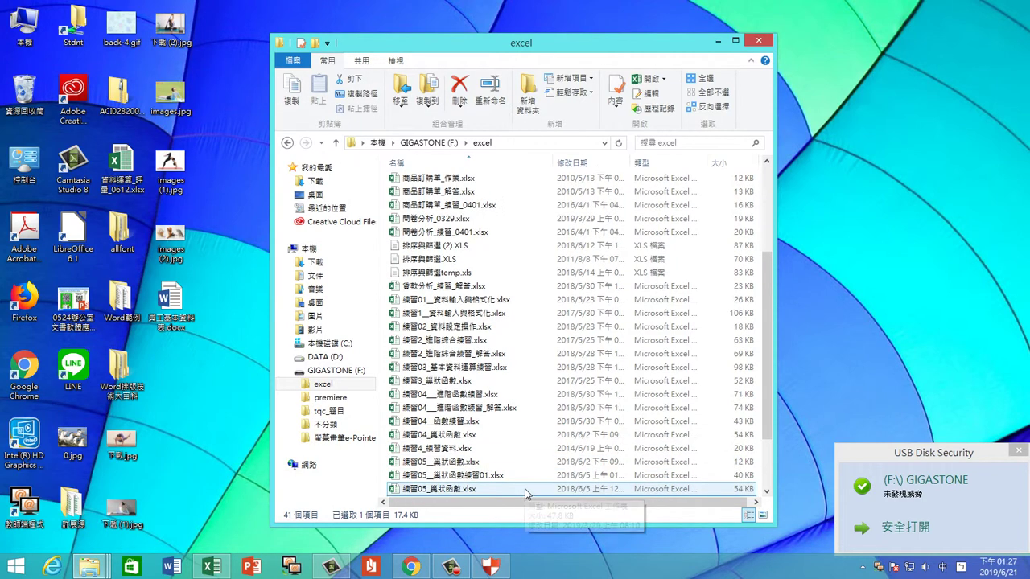
{"action": "scroll", "coordinate": [525, 488], "scroll_direction": "down", "scroll_amount": 2}
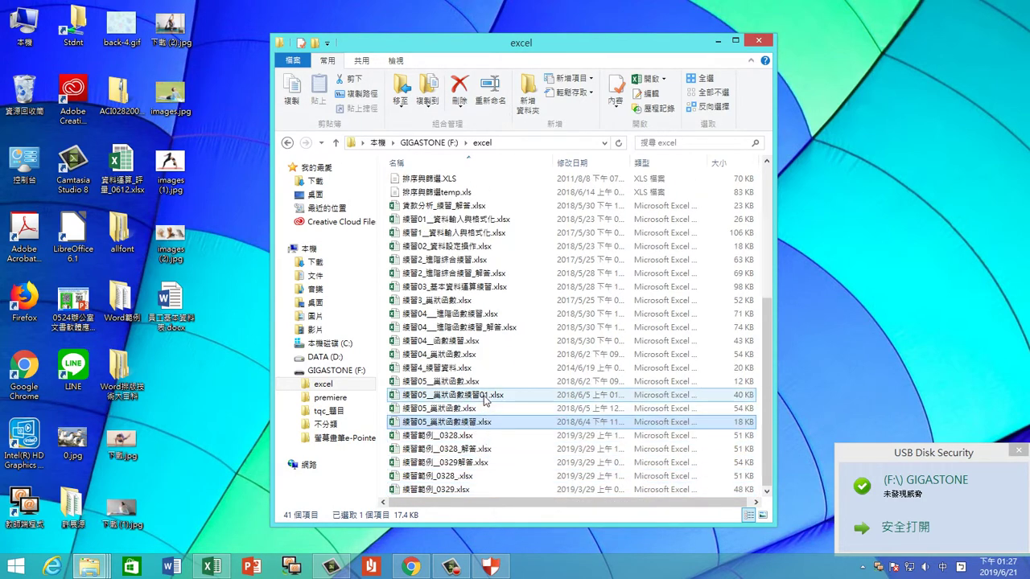
{"action": "double_click", "coordinate": [486, 398]}
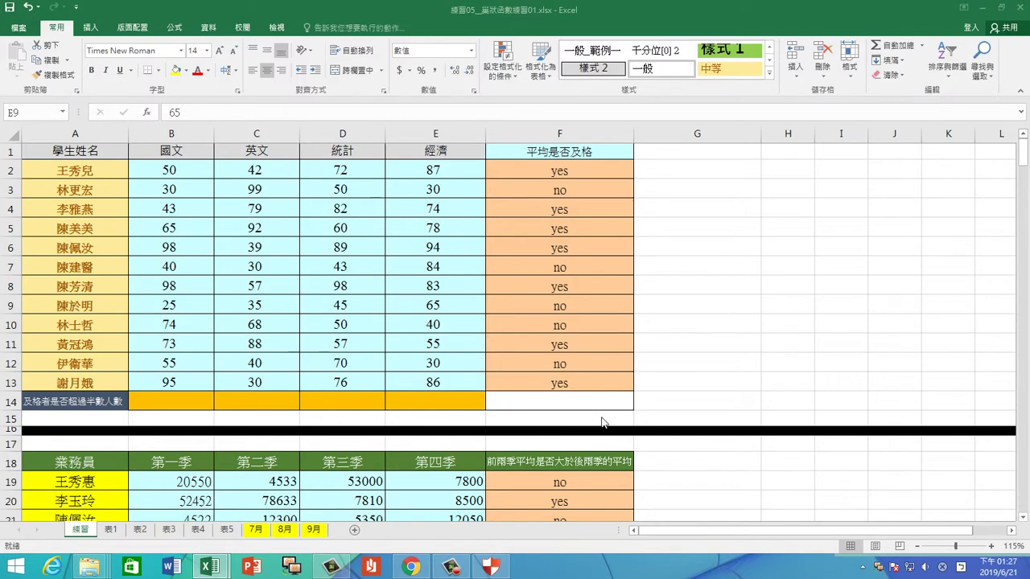
{"action": "left_click_drag", "start_coordinate": [1022, 151], "coordinate": [1024, 436]}
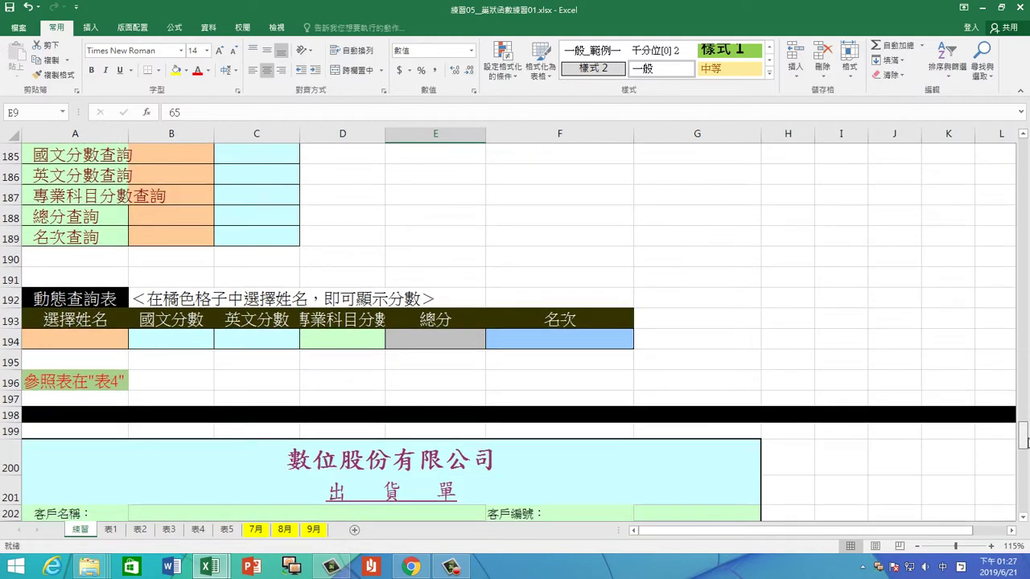
{"action": "scroll", "coordinate": [979, 380], "scroll_direction": "down", "scroll_amount": 7}
{"action": "scroll", "coordinate": [970, 355], "scroll_direction": "down", "scroll_amount": 4}
{"action": "scroll", "coordinate": [963, 353], "scroll_direction": "down", "scroll_amount": 4}
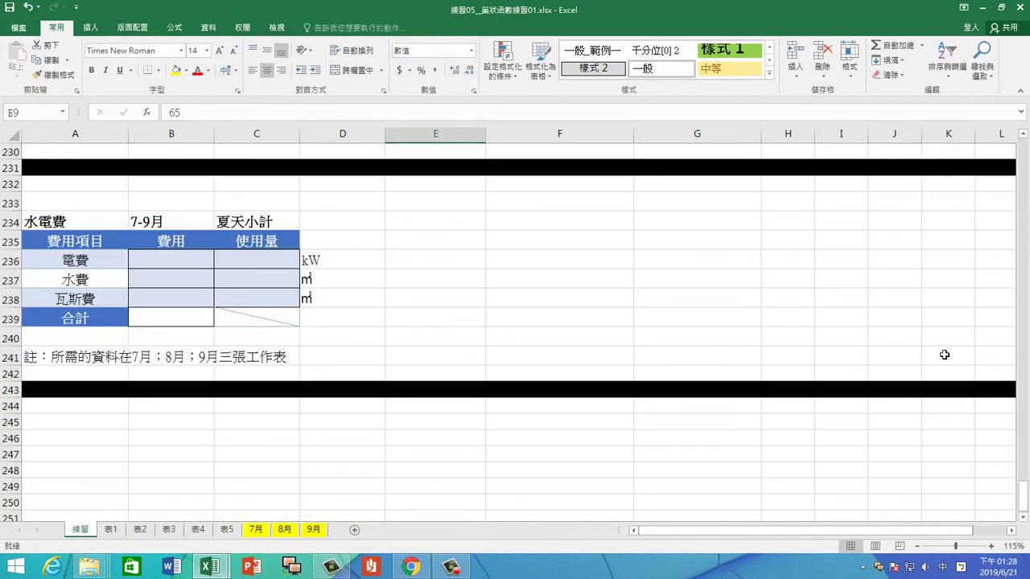
{"action": "scroll", "coordinate": [942, 354], "scroll_direction": "up", "scroll_amount": 5}
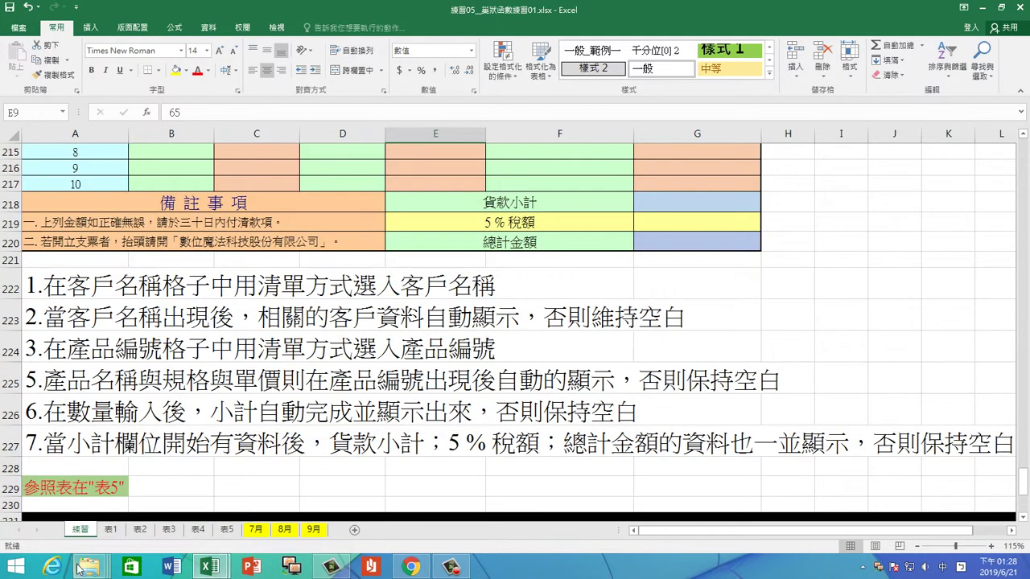
Step: Switch to 2019_練習04 and inspect the order form's first-row cells A160 to E160
{"action": "mouse_move", "coordinate": [210, 566]}
{"action": "left_click", "coordinate": [137, 499]}
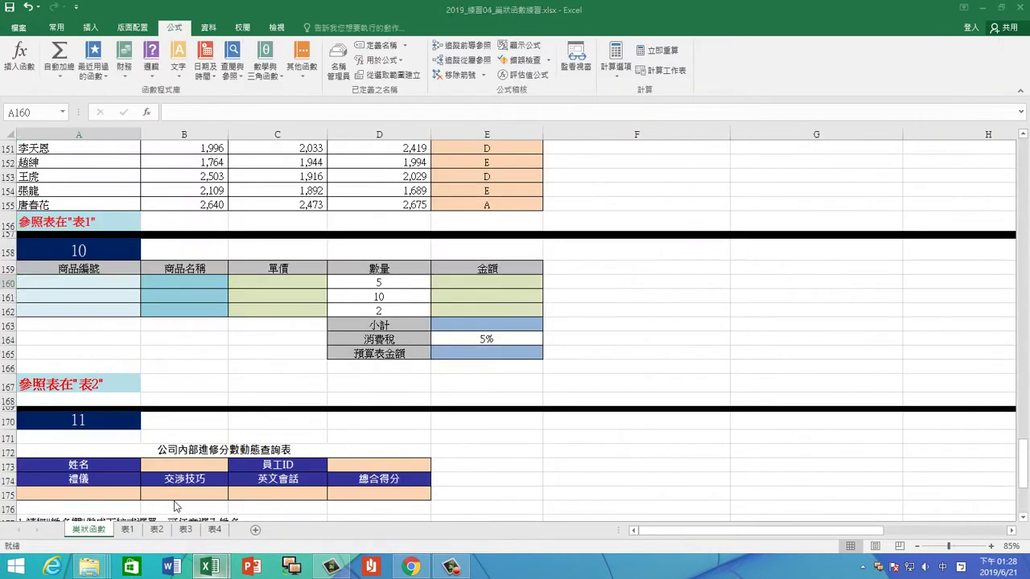
{"action": "left_click", "coordinate": [563, 378]}
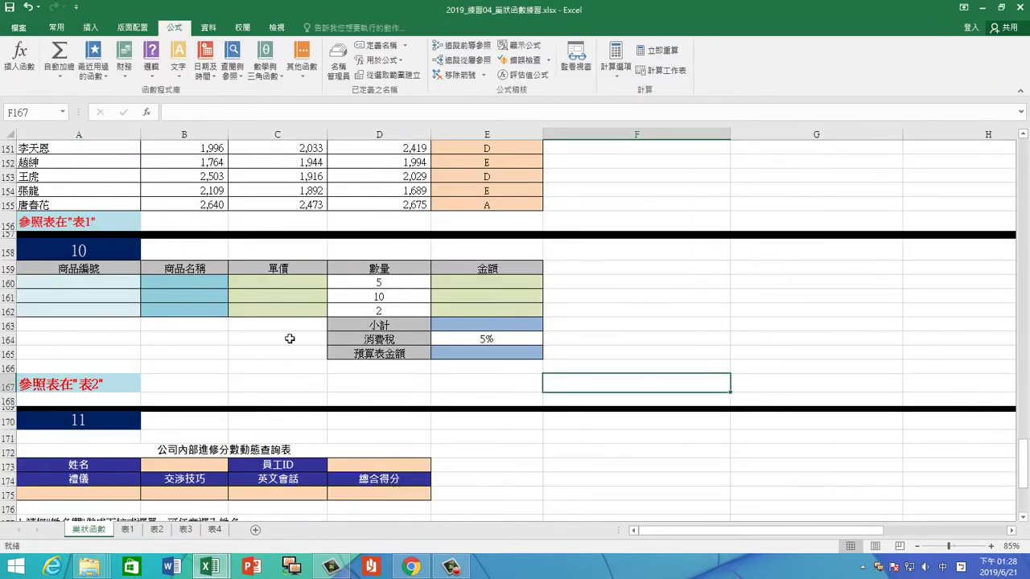
{"action": "left_click", "coordinate": [109, 282]}
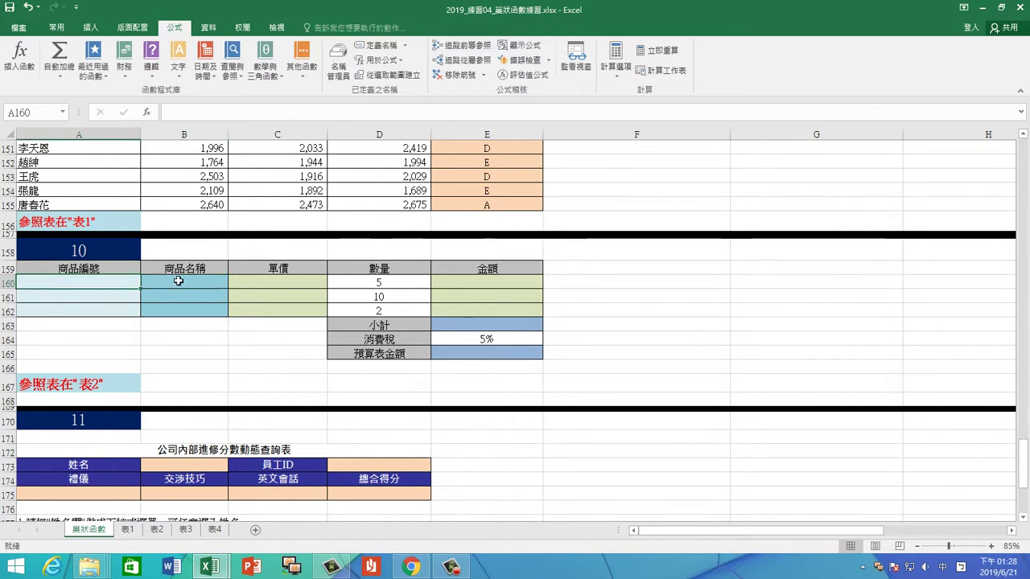
{"action": "left_click", "coordinate": [178, 281]}
{"action": "left_click", "coordinate": [284, 277]}
{"action": "left_click", "coordinate": [468, 279]}
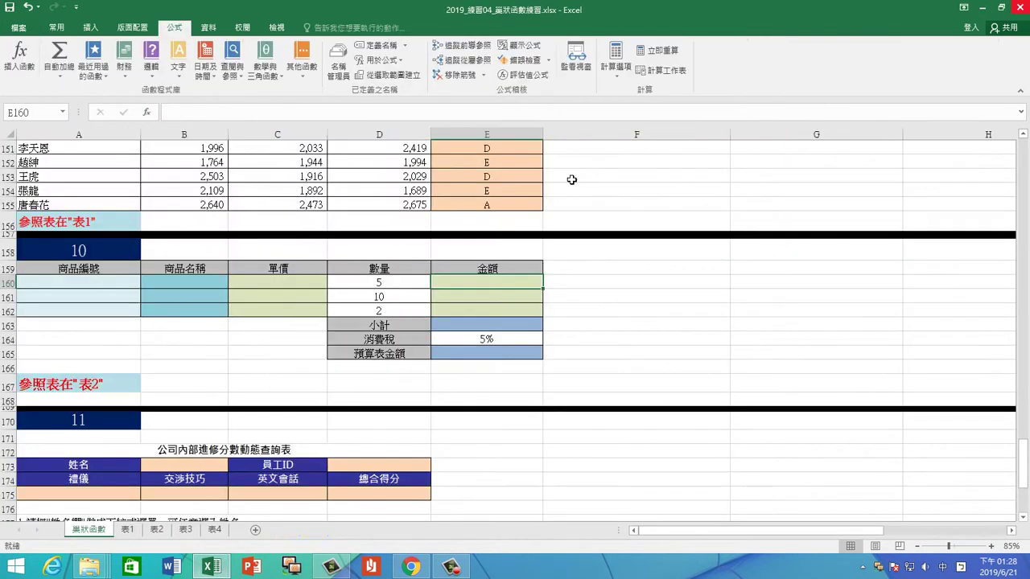
Step: Name the 表2 product table B3:D7 'pa', then return to the 巢狀函數 sheet
{"action": "left_click", "coordinate": [156, 529]}
{"action": "left_click_drag", "start_coordinate": [137, 200], "coordinate": [326, 282]}
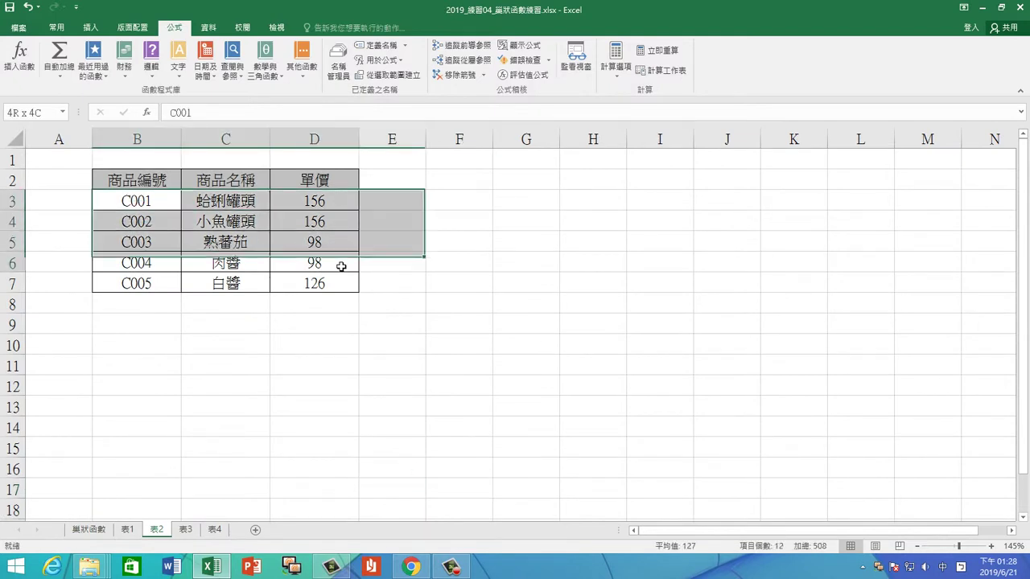
{"action": "left_click", "coordinate": [382, 47]}
{"action": "type", "text": "pa"}
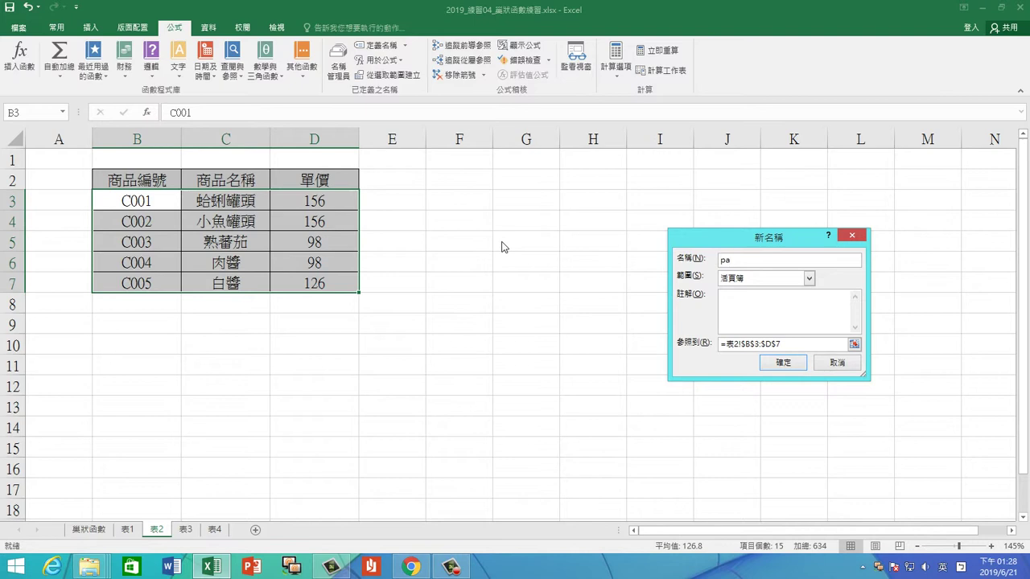
{"action": "left_click", "coordinate": [776, 371]}
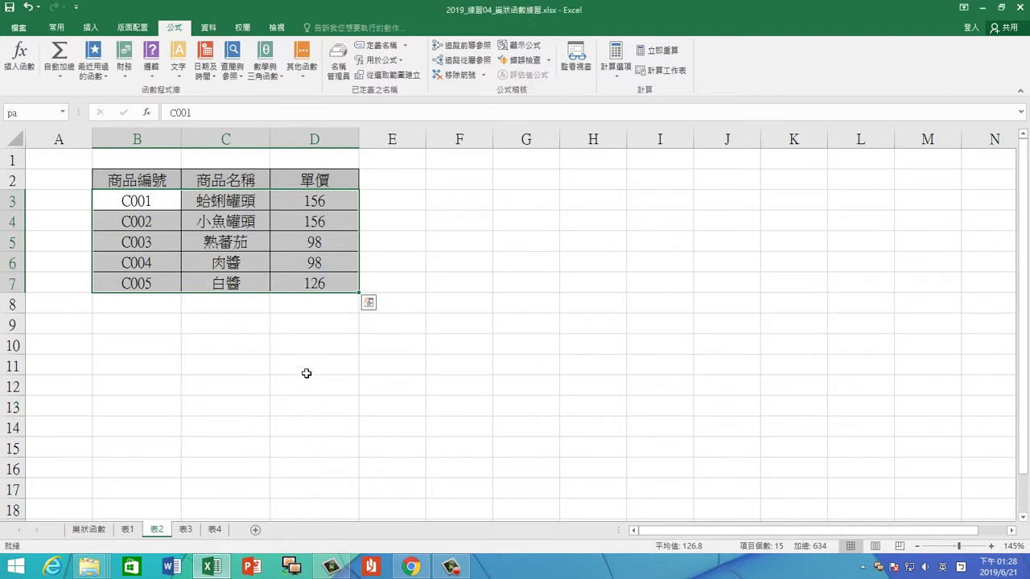
{"action": "left_click", "coordinate": [196, 383]}
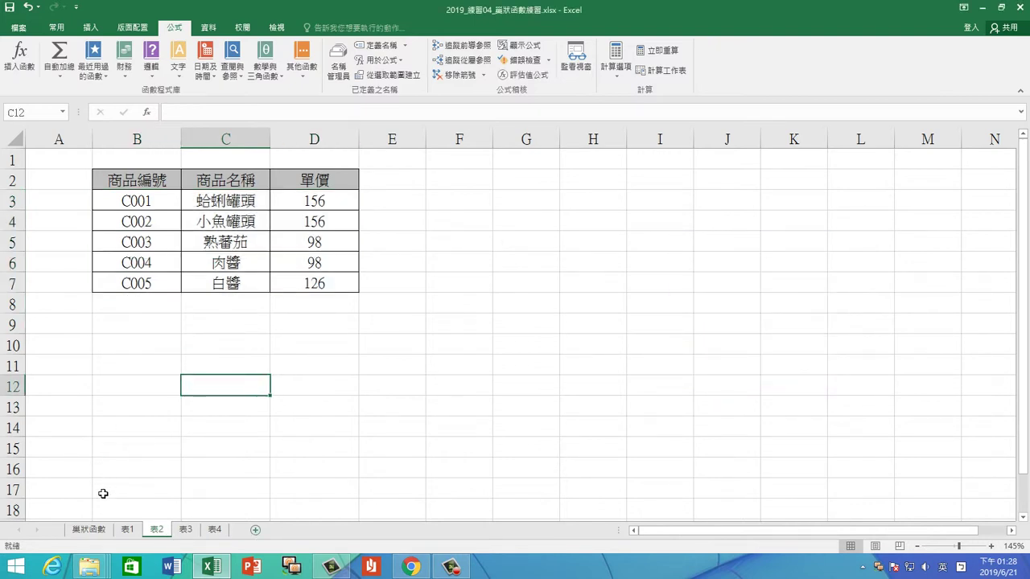
{"action": "left_click", "coordinate": [92, 532]}
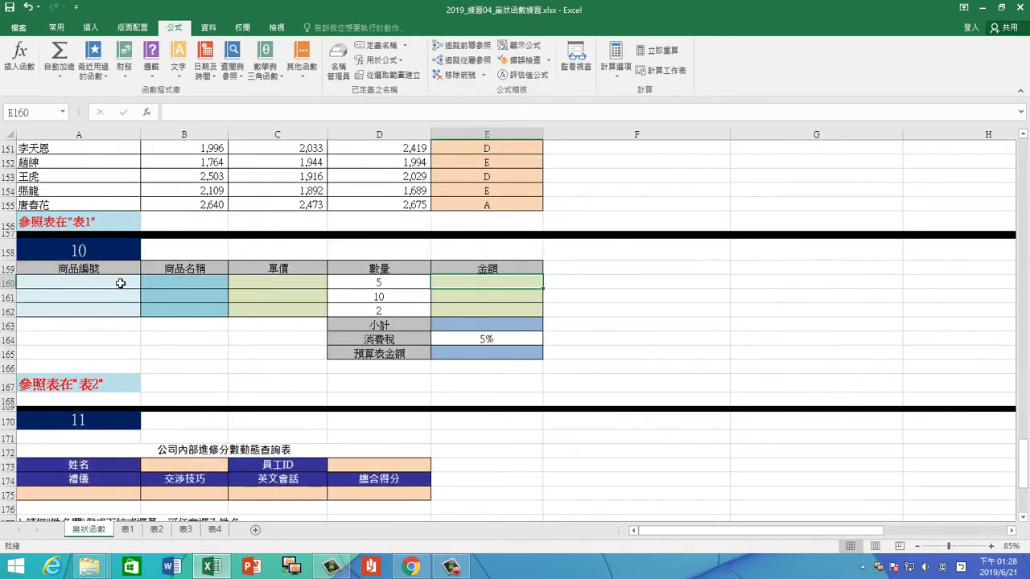
Step: Copy the lookup form A159:E165 and paste it at G159
{"action": "left_click_drag", "start_coordinate": [105, 266], "coordinate": [481, 355]}
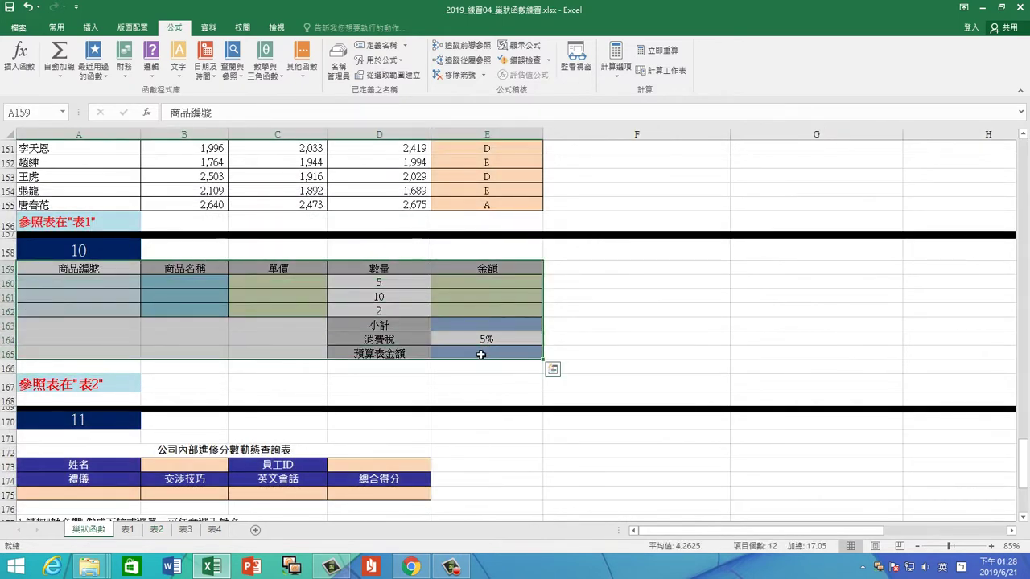
{"action": "key", "text": "ctrl+c"}
{"action": "left_click", "coordinate": [791, 266]}
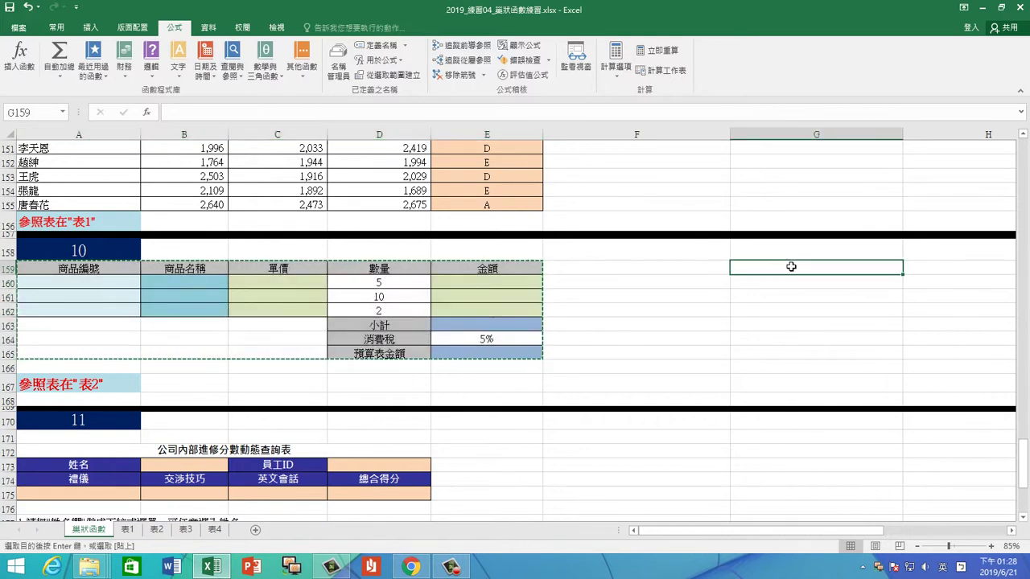
{"action": "key", "text": "ctrl+v"}
{"action": "left_click", "coordinate": [805, 282]}
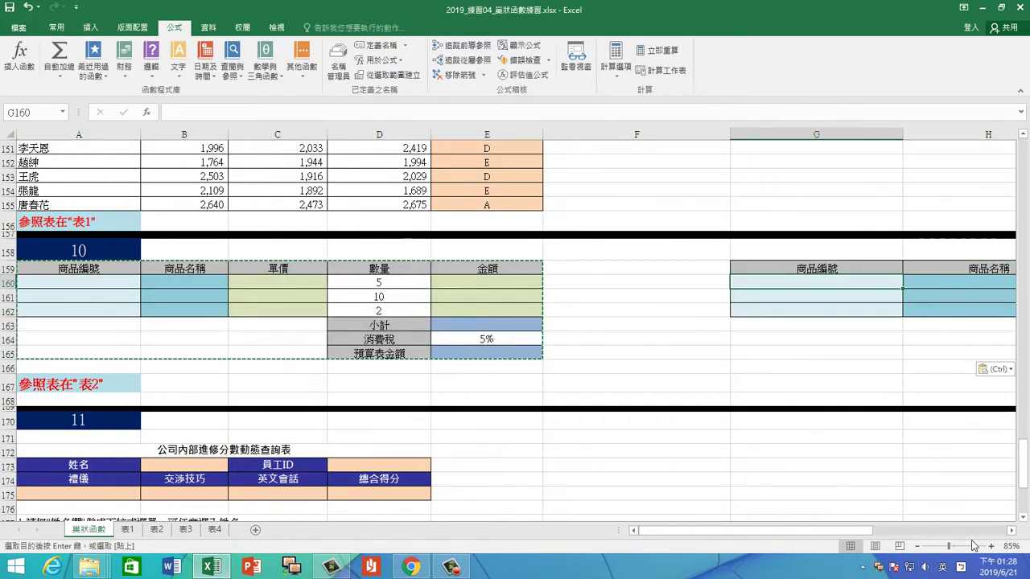
Step: Select the copy's code cells G160:G162, then select the code column on 表2
{"action": "scroll", "coordinate": [931, 449], "scroll_direction": "right", "scroll_amount": 6}
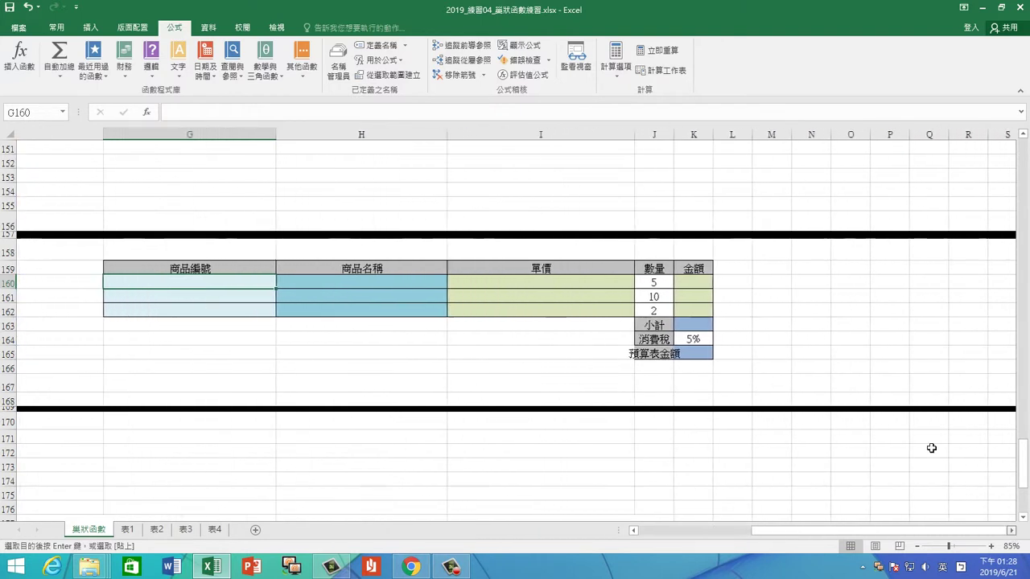
{"action": "scroll", "coordinate": [931, 448], "scroll_direction": "right", "scroll_amount": 1}
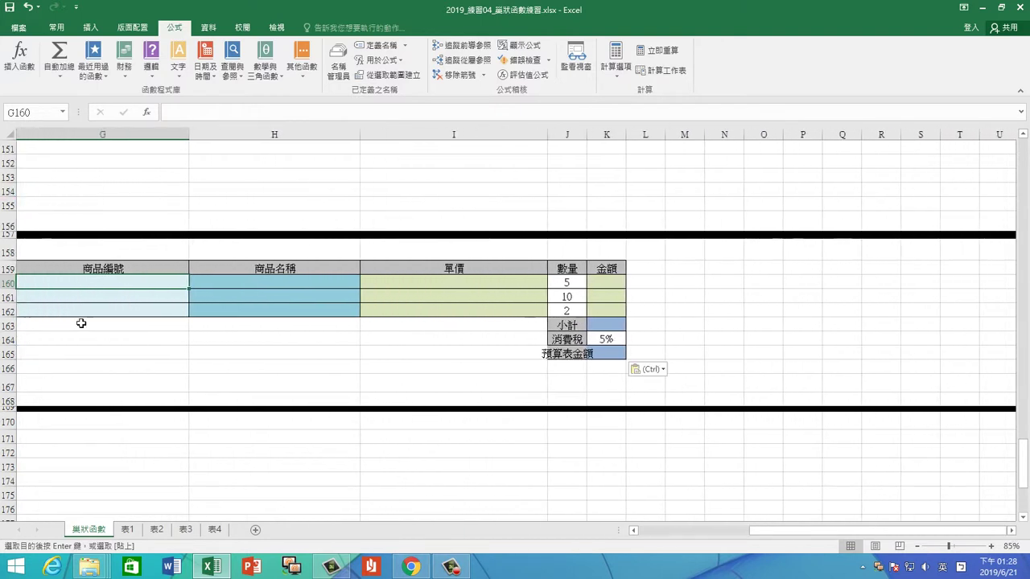
{"action": "left_click", "coordinate": [635, 531]}
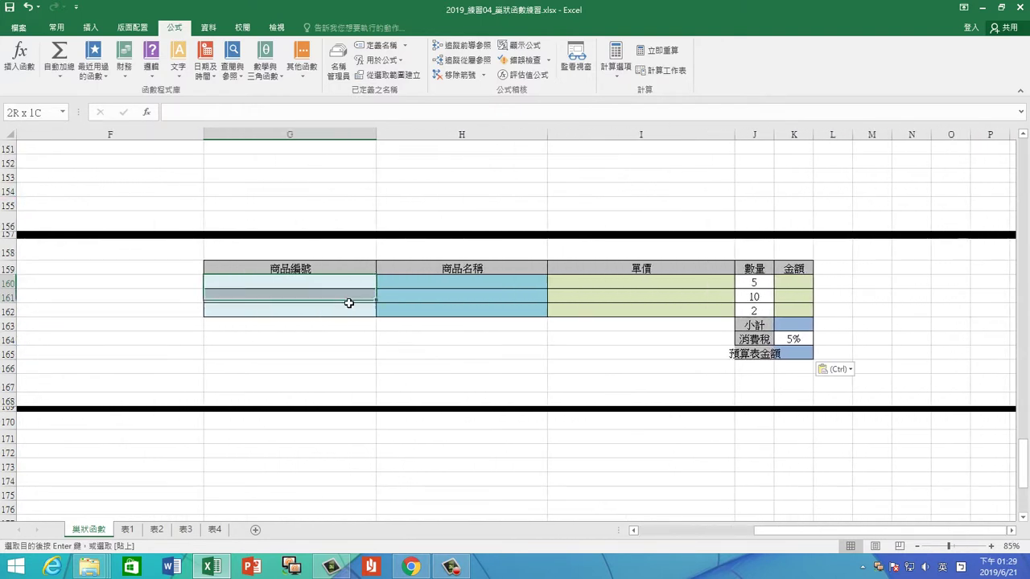
{"action": "left_click_drag", "start_coordinate": [350, 281], "coordinate": [348, 309]}
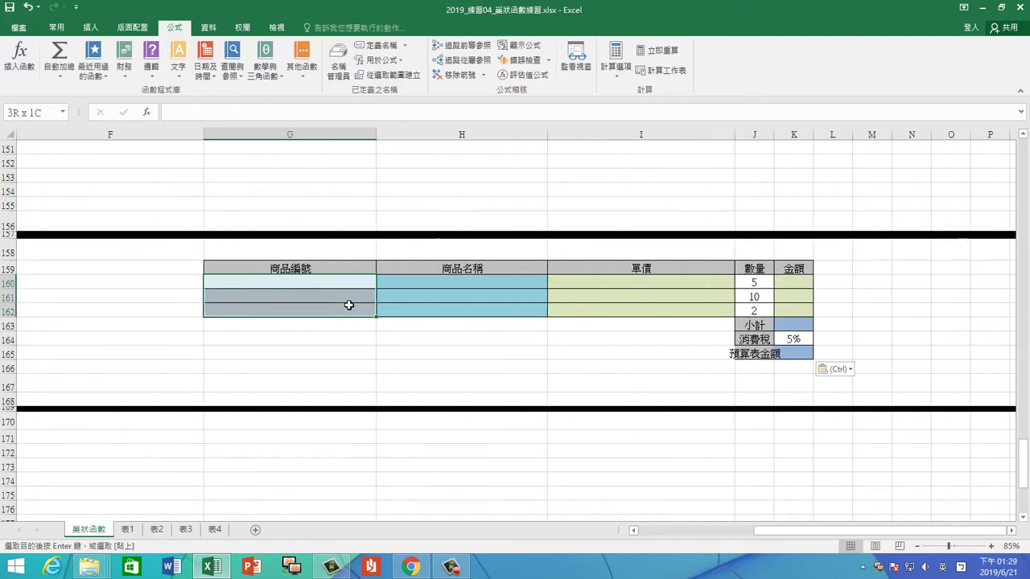
{"action": "left_click", "coordinate": [156, 530]}
{"action": "left_click_drag", "start_coordinate": [145, 184], "coordinate": [143, 287]}
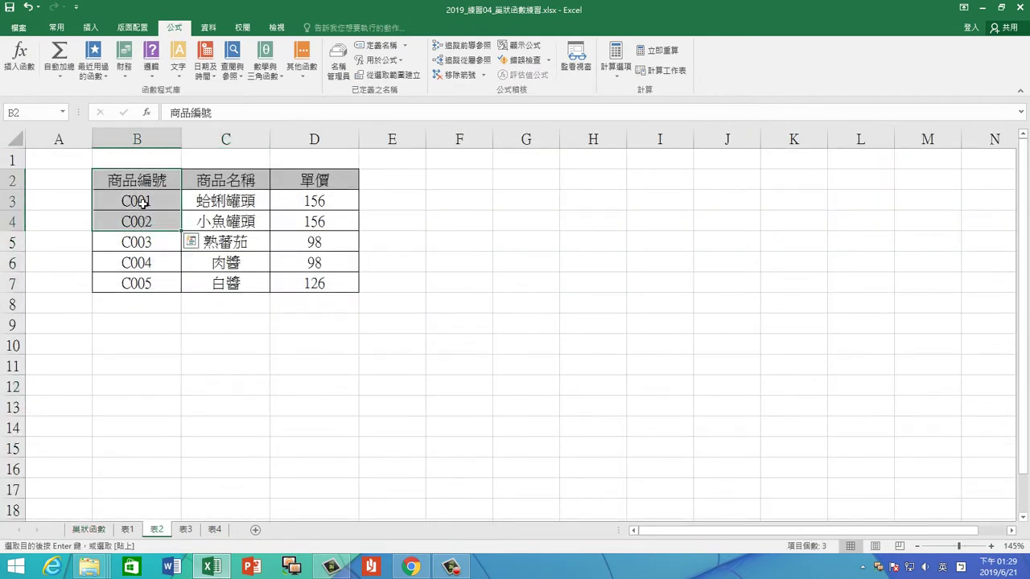
Step: Define the name 'num' for the product codes 表2!B3:B7
{"action": "left_click_drag", "start_coordinate": [137, 201], "coordinate": [142, 278]}
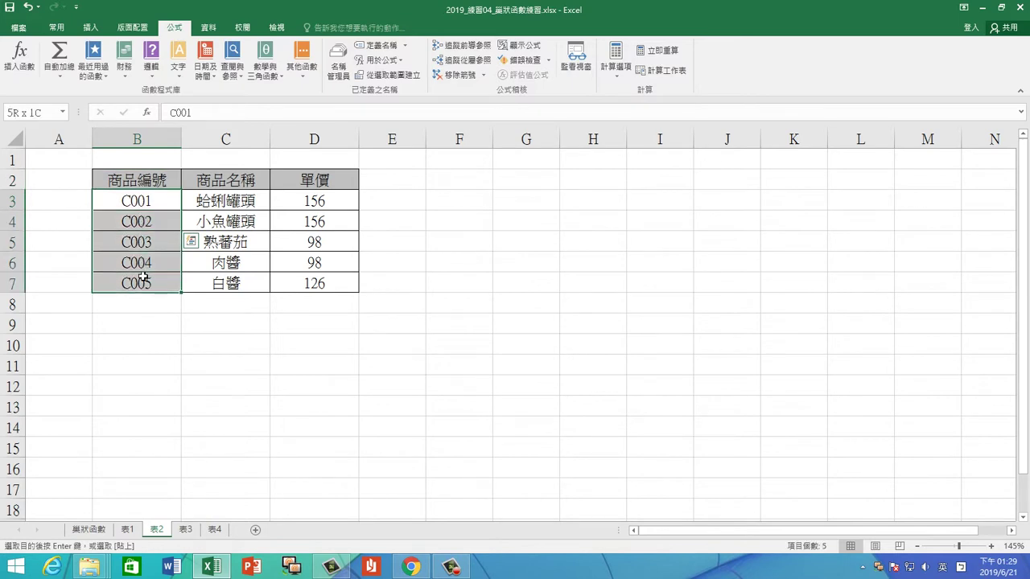
{"action": "left_click", "coordinate": [389, 49]}
{"action": "type", "text": "num"}
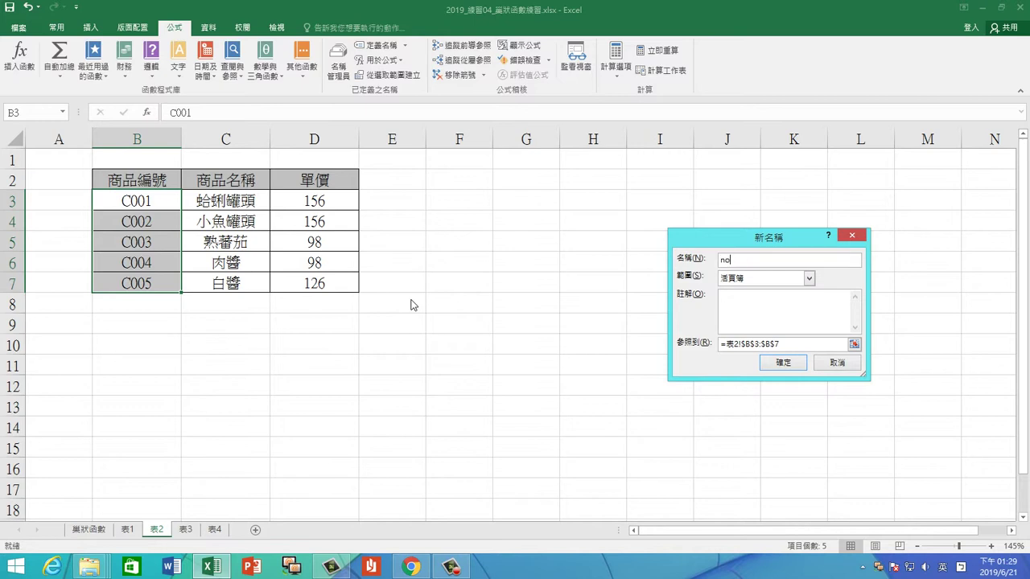
{"action": "left_click", "coordinate": [785, 362]}
{"action": "left_click", "coordinate": [430, 359]}
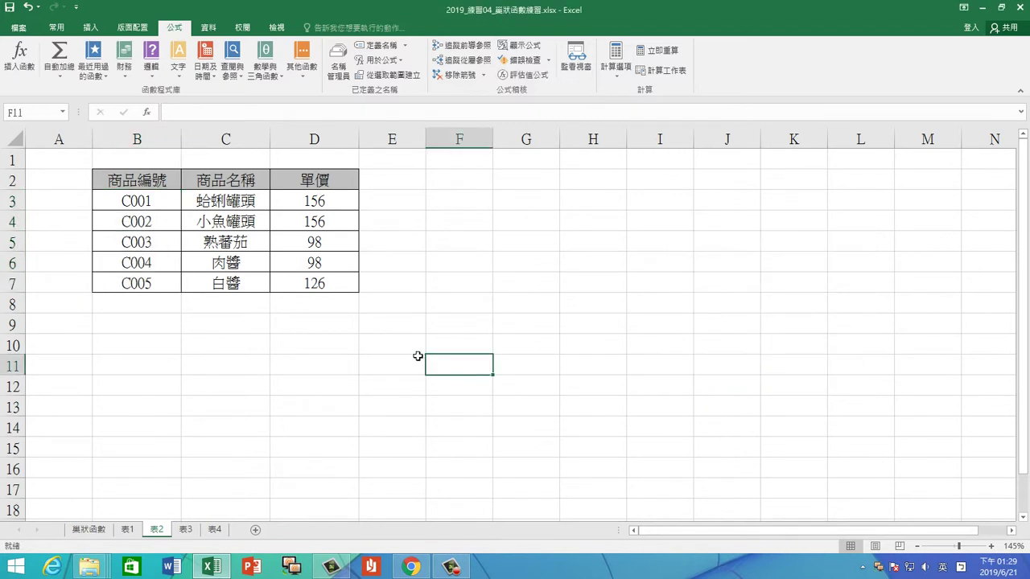
Step: On 巢狀函數, give G160:G162 List data validation with source =num, and check the drop-down
{"action": "left_click", "coordinate": [95, 530]}
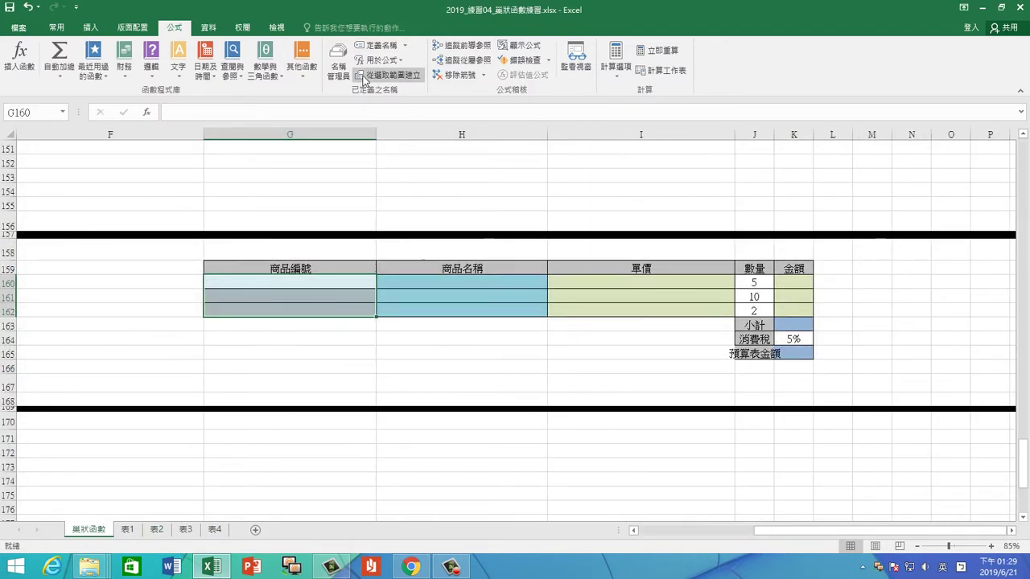
{"action": "left_click", "coordinate": [209, 29]}
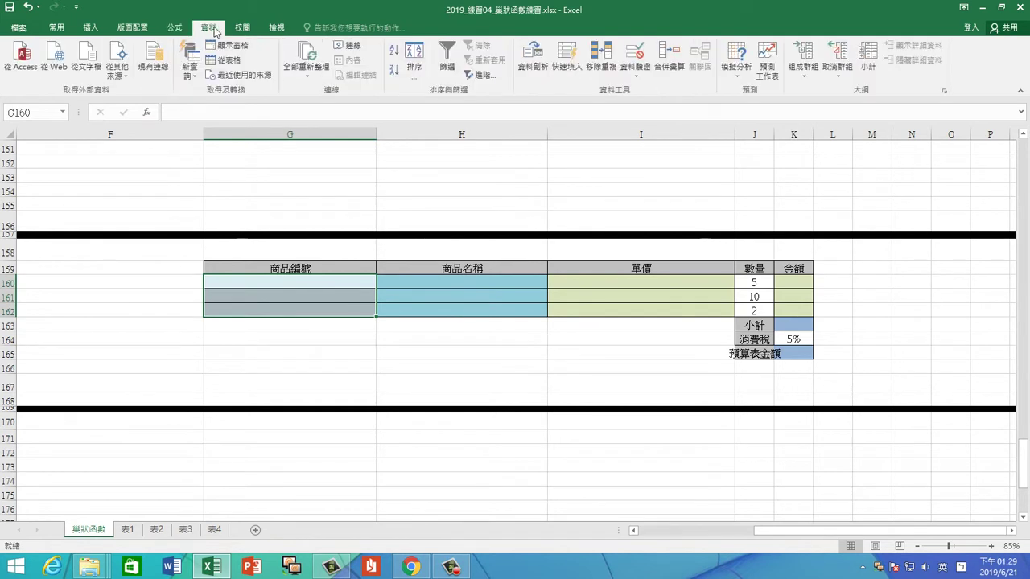
{"action": "left_click", "coordinate": [635, 71]}
{"action": "left_click", "coordinate": [644, 95]}
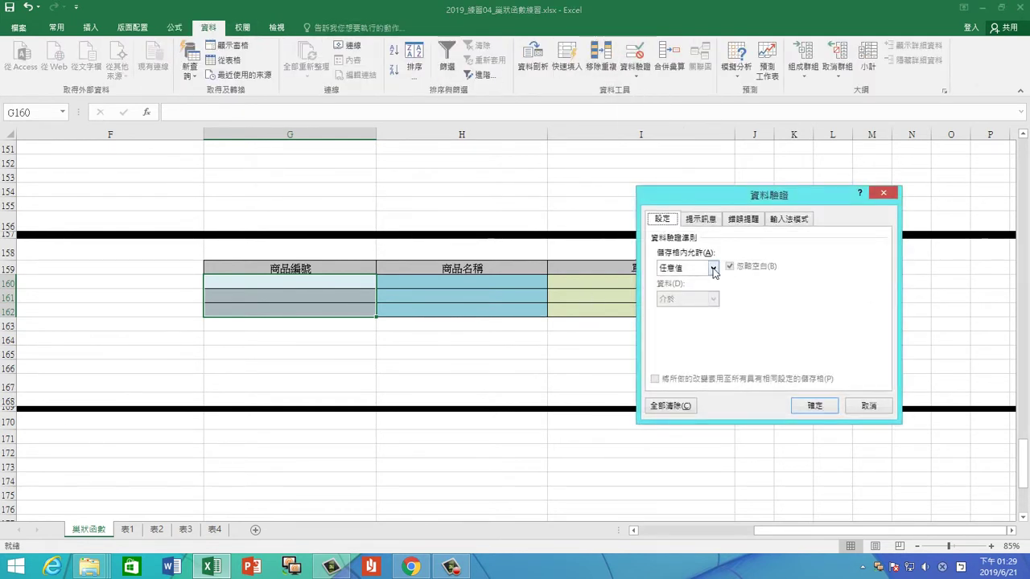
{"action": "left_click", "coordinate": [713, 268]}
{"action": "left_click", "coordinate": [684, 309]}
{"action": "left_click", "coordinate": [681, 329]}
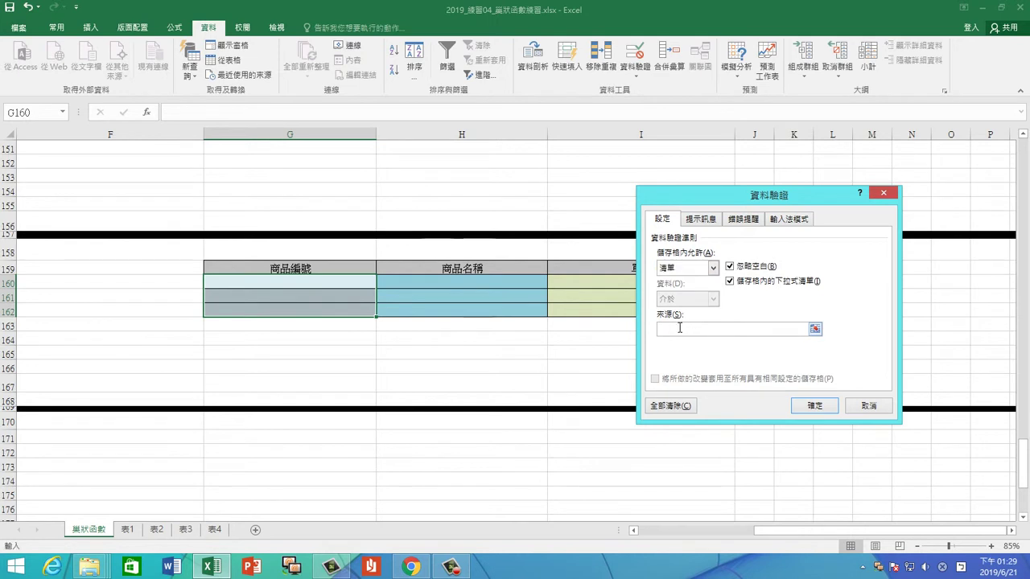
{"action": "key", "text": "F3"}
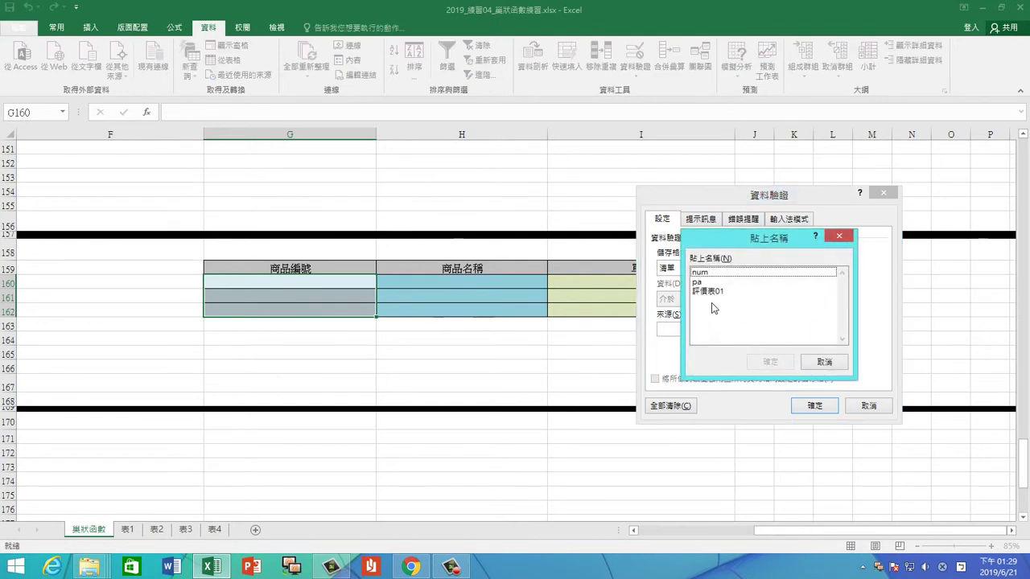
{"action": "left_click", "coordinate": [713, 273]}
{"action": "left_click", "coordinate": [770, 362]}
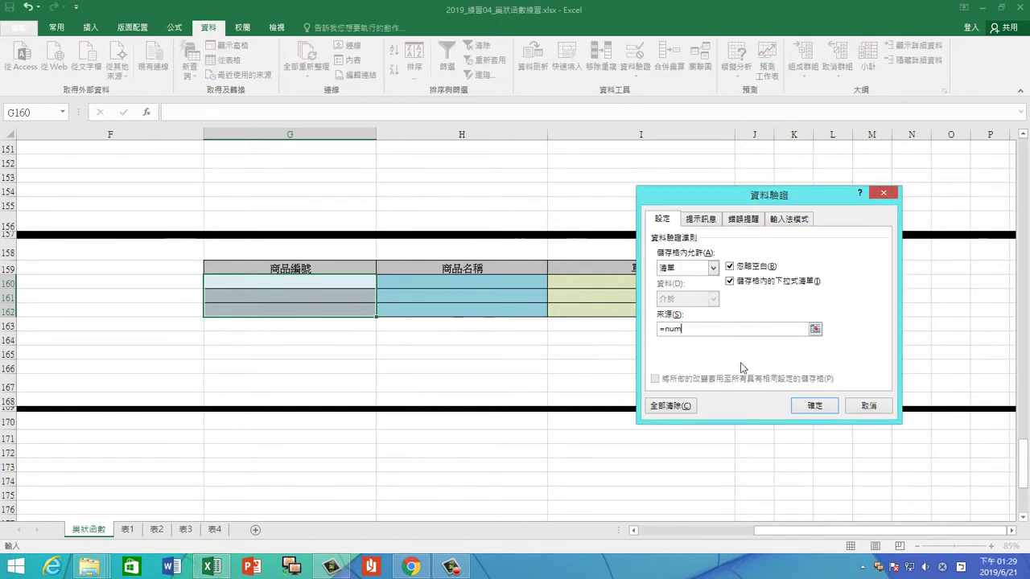
{"action": "key", "text": "Return"}
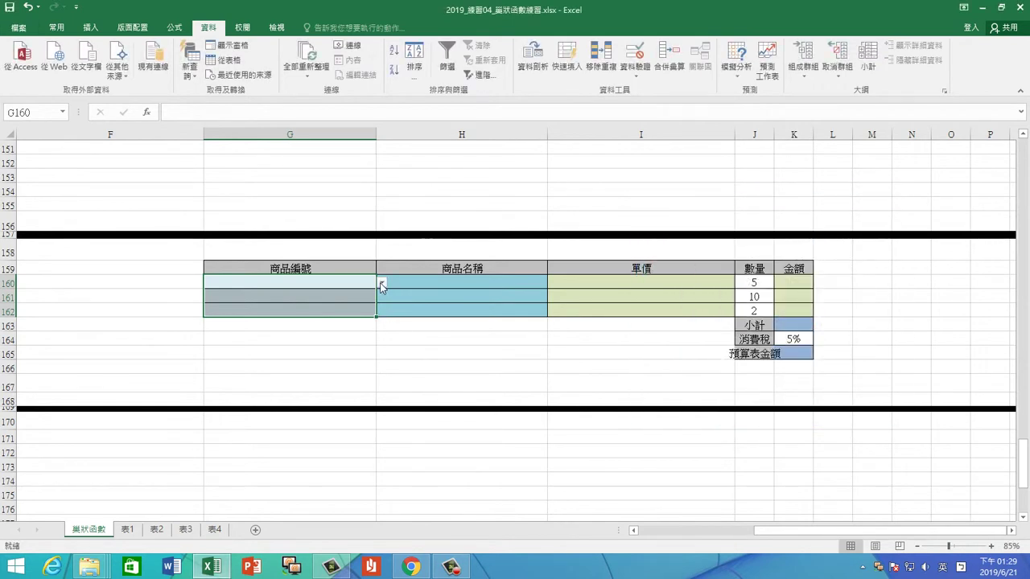
{"action": "left_click", "coordinate": [354, 296]}
Step: Start an IF formula in H160 returning "" when G160 is empty
{"action": "left_click", "coordinate": [368, 281]}
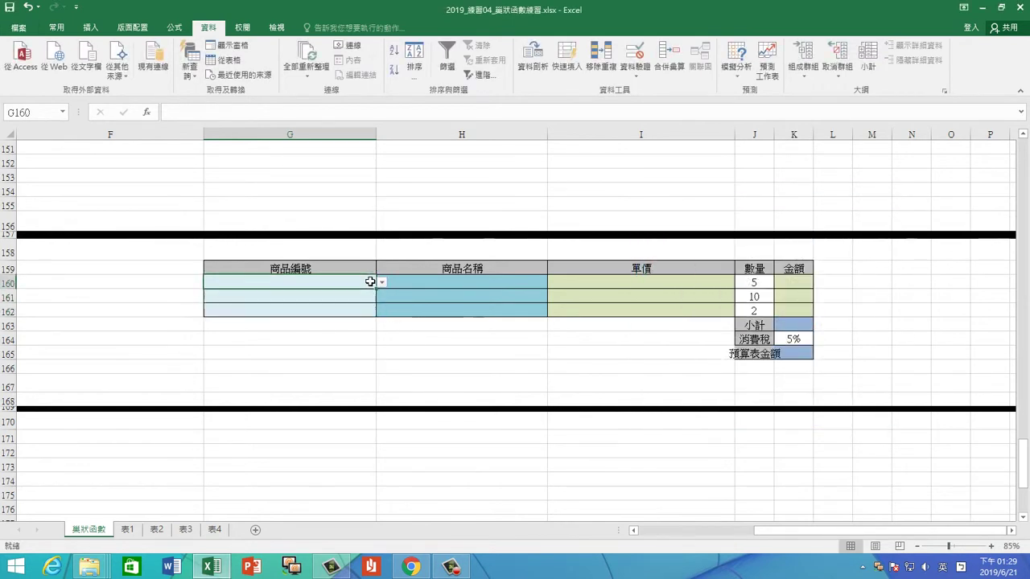
{"action": "left_click", "coordinate": [382, 283]}
{"action": "left_click", "coordinate": [382, 283]}
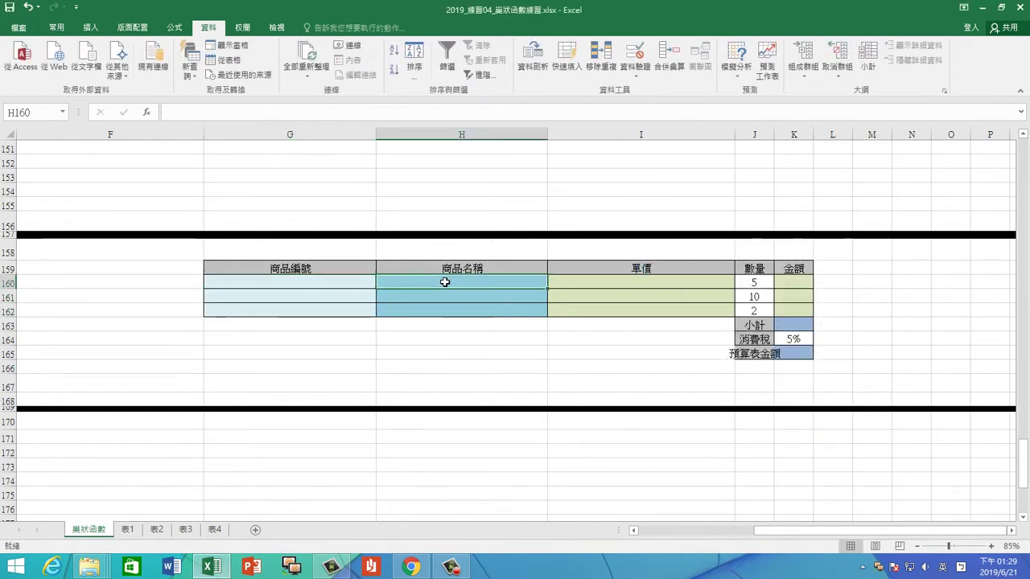
{"action": "left_click", "coordinate": [442, 283]}
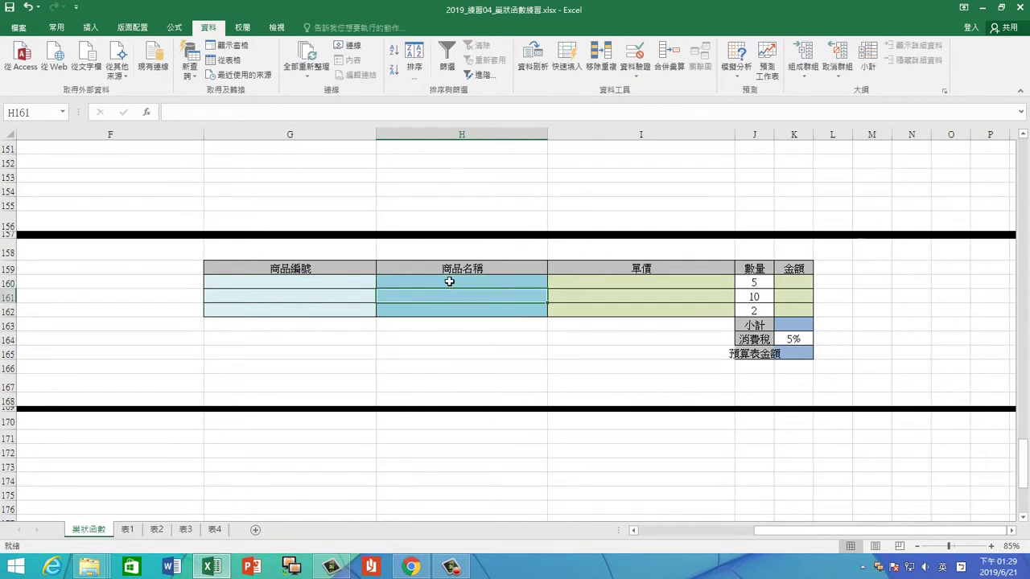
{"action": "left_click", "coordinate": [183, 30]}
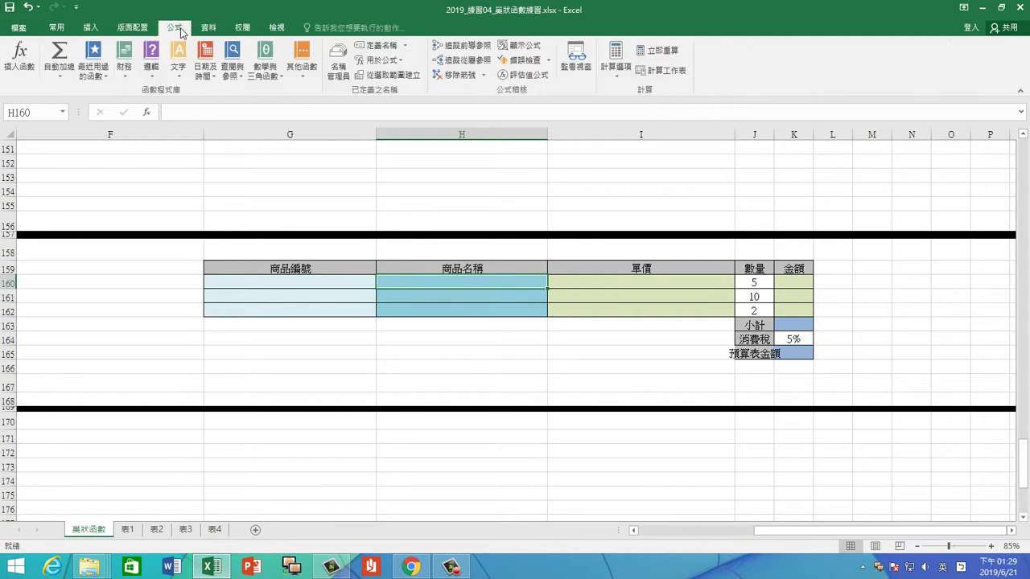
{"action": "left_click", "coordinate": [96, 77]}
{"action": "left_click", "coordinate": [133, 135]}
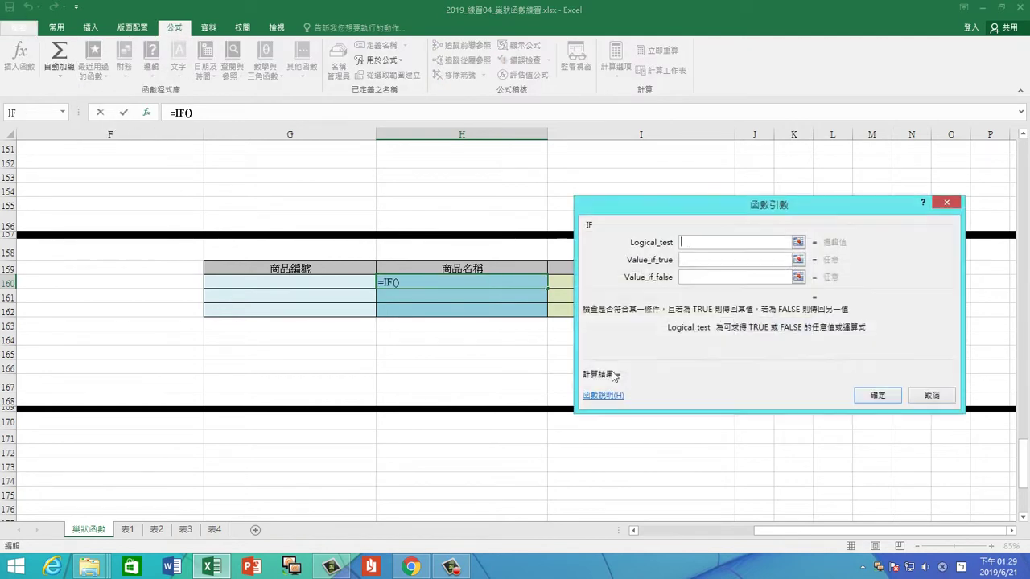
{"action": "left_click", "coordinate": [343, 286]}
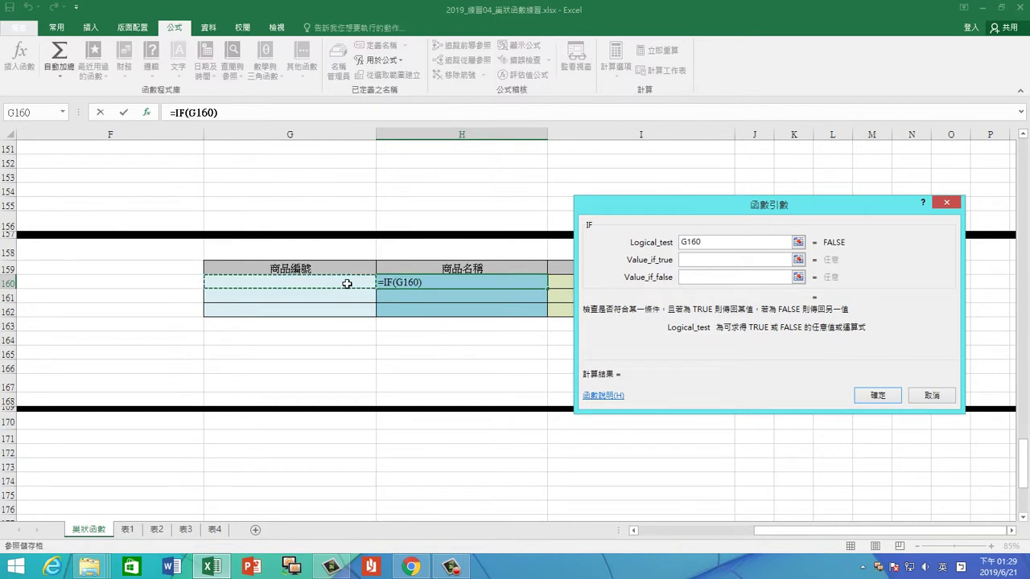
{"action": "type", "text": "=\""}
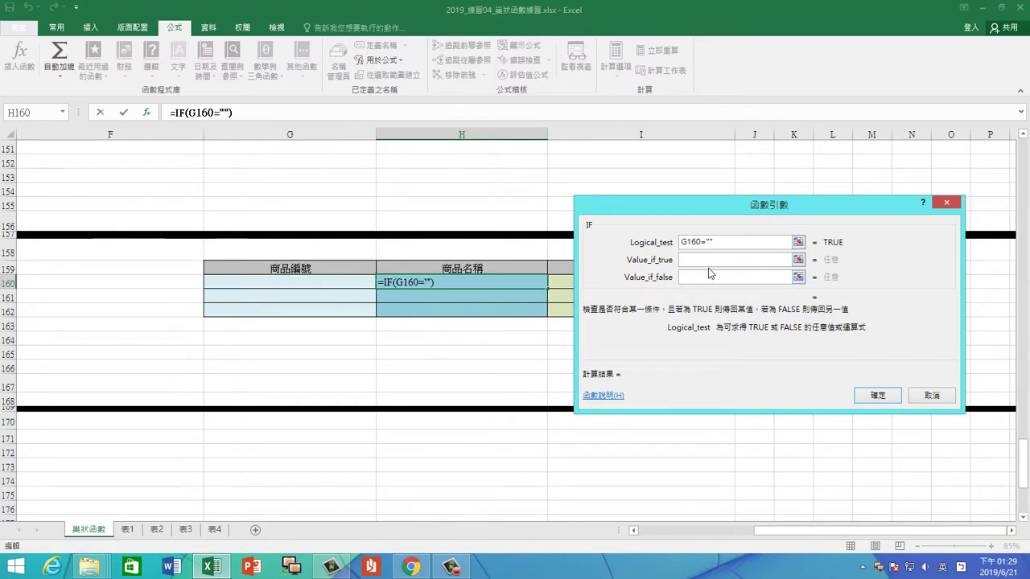
{"action": "left_click", "coordinate": [706, 262]}
{"action": "type", "text": "\"\""}
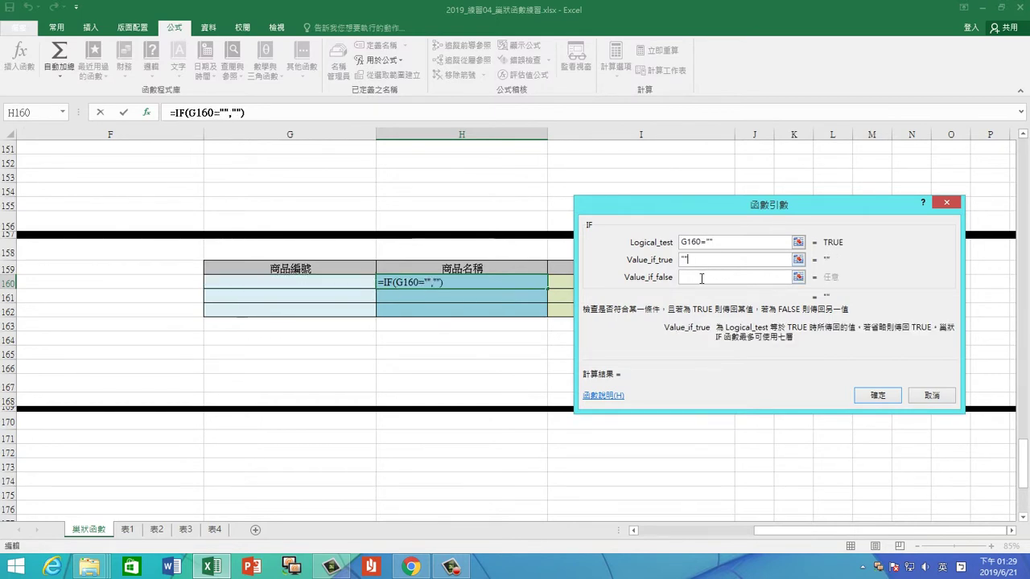
{"action": "left_click", "coordinate": [700, 277]}
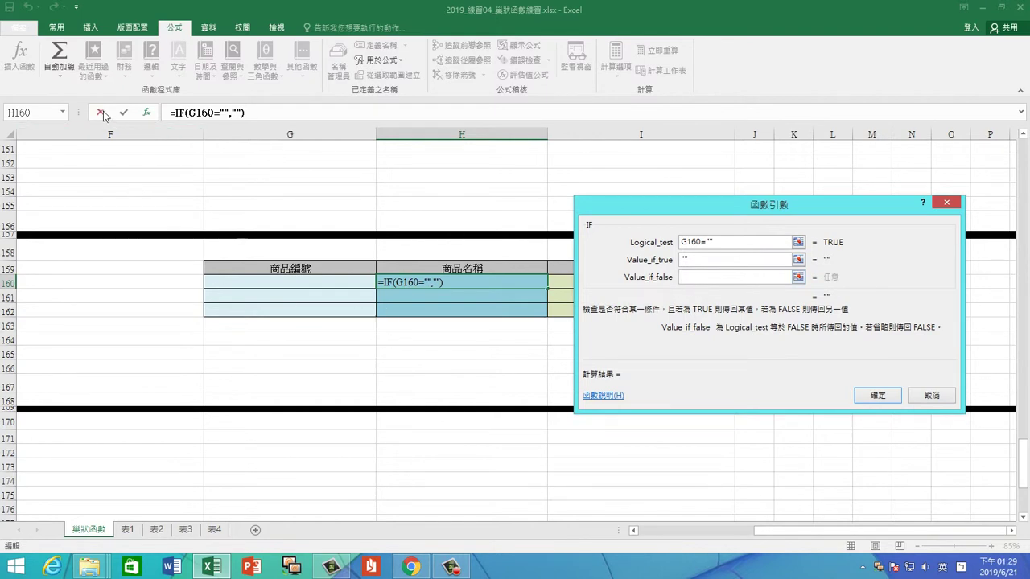
Step: Nest VLOOKUP(G160,pa,2,0) as the IF's false result and confirm the H160 formula
{"action": "left_click", "coordinate": [70, 114]}
{"action": "left_click", "coordinate": [32, 147]}
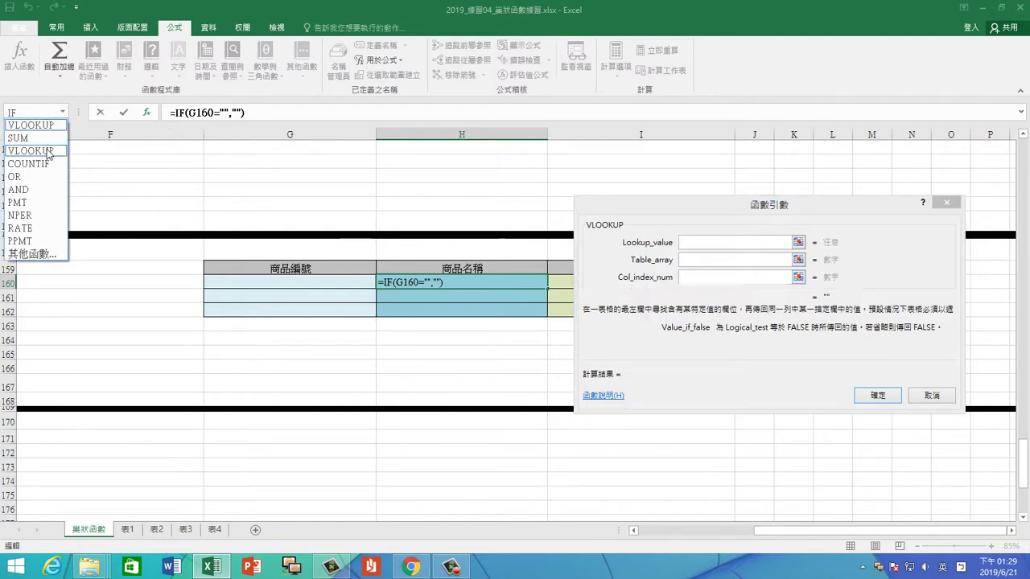
{"action": "left_click", "coordinate": [351, 285]}
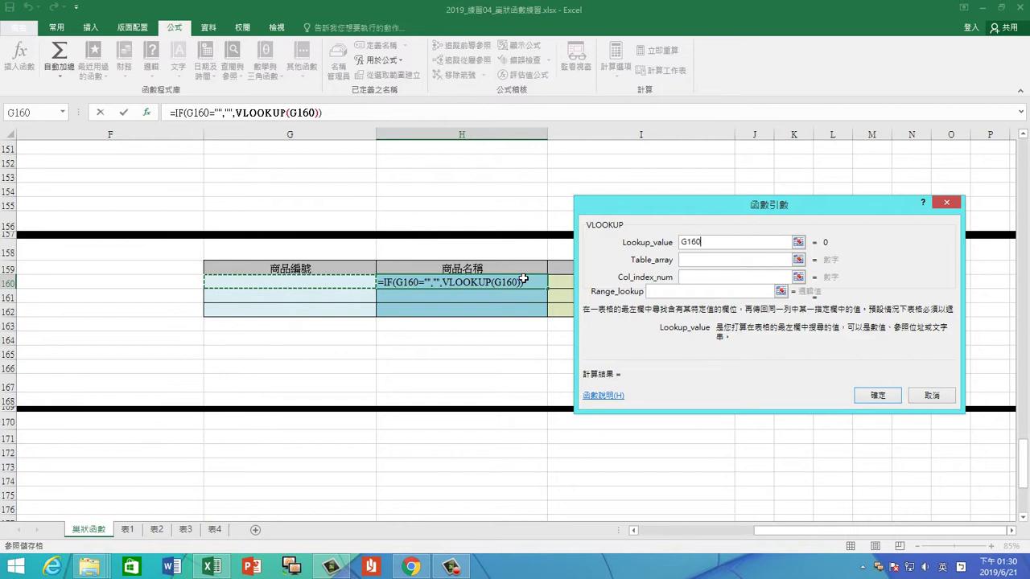
{"action": "left_click", "coordinate": [705, 260]}
{"action": "key", "text": "F3"}
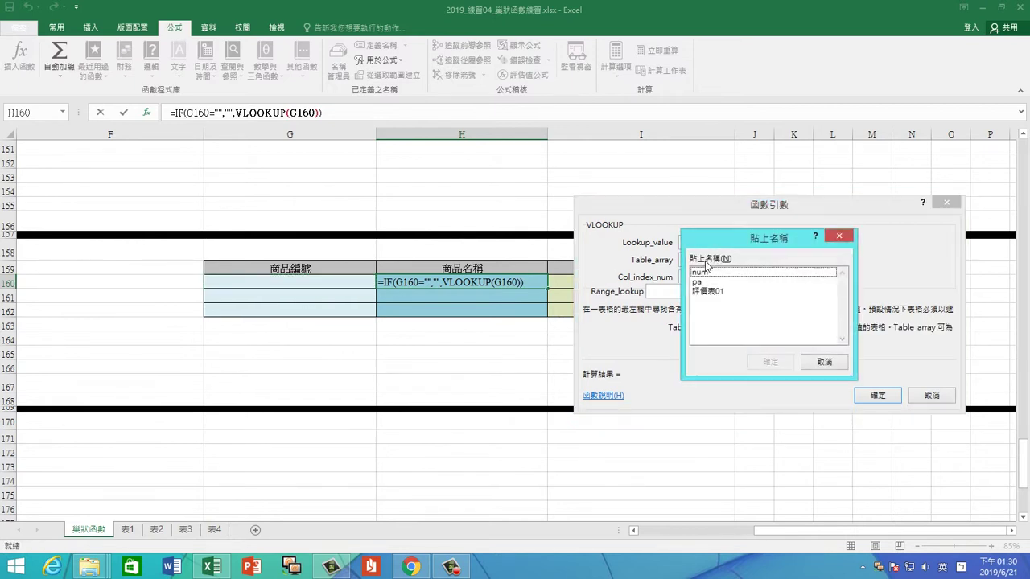
{"action": "left_click", "coordinate": [697, 282]}
{"action": "left_click", "coordinate": [770, 361]}
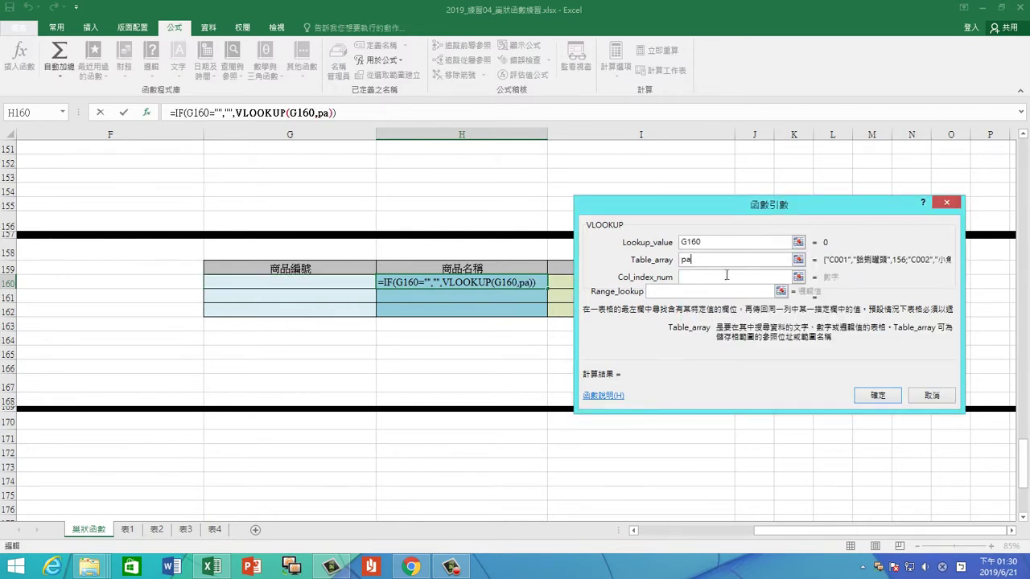
{"action": "left_click", "coordinate": [721, 276]}
{"action": "type", "text": "2"}
{"action": "key", "text": "Tab"}
{"action": "type", "text": "0"}
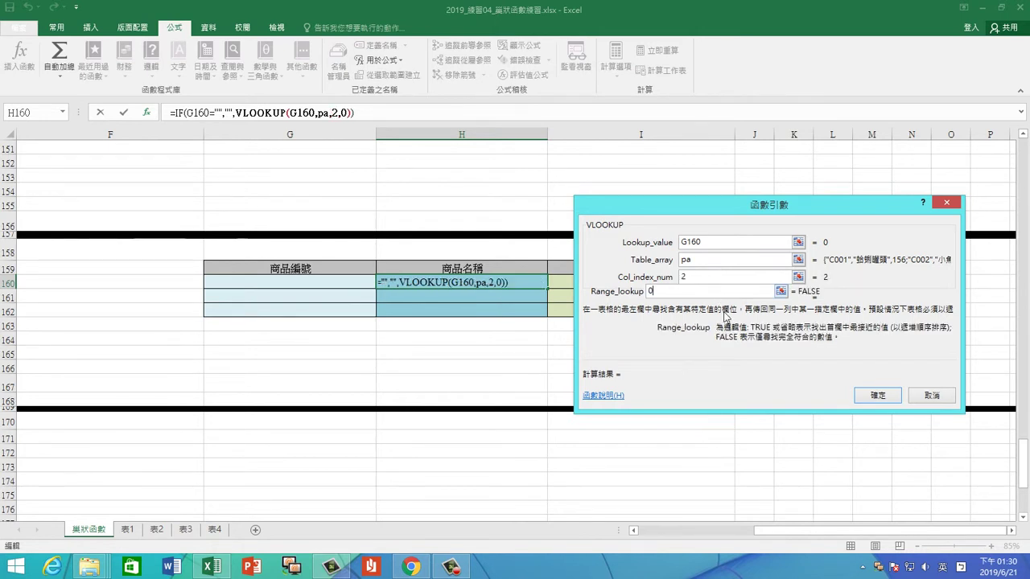
{"action": "left_click", "coordinate": [182, 112]}
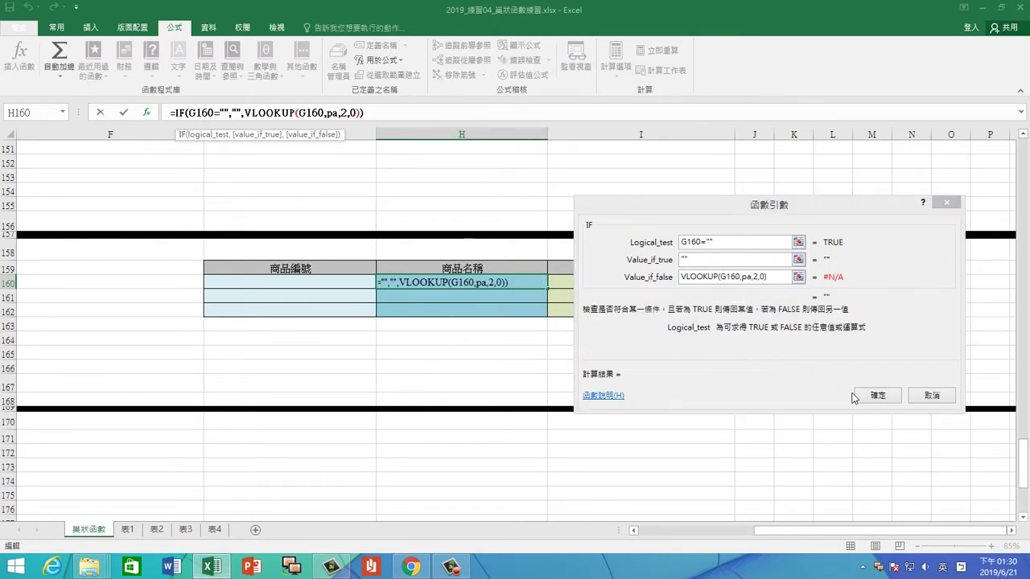
{"action": "left_click", "coordinate": [875, 402]}
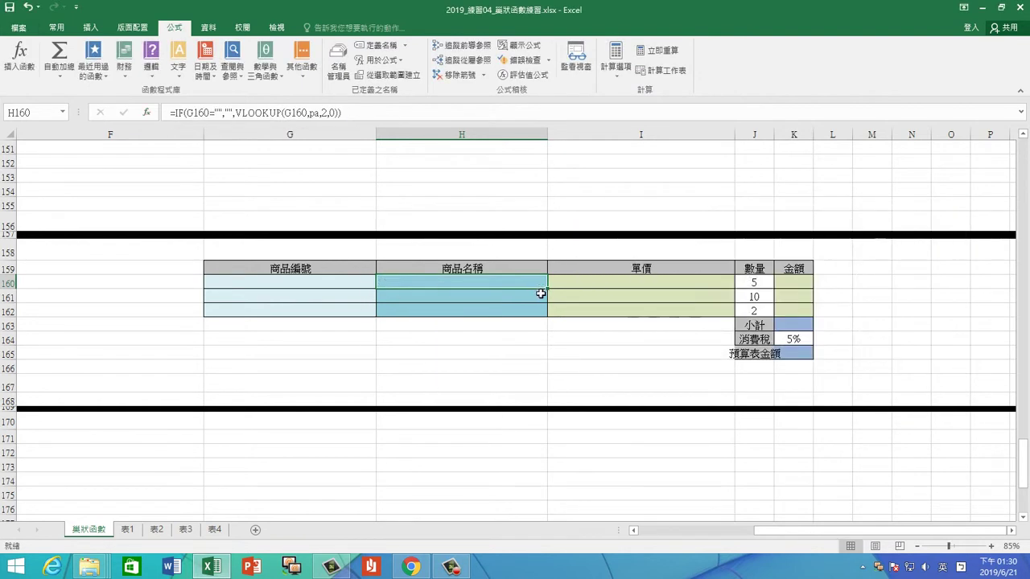
Step: Fill the name formula down to H162 and choose C004 in G160's drop-down
{"action": "left_click_drag", "start_coordinate": [548, 290], "coordinate": [548, 313]}
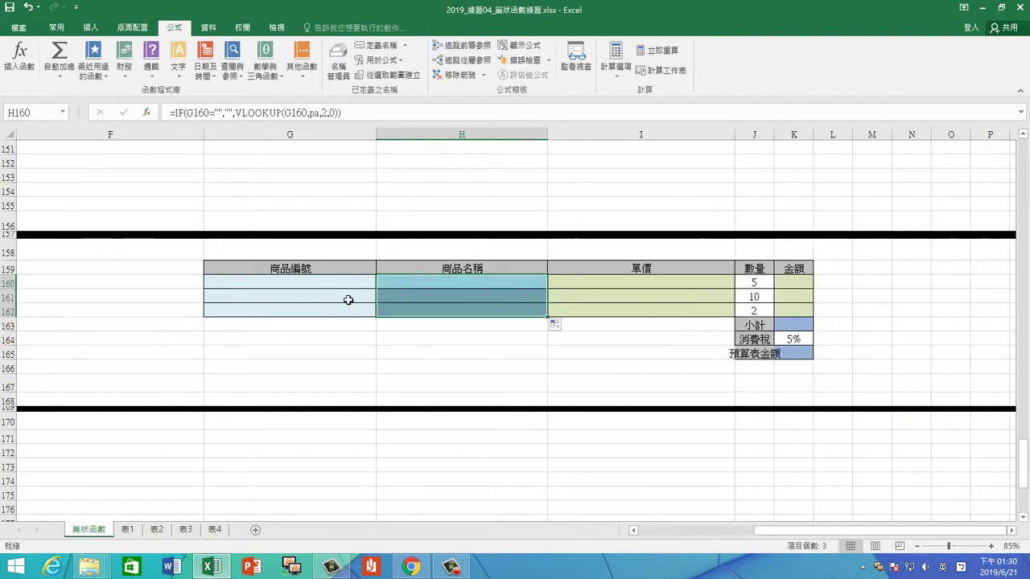
{"action": "left_click", "coordinate": [341, 285]}
{"action": "left_click", "coordinate": [383, 282]}
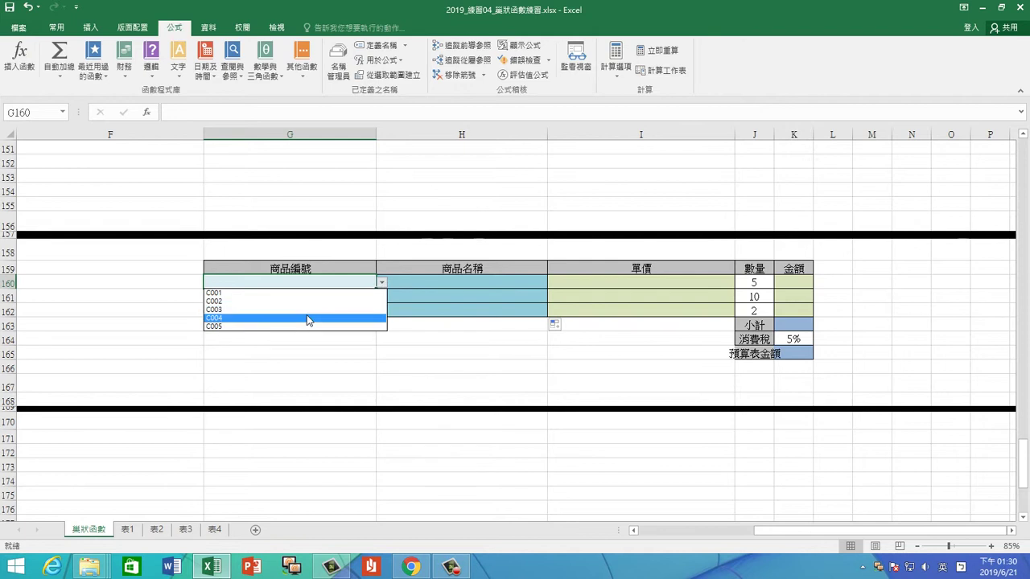
{"action": "left_click", "coordinate": [306, 314]}
Step: Pick code C001 in G161 and C005 in G162 from their drop-downs
{"action": "left_click", "coordinate": [320, 298]}
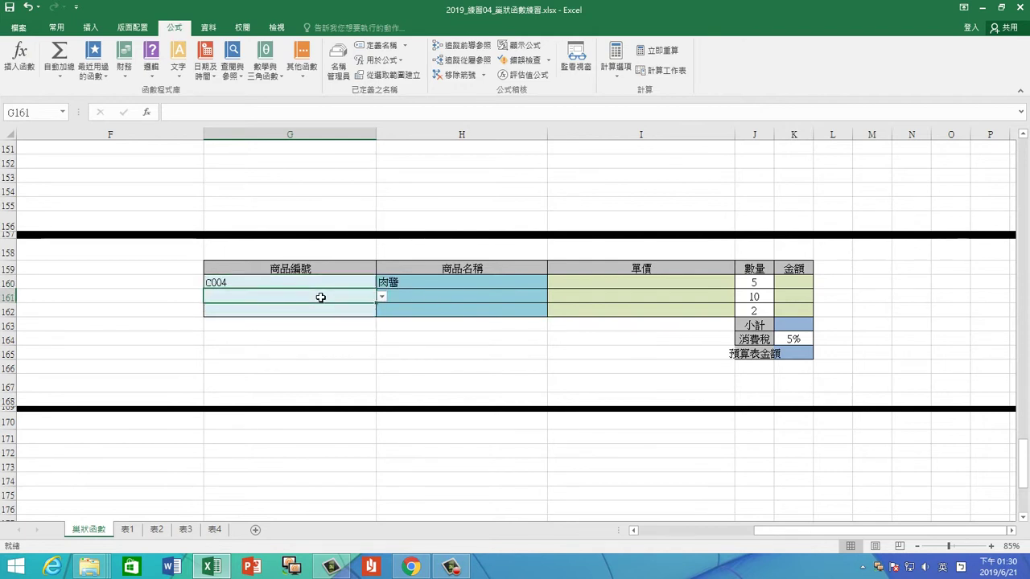
{"action": "left_click_drag", "start_coordinate": [371, 285], "coordinate": [379, 295]}
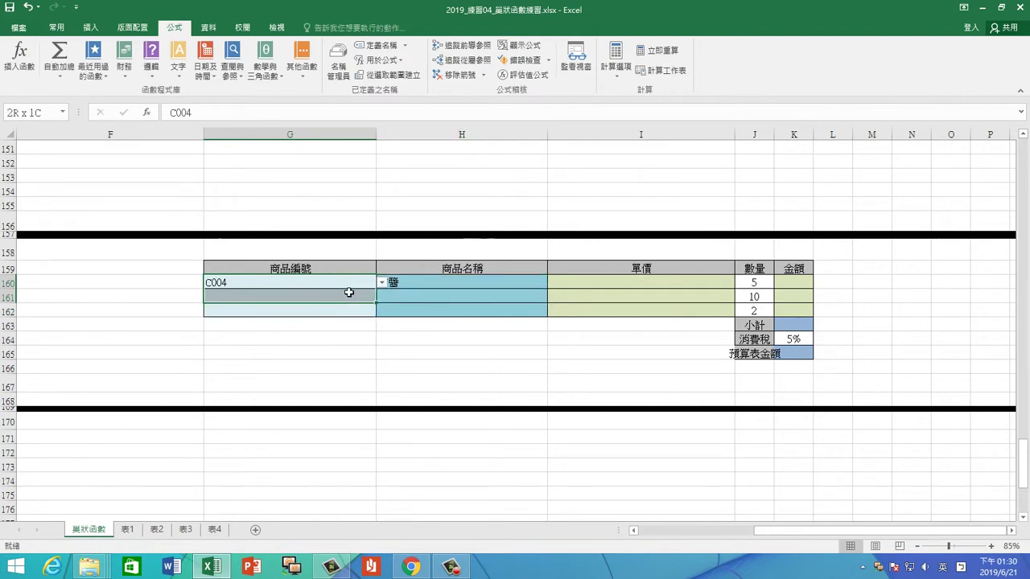
{"action": "left_click_drag", "start_coordinate": [379, 296], "coordinate": [351, 295]}
{"action": "left_click", "coordinate": [371, 300]}
{"action": "left_click", "coordinate": [381, 297]}
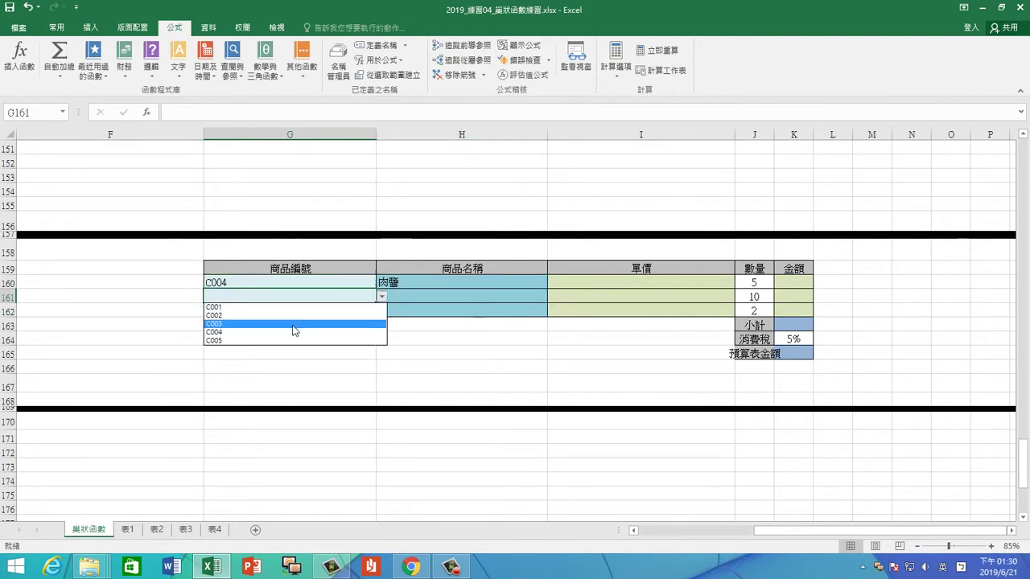
{"action": "left_click", "coordinate": [295, 310]}
{"action": "left_click", "coordinate": [354, 308]}
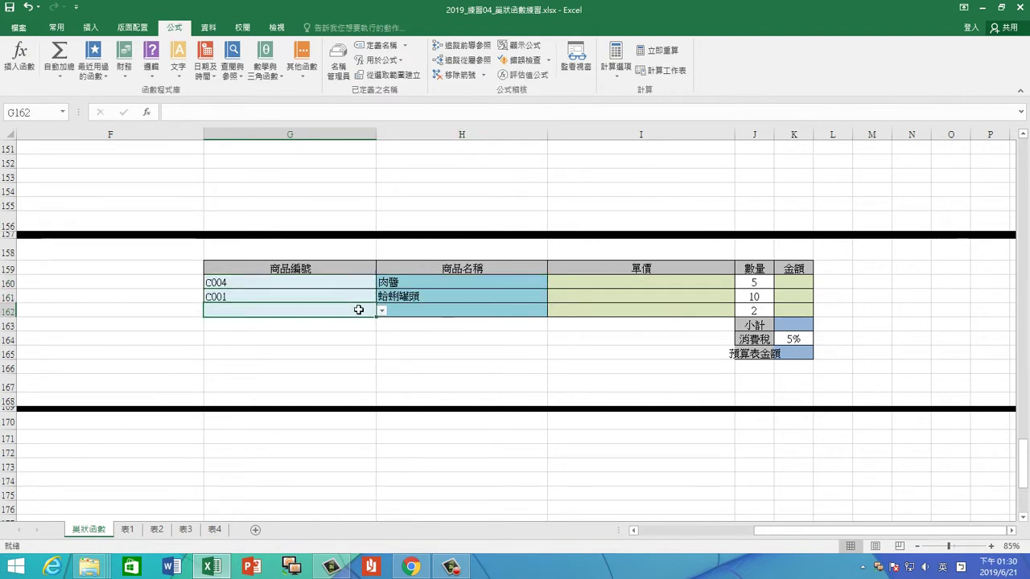
{"action": "left_click", "coordinate": [381, 310]}
{"action": "left_click", "coordinate": [274, 356]}
Step: Clear the codes in G160:G162 and begin a recently used function in unit-price cell I160
{"action": "left_click", "coordinate": [486, 369]}
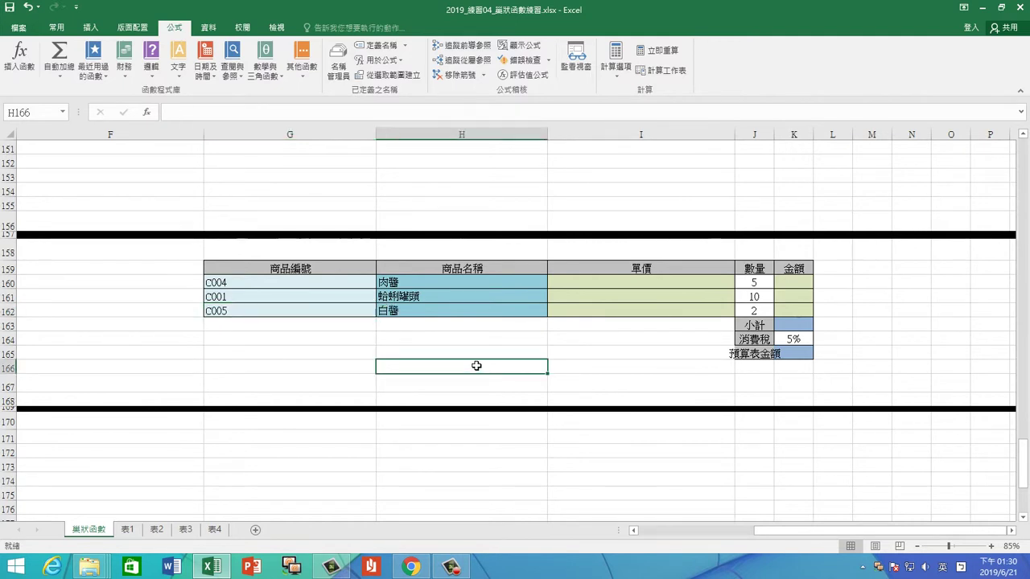
{"action": "left_click_drag", "start_coordinate": [287, 285], "coordinate": [288, 309]}
{"action": "key", "text": "Delete"}
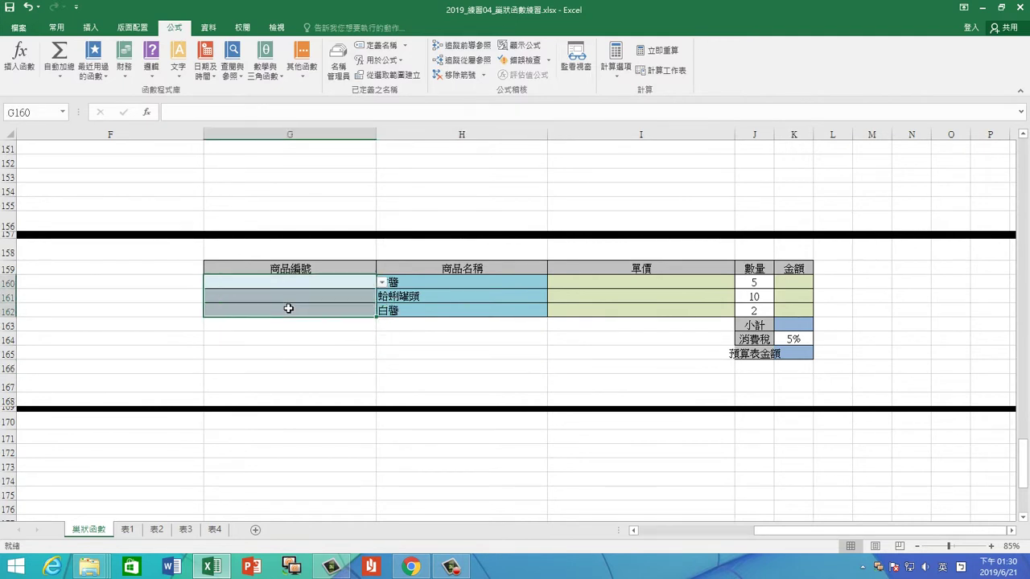
{"action": "left_click", "coordinate": [630, 282]}
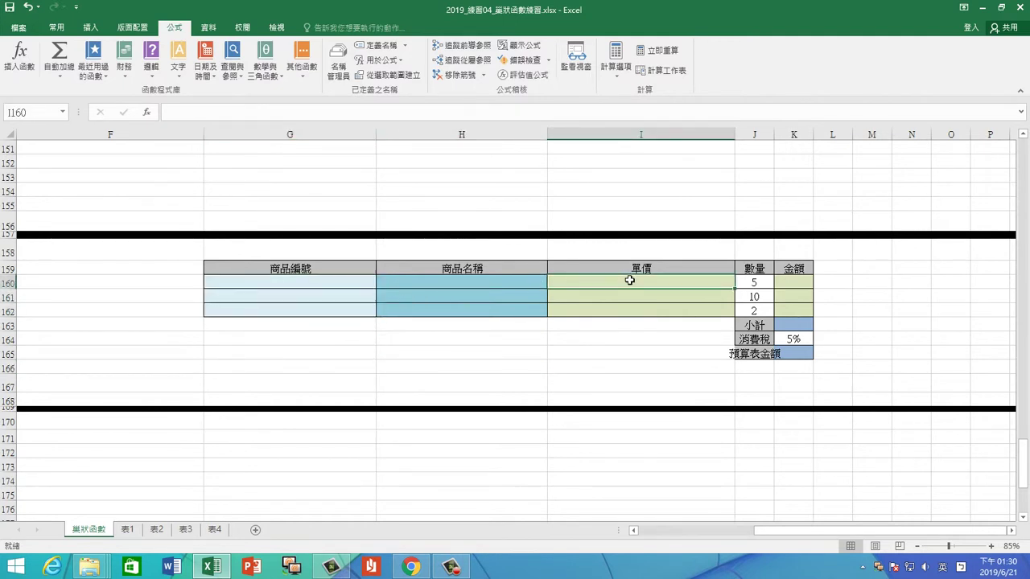
{"action": "left_click", "coordinate": [534, 284]}
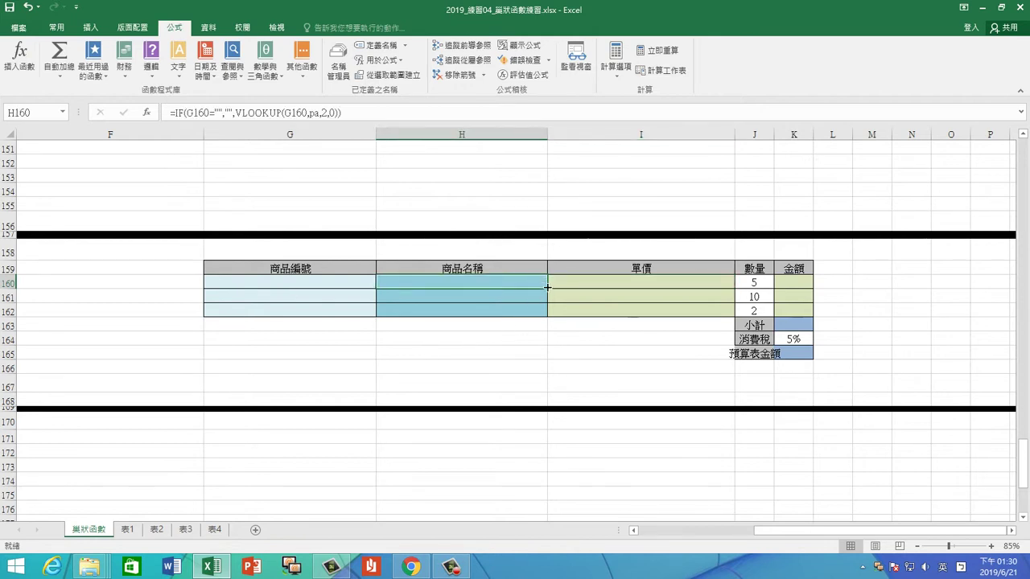
{"action": "left_click", "coordinate": [584, 285]}
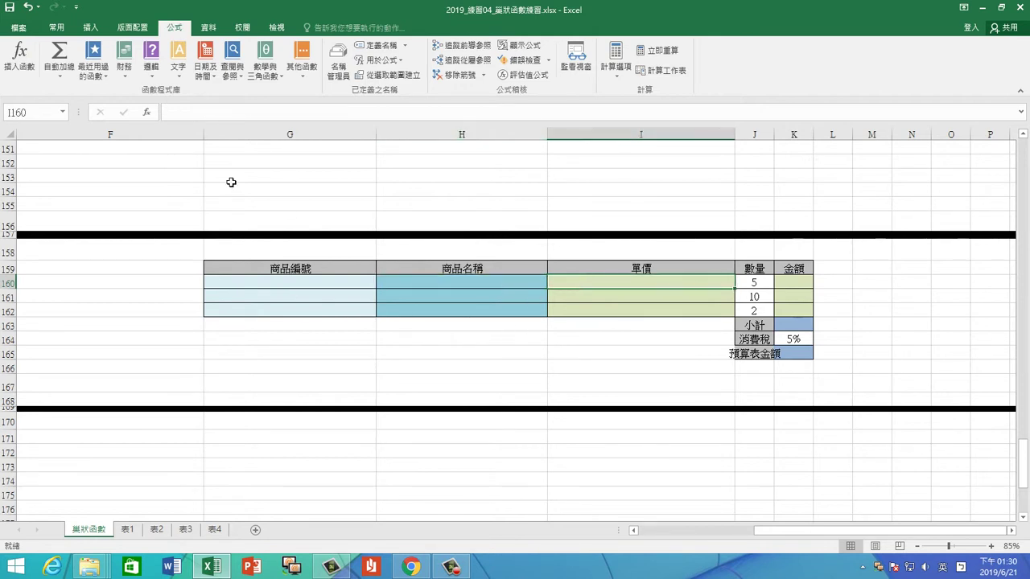
{"action": "left_click", "coordinate": [94, 68]}
Step: Start an IF formula in I160 that returns blank when G160 is empty
{"action": "left_click", "coordinate": [101, 106]}
{"action": "left_click", "coordinate": [361, 285]}
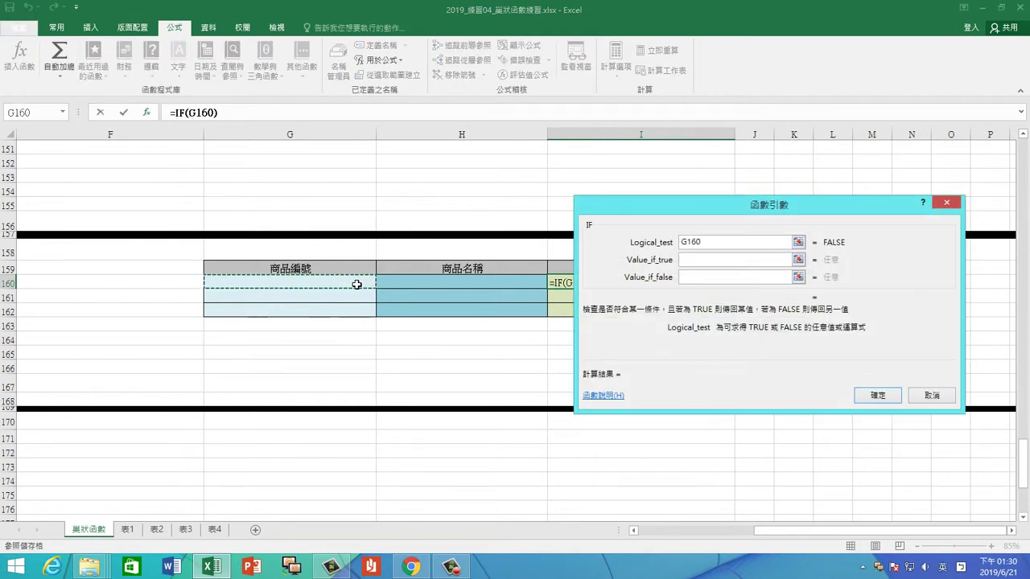
{"action": "type", "text": "=\"\""}
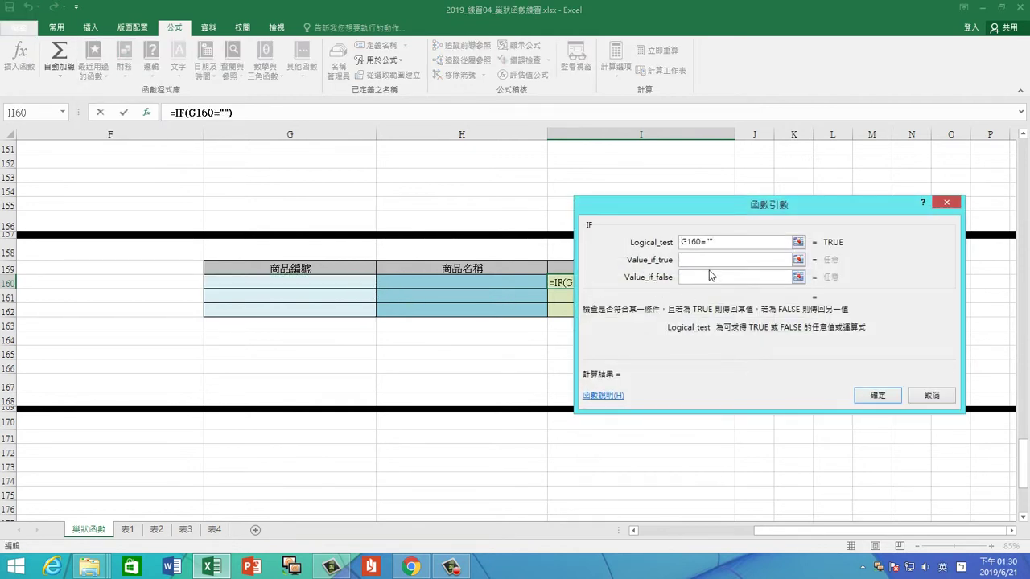
{"action": "left_click", "coordinate": [709, 262]}
{"action": "type", "text": "\"\""}
{"action": "left_click", "coordinate": [711, 277]}
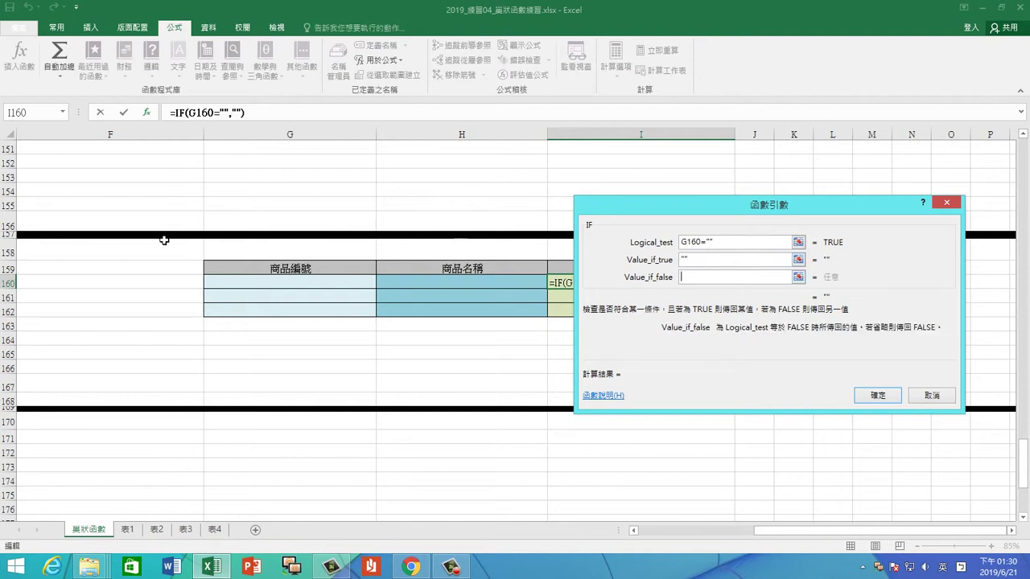
Step: Nest VLOOKUP(G160,pa,2,0) as the false result and fill the formula down to I162
{"action": "left_click", "coordinate": [64, 113]}
{"action": "left_click", "coordinate": [34, 132]}
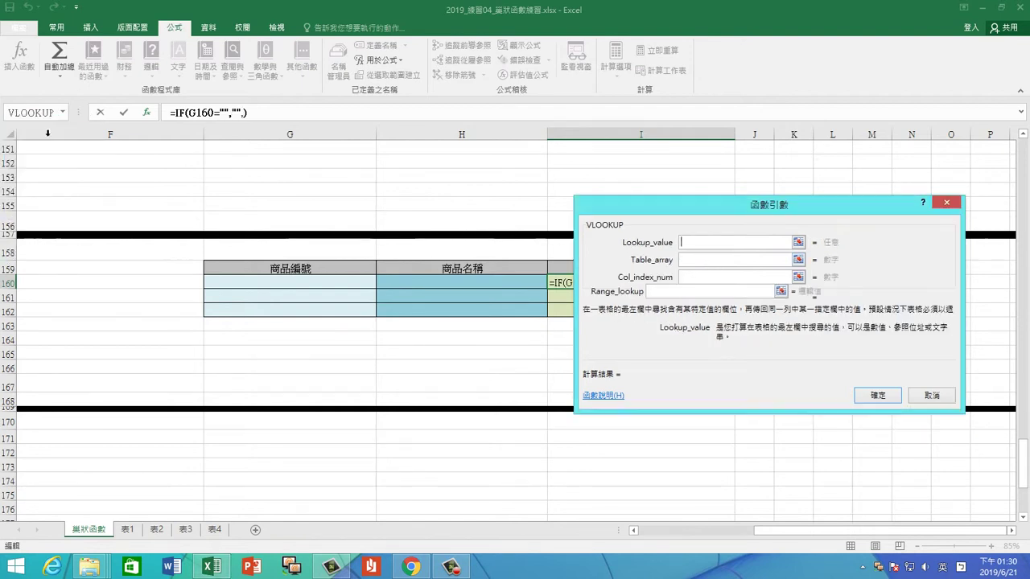
{"action": "left_click", "coordinate": [365, 284]}
{"action": "left_click", "coordinate": [692, 260]}
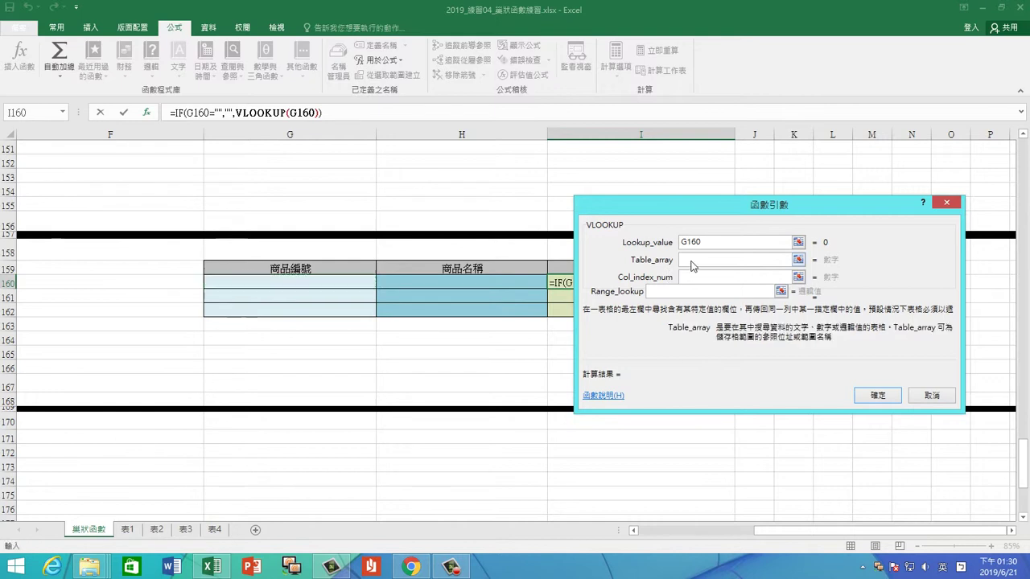
{"action": "key", "text": "F3"}
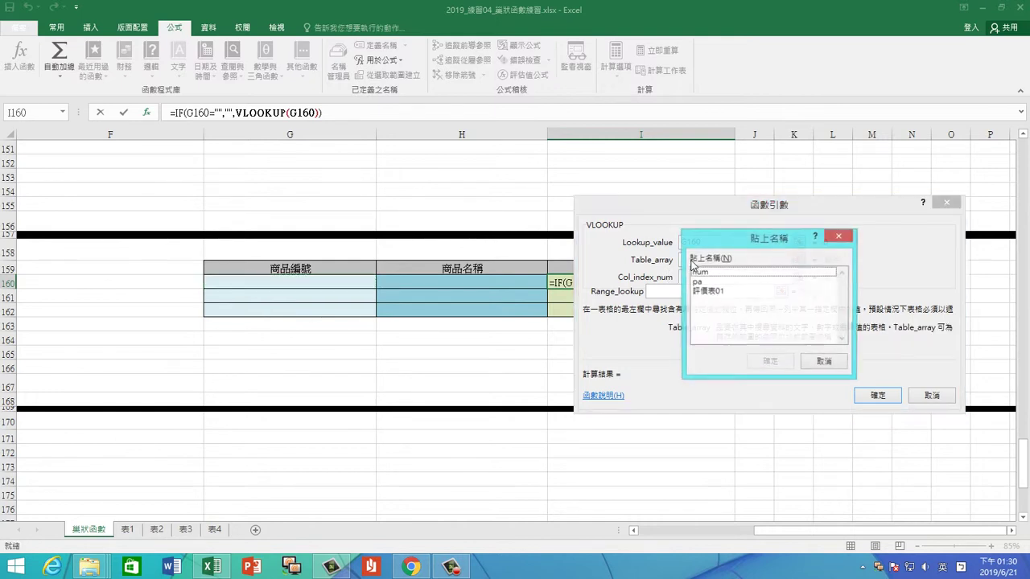
{"action": "left_click", "coordinate": [707, 280]}
{"action": "left_click", "coordinate": [772, 364]}
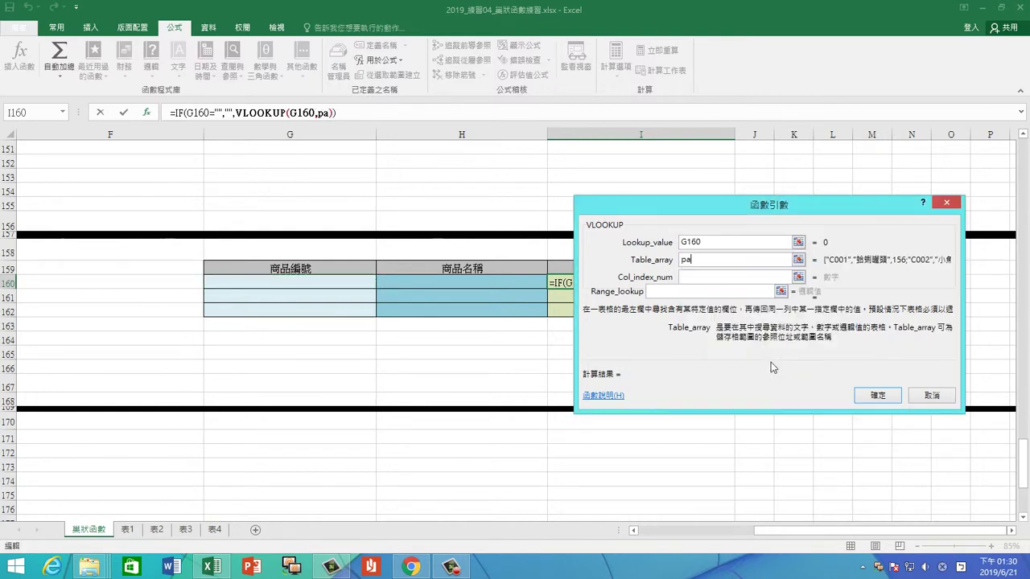
{"action": "left_click", "coordinate": [745, 281]}
{"action": "type", "text": "2"}
{"action": "key", "text": "Tab"}
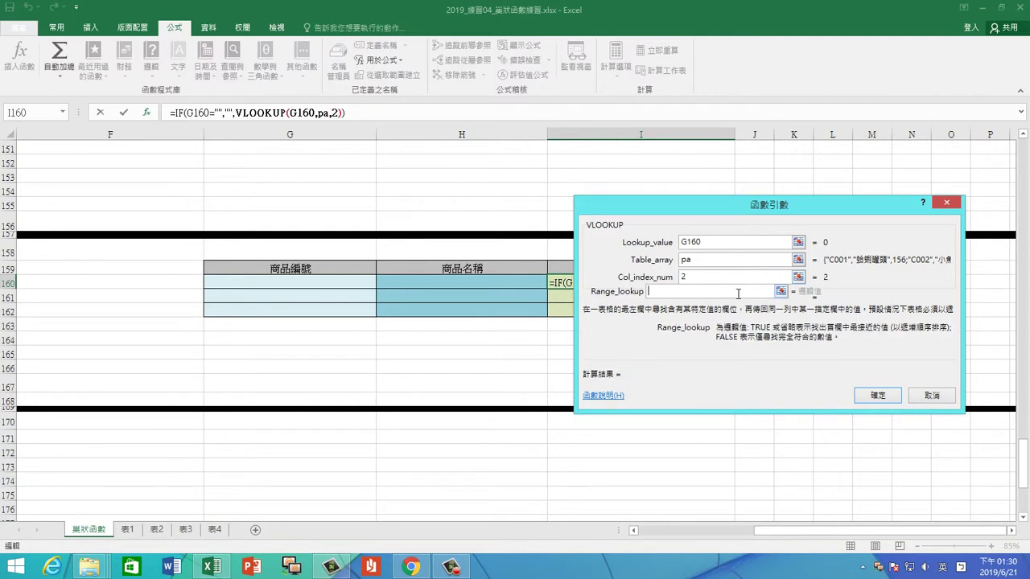
{"action": "type", "text": ",0"}
{"action": "left_click", "coordinate": [877, 395]}
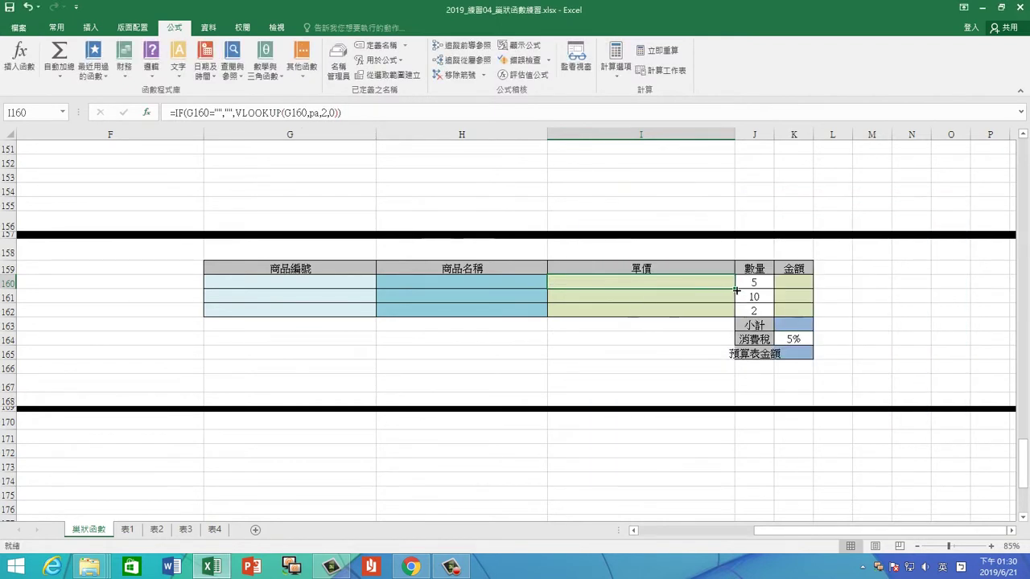
{"action": "left_click_drag", "start_coordinate": [736, 290], "coordinate": [737, 317]}
Step: Widen the 金額 column K so amounts fit
{"action": "left_click", "coordinate": [681, 285]}
{"action": "left_click", "coordinate": [798, 280]}
{"action": "left_click_drag", "start_coordinate": [813, 134], "coordinate": [842, 134]}
{"action": "left_click", "coordinate": [720, 281]}
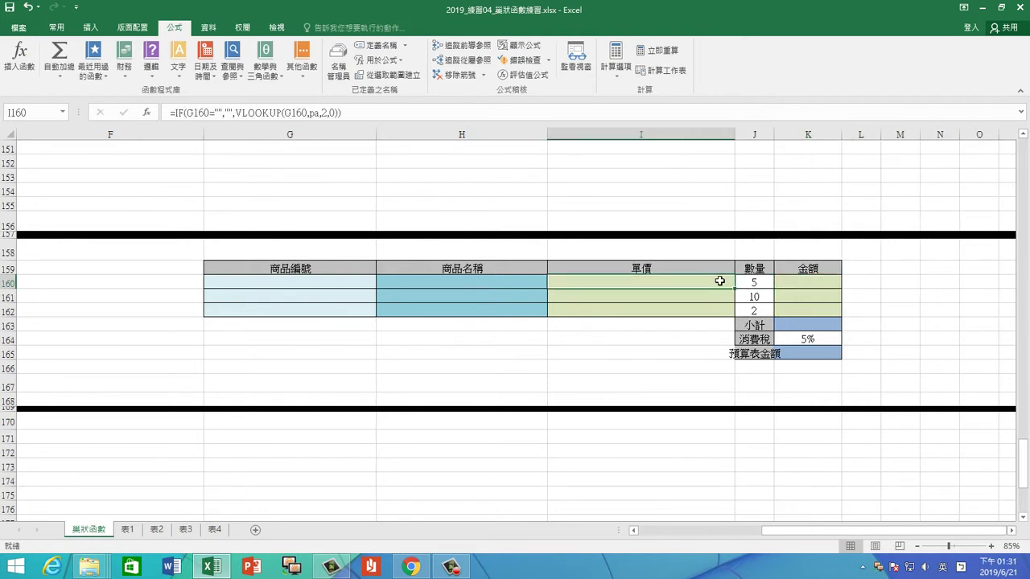
{"action": "left_click", "coordinate": [807, 283]}
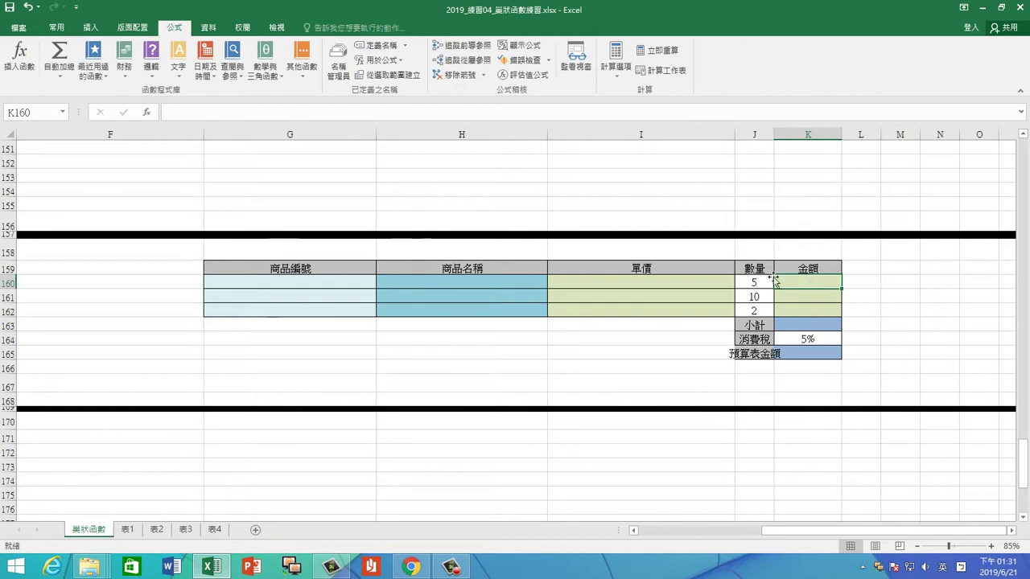
Step: Enter =IF(I160="","",I160*J160) in K160 to calculate the amount
{"action": "left_click", "coordinate": [93, 60]}
{"action": "left_click", "coordinate": [96, 105]}
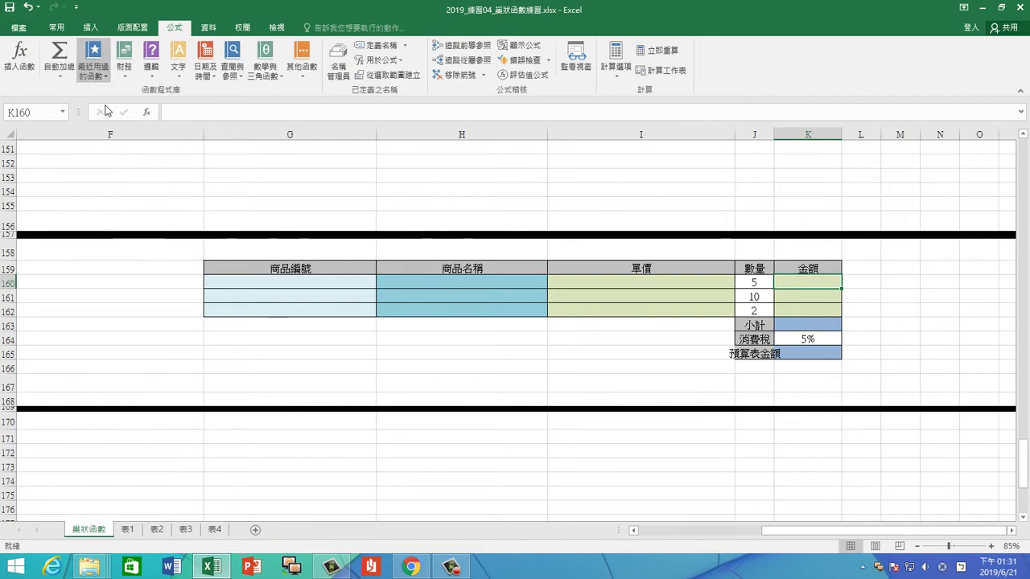
{"action": "left_click_drag", "start_coordinate": [716, 219], "coordinate": [705, 381]}
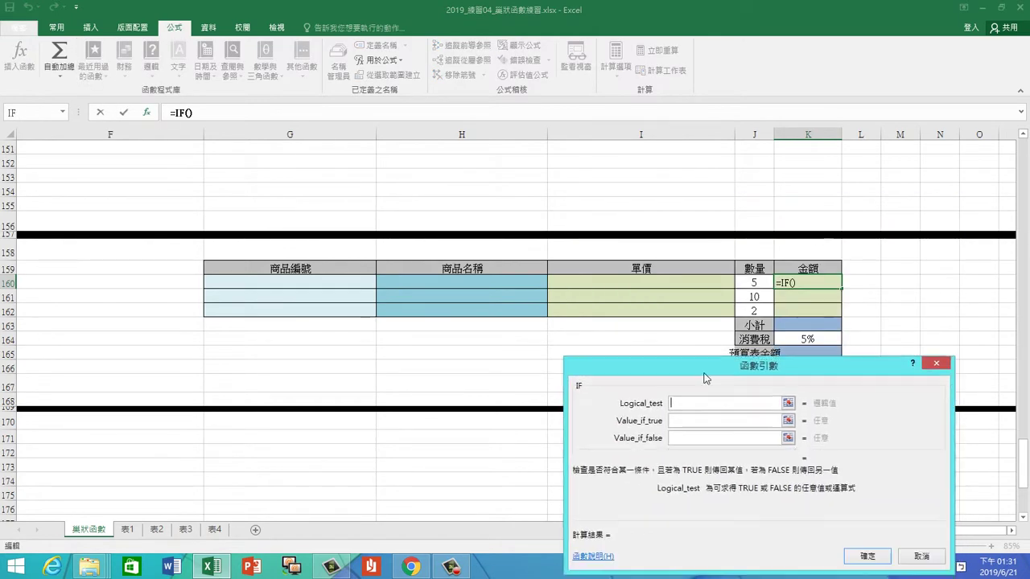
{"action": "left_click", "coordinate": [685, 283]}
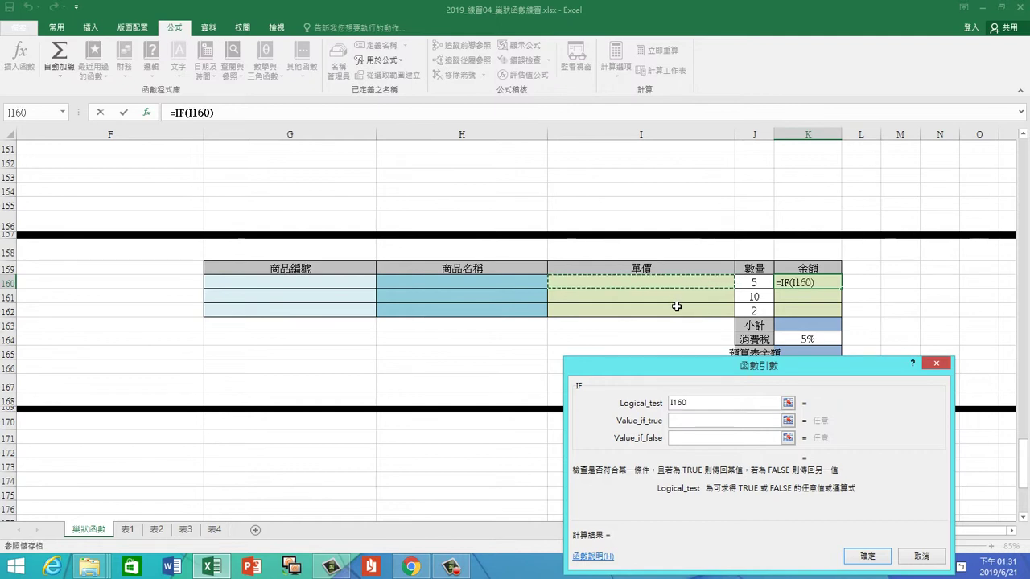
{"action": "type", "text": "="}
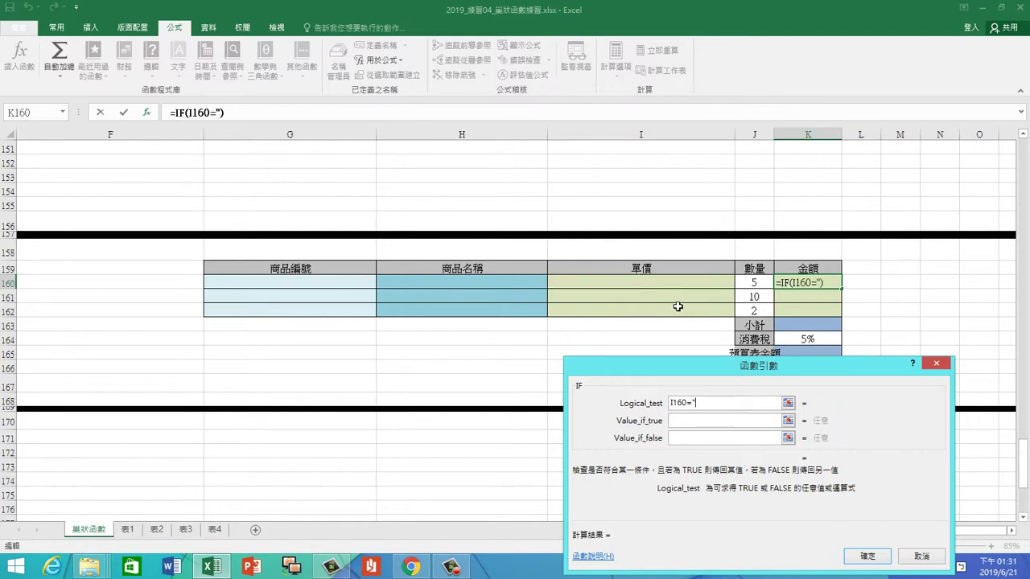
{"action": "type", "text": "\""}
{"action": "left_click", "coordinate": [707, 422]}
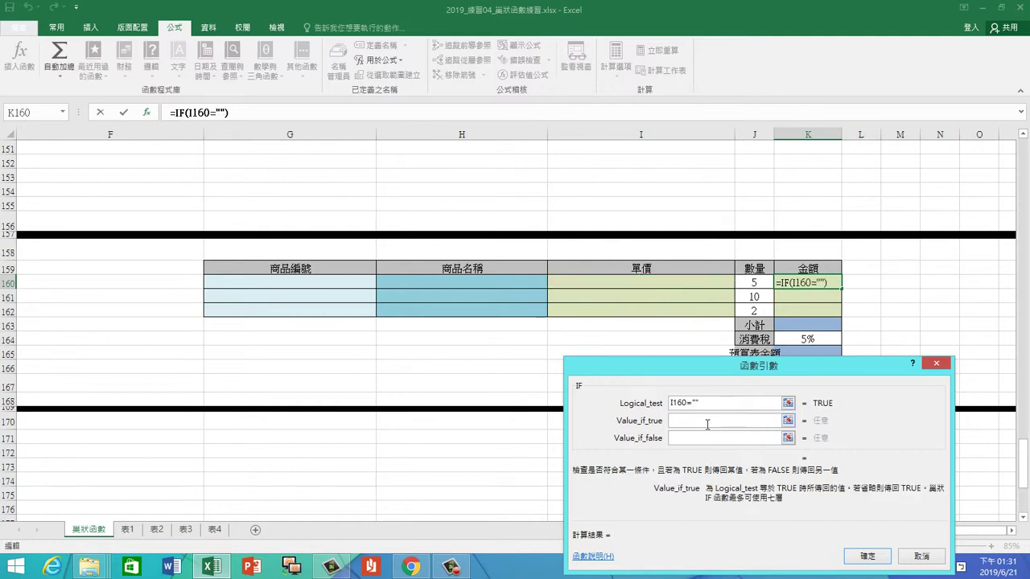
{"action": "type", "text": "\"\""}
{"action": "left_click", "coordinate": [704, 437]}
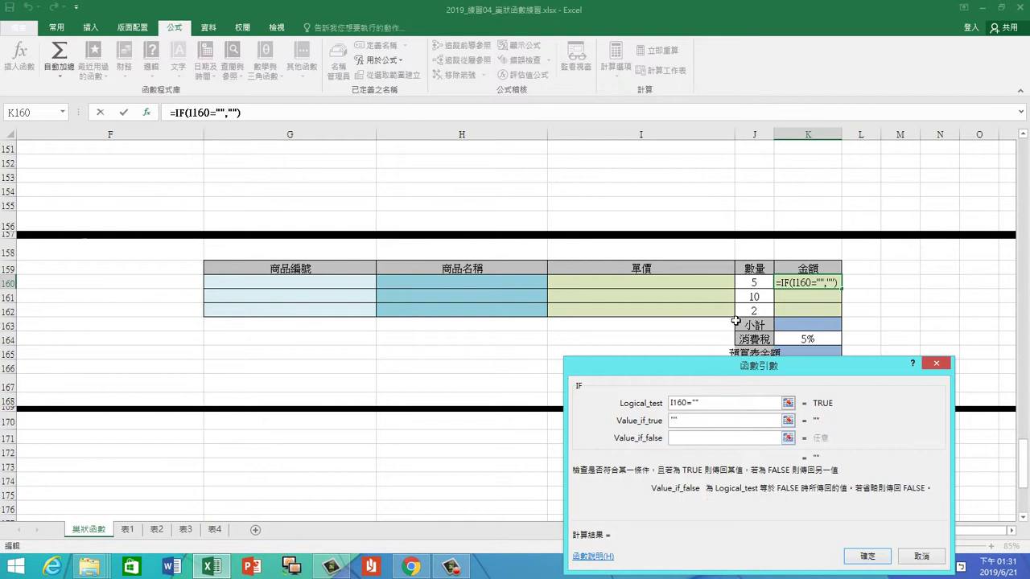
{"action": "left_click", "coordinate": [718, 288]}
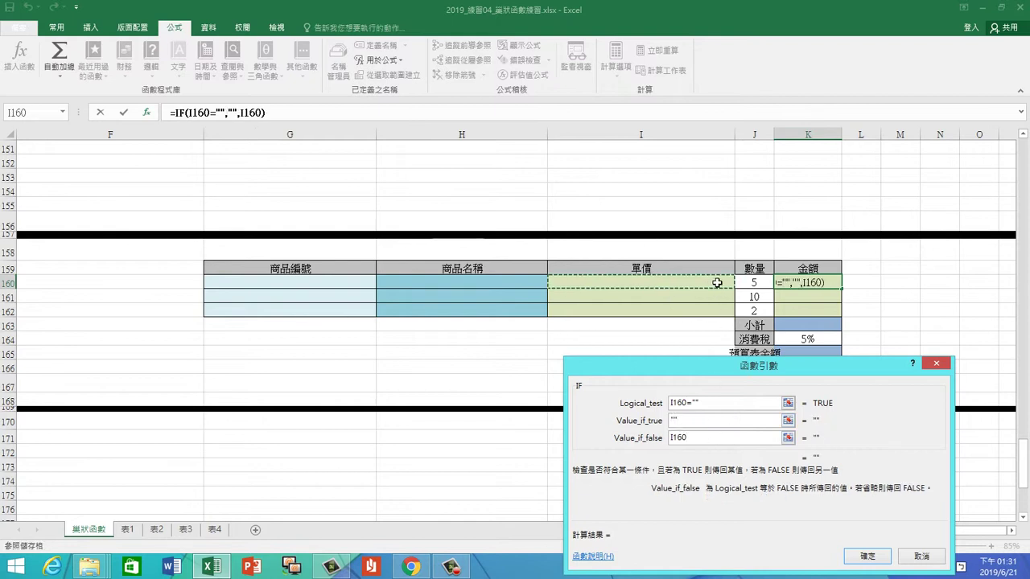
{"action": "type", "text": "*"}
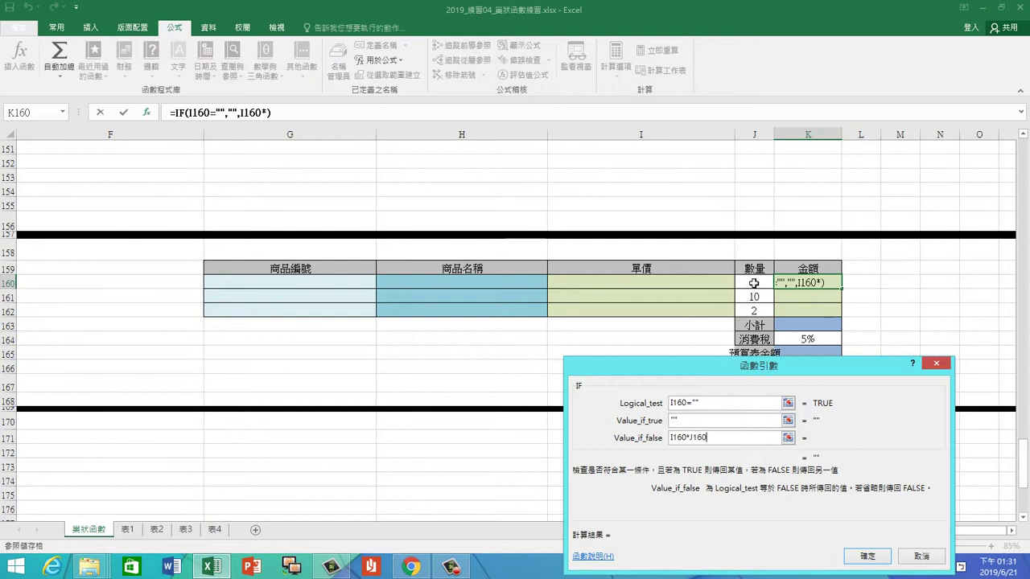
{"action": "left_click", "coordinate": [751, 283]}
{"action": "key", "text": "Return"}
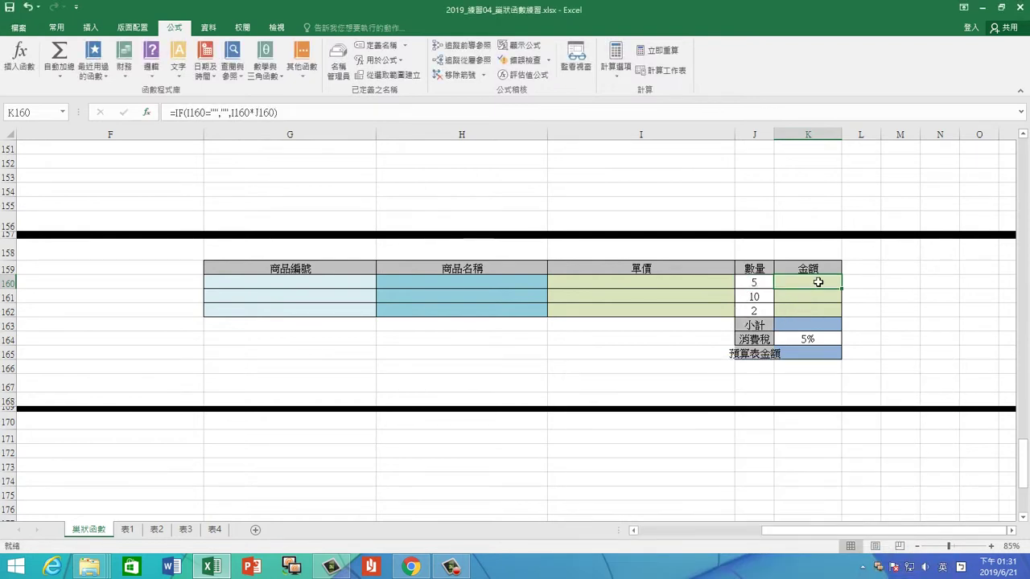
Step: Choose code C004 in G160 to test the lookup formulas
{"action": "left_click", "coordinate": [366, 279]}
{"action": "left_click", "coordinate": [381, 283]}
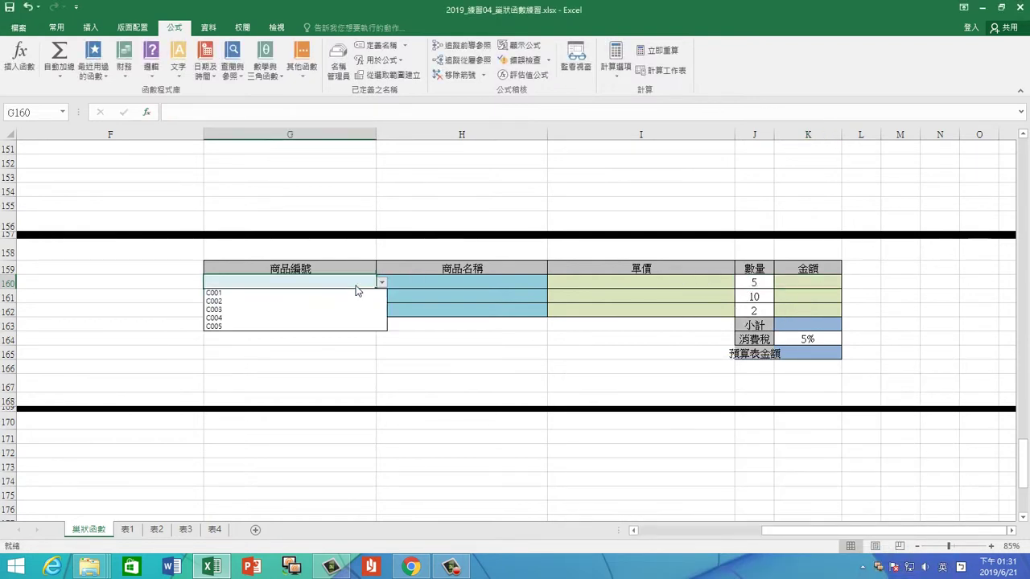
{"action": "left_click", "coordinate": [311, 321]}
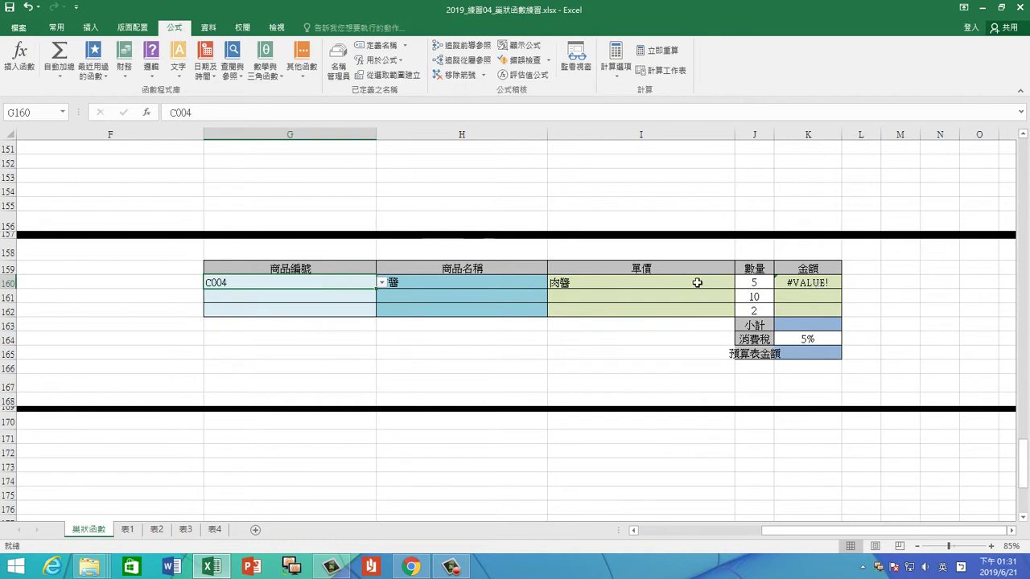
{"action": "left_click", "coordinate": [693, 283]}
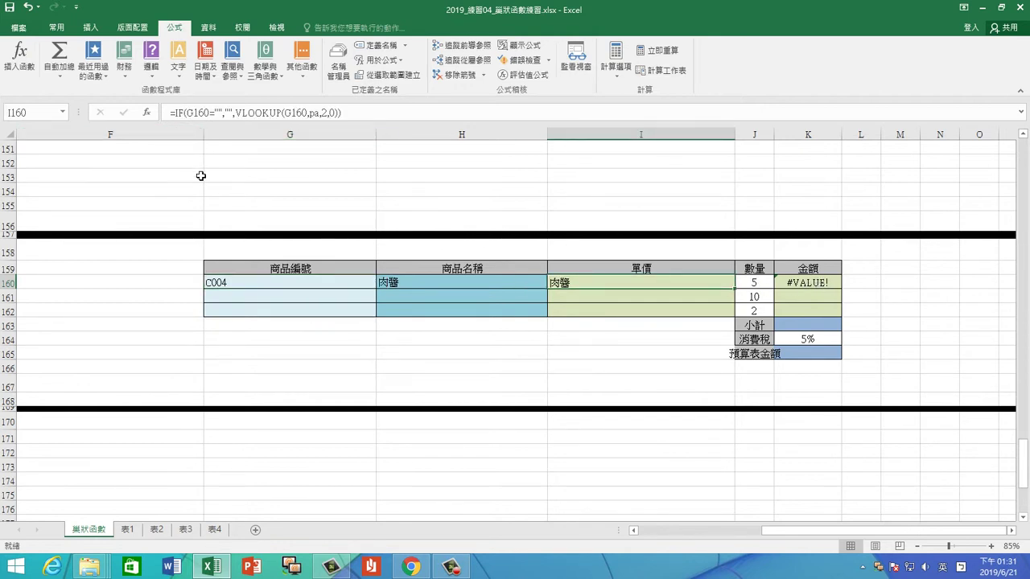
Step: After checking the 表2 product table, change I160's VLOOKUP column index from 2 to 3
{"action": "left_click", "coordinate": [156, 530]}
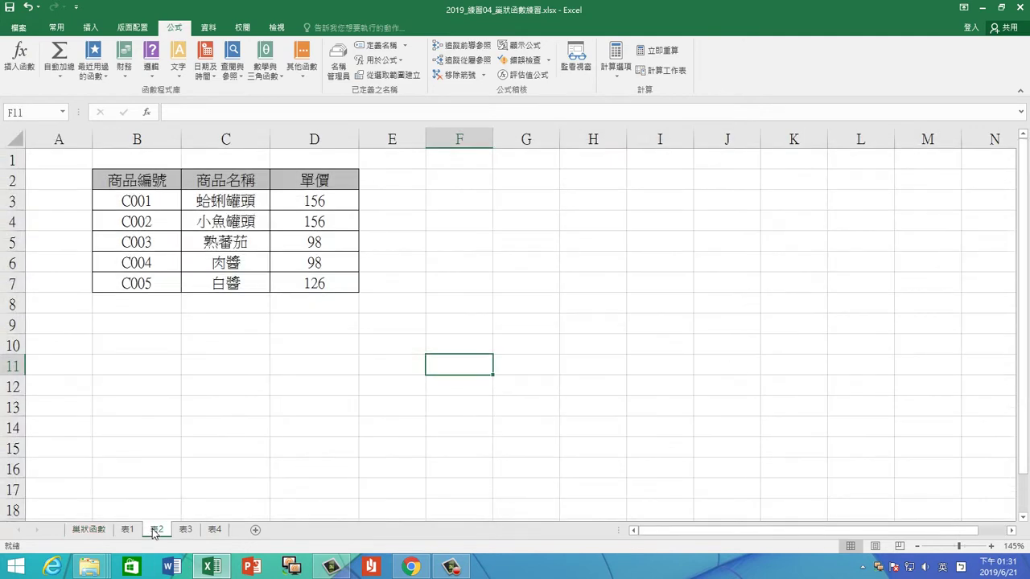
{"action": "left_click", "coordinate": [89, 529]}
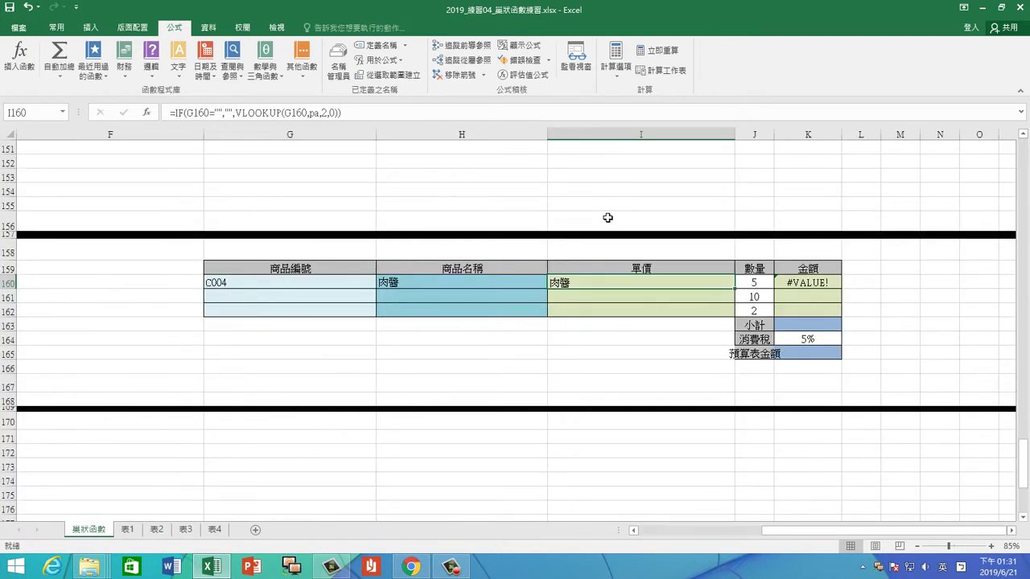
{"action": "left_click", "coordinate": [323, 113]}
{"action": "left_click", "coordinate": [325, 112]}
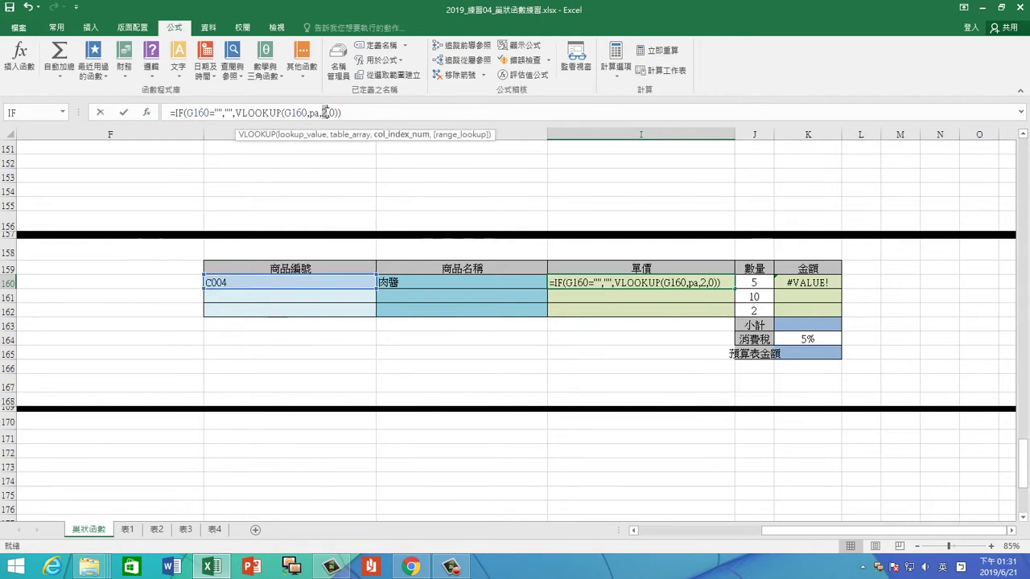
{"action": "type", "text": "3"}
{"action": "key", "text": "Return"}
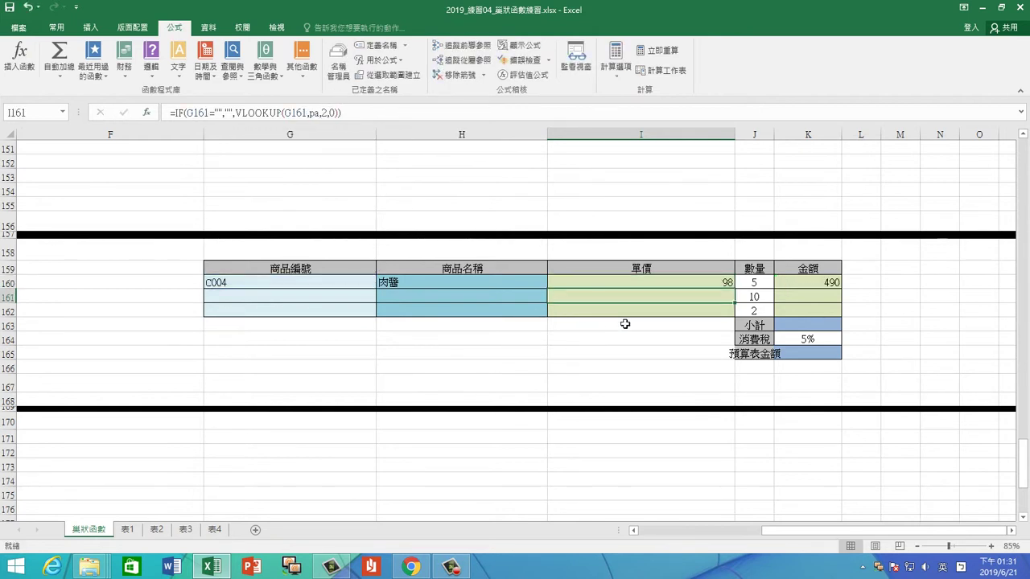
Step: Fill the price formula down to I162 and choose codes C005 and C003 in G161 and G162
{"action": "left_click", "coordinate": [726, 285]}
{"action": "left_click_drag", "start_coordinate": [734, 288], "coordinate": [737, 312]}
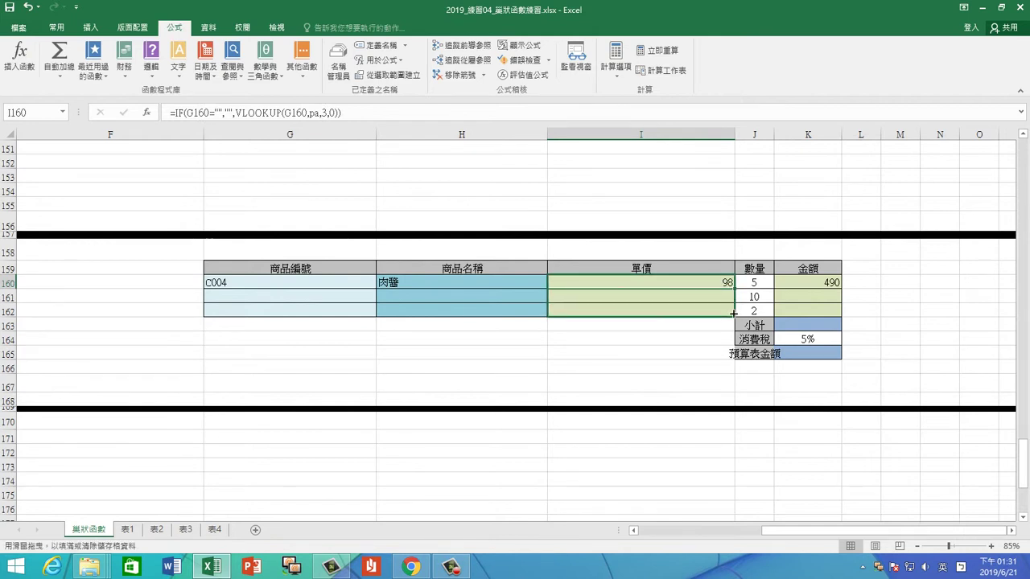
{"action": "left_click", "coordinate": [339, 300]}
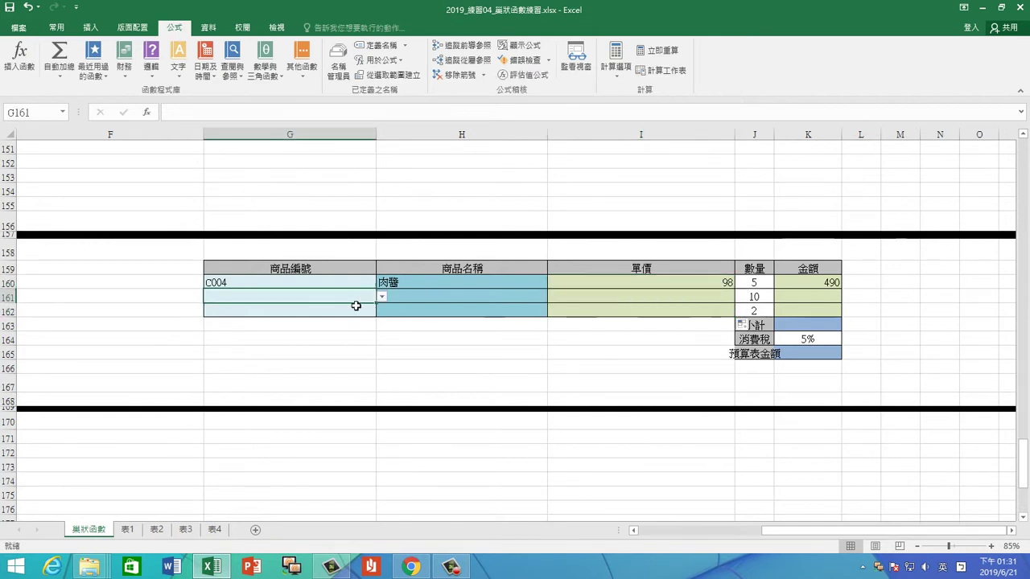
{"action": "left_click", "coordinate": [382, 297]}
{"action": "left_click", "coordinate": [306, 341]}
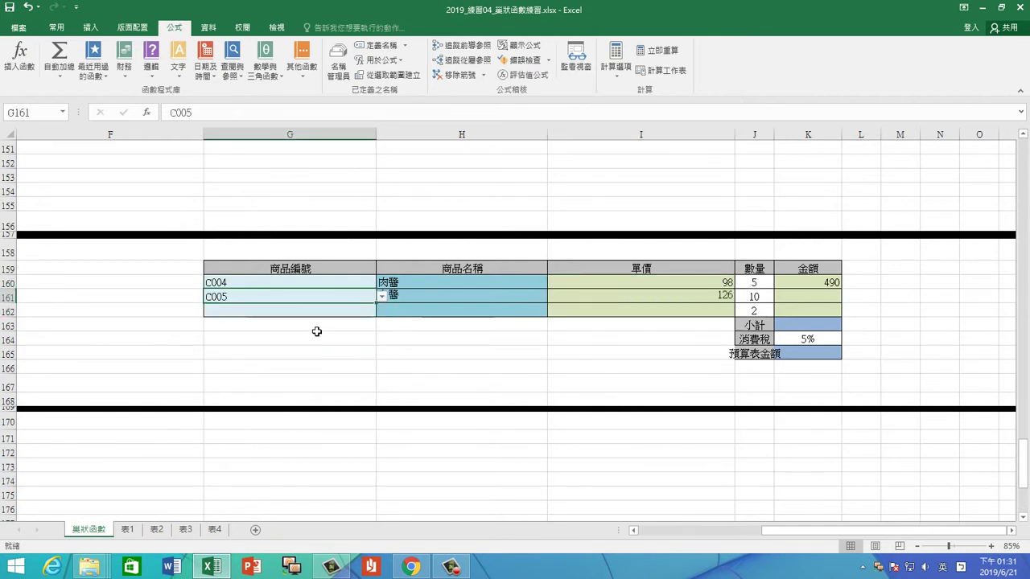
{"action": "left_click", "coordinate": [344, 309]}
{"action": "left_click", "coordinate": [380, 309]}
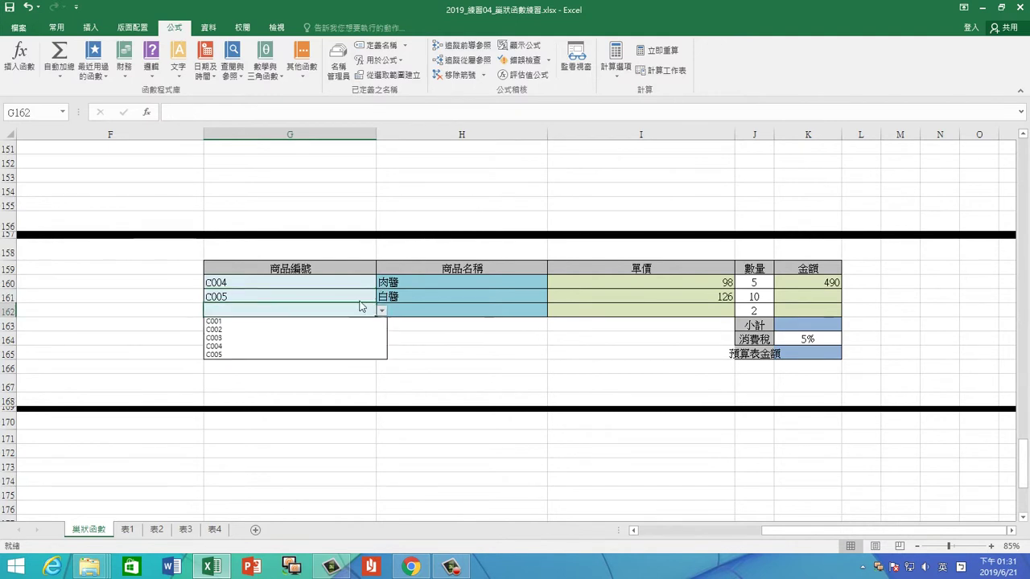
{"action": "left_click", "coordinate": [319, 338]}
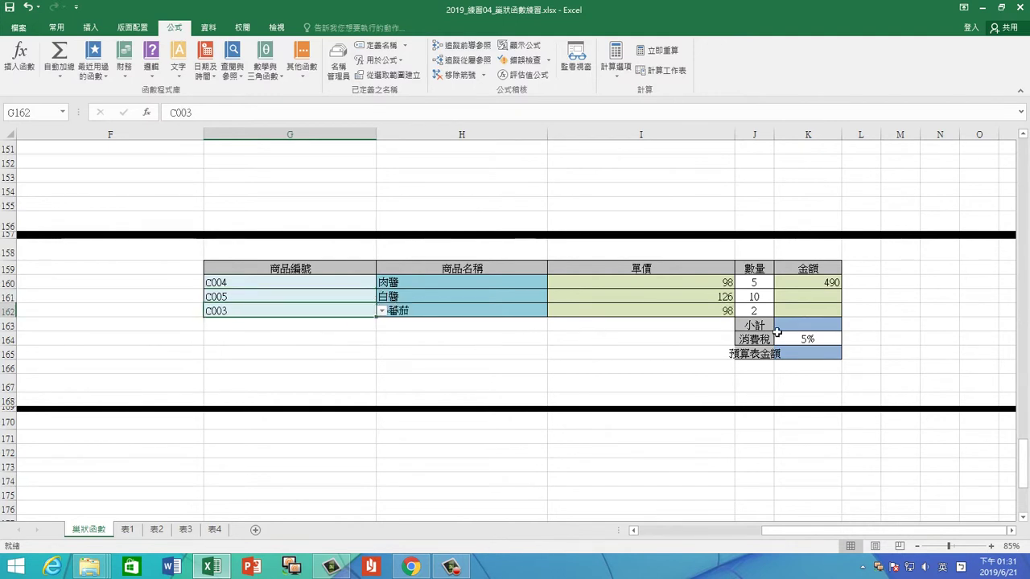
Step: Copy the amount formula from K160 down to K162
{"action": "left_click", "coordinate": [837, 285]}
{"action": "left_click_drag", "start_coordinate": [841, 288], "coordinate": [842, 313]}
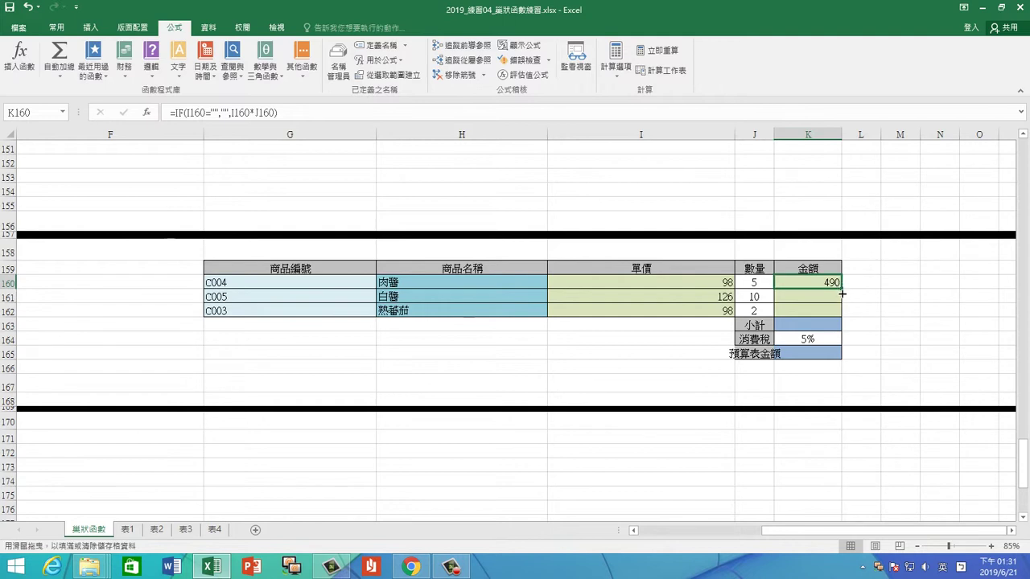
{"action": "left_click", "coordinate": [824, 322]}
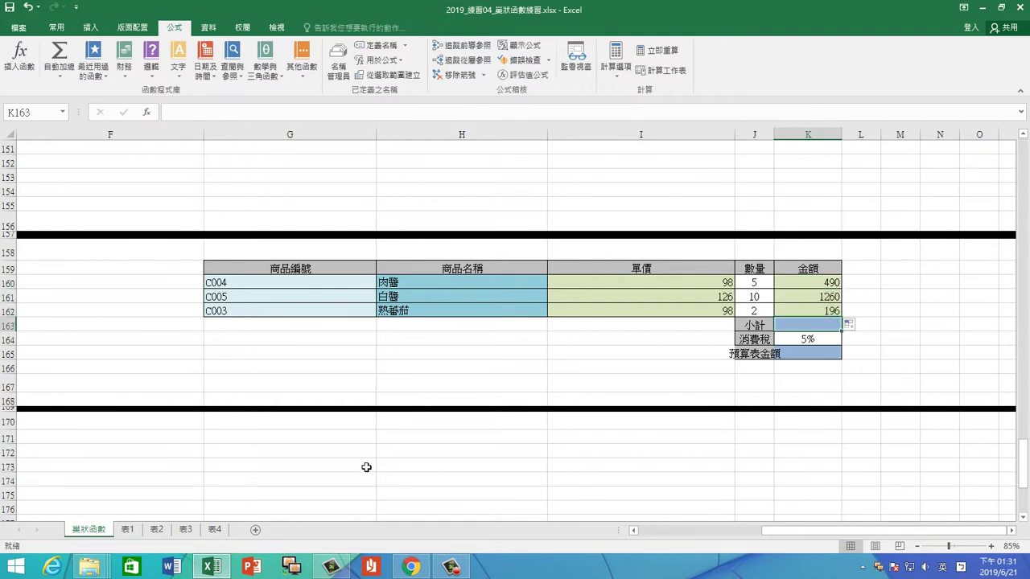
Step: Start an IF in K163 with SUM(K160:K162) nested in its condition
{"action": "left_click", "coordinate": [94, 68]}
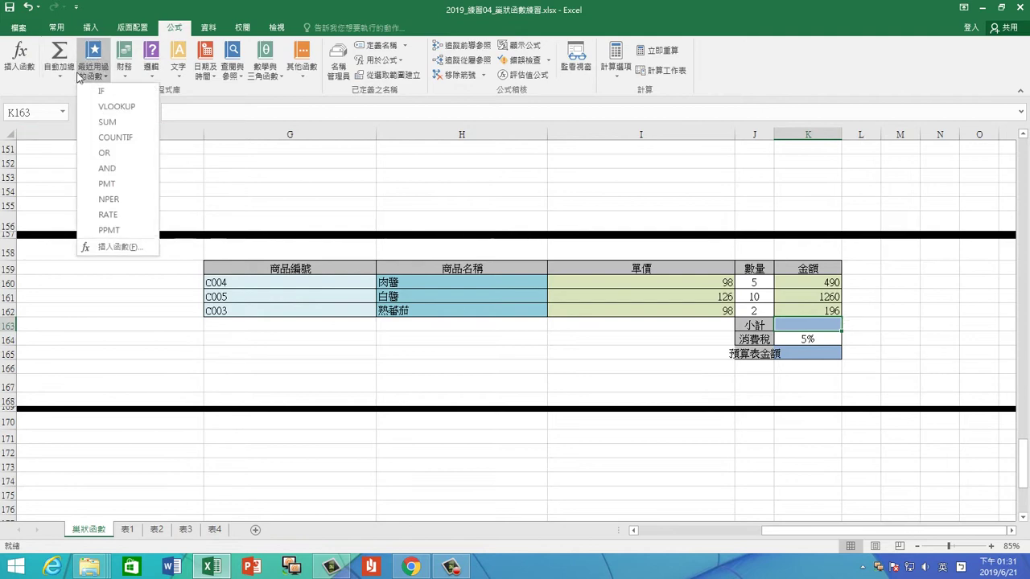
{"action": "left_click", "coordinate": [133, 94]}
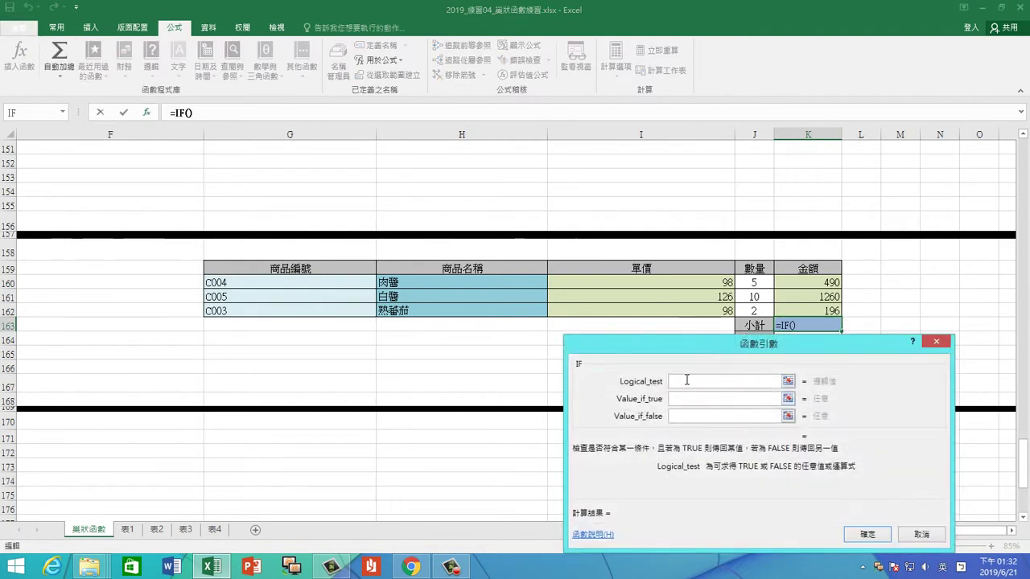
{"action": "left_click_drag", "start_coordinate": [656, 370], "coordinate": [609, 372]}
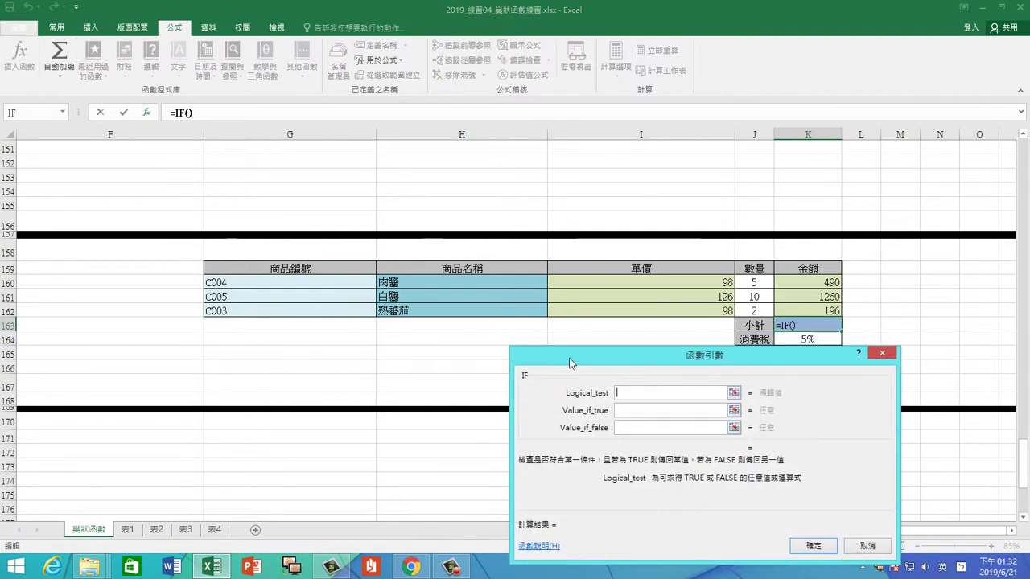
{"action": "left_click", "coordinate": [55, 55]}
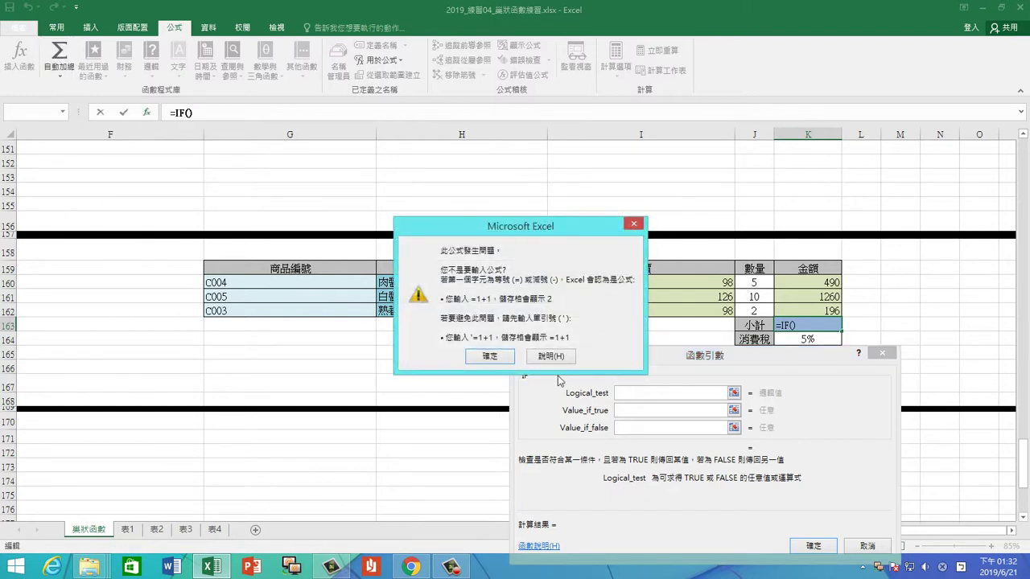
{"action": "left_click", "coordinate": [490, 356]}
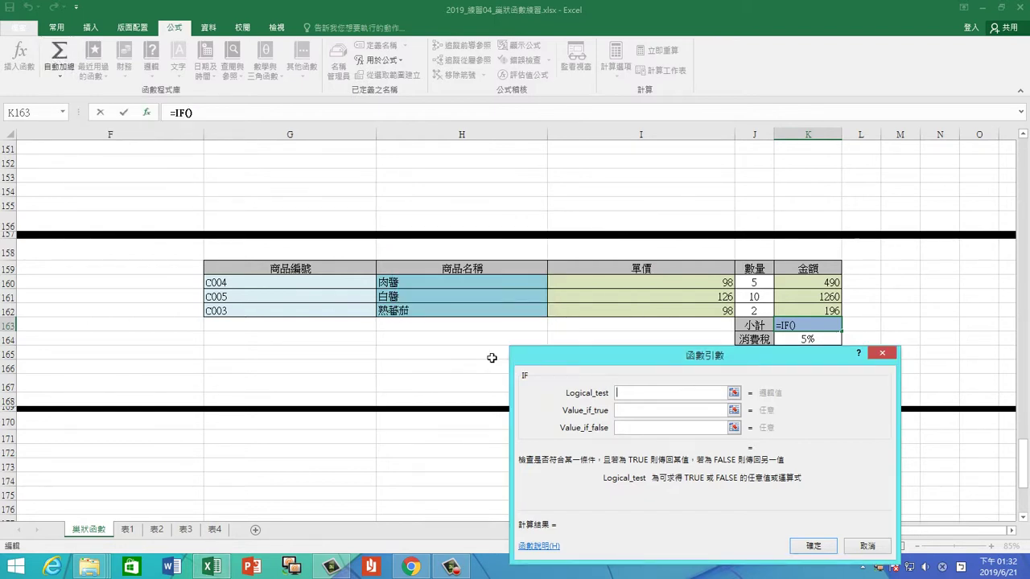
{"action": "left_click", "coordinate": [64, 114]}
{"action": "left_click", "coordinate": [32, 147]}
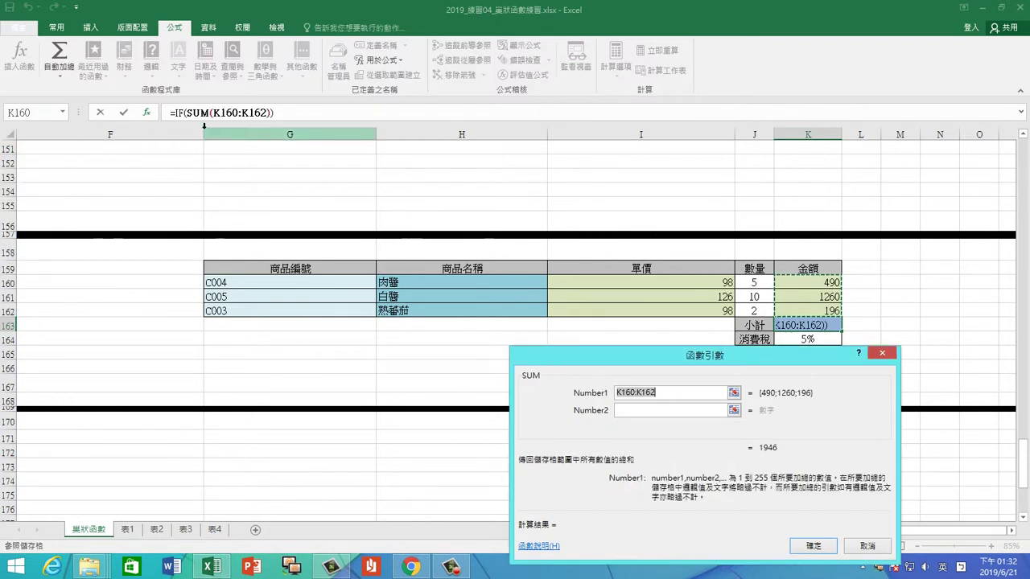
{"action": "left_click", "coordinate": [174, 114]}
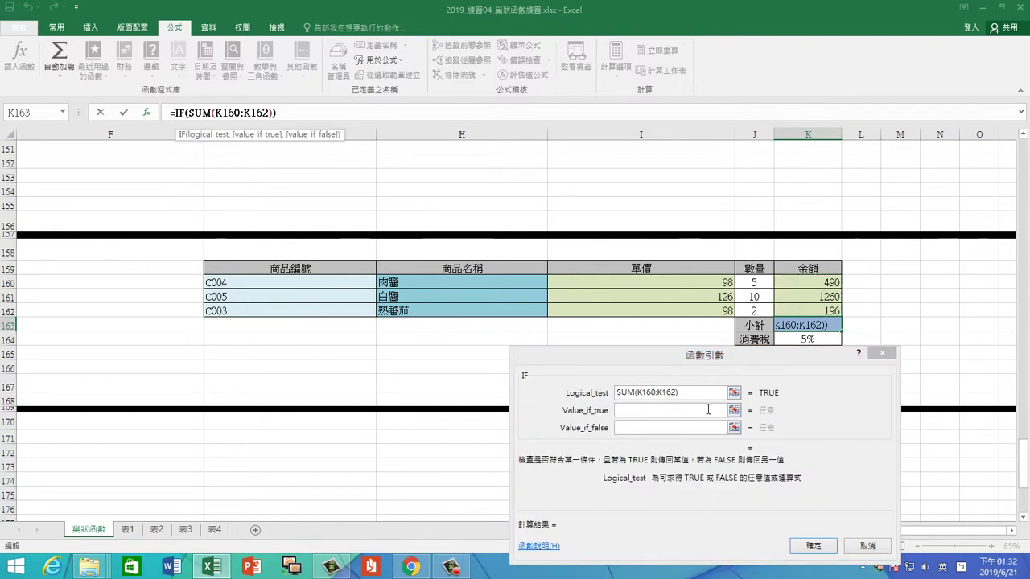
Step: Complete the test as SUM(K160:K162)=0, returning "" when true and the sum otherwise
{"action": "left_click", "coordinate": [696, 394]}
{"action": "type", "text": "="}
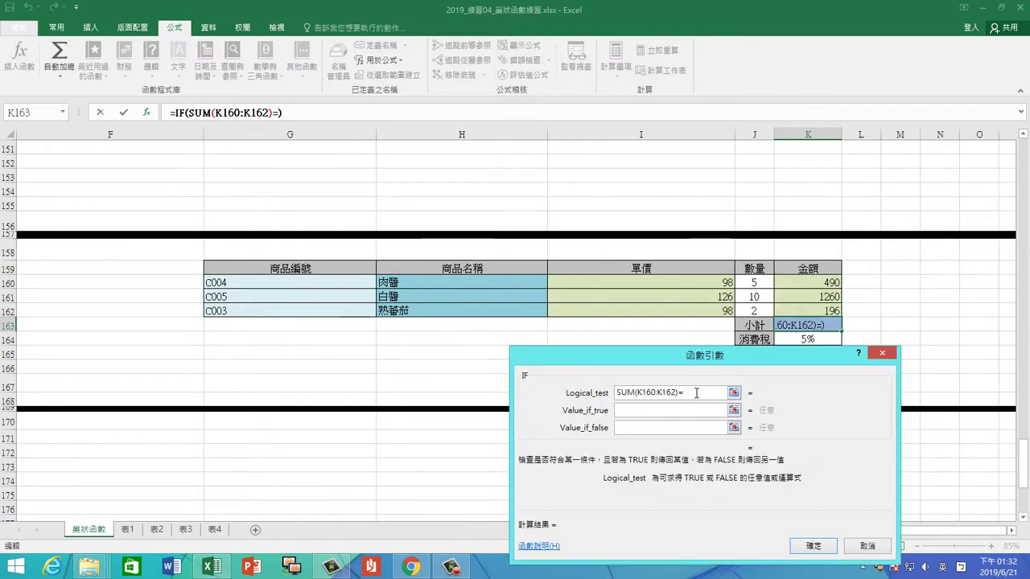
{"action": "type", "text": "0"}
{"action": "left_click", "coordinate": [683, 411]}
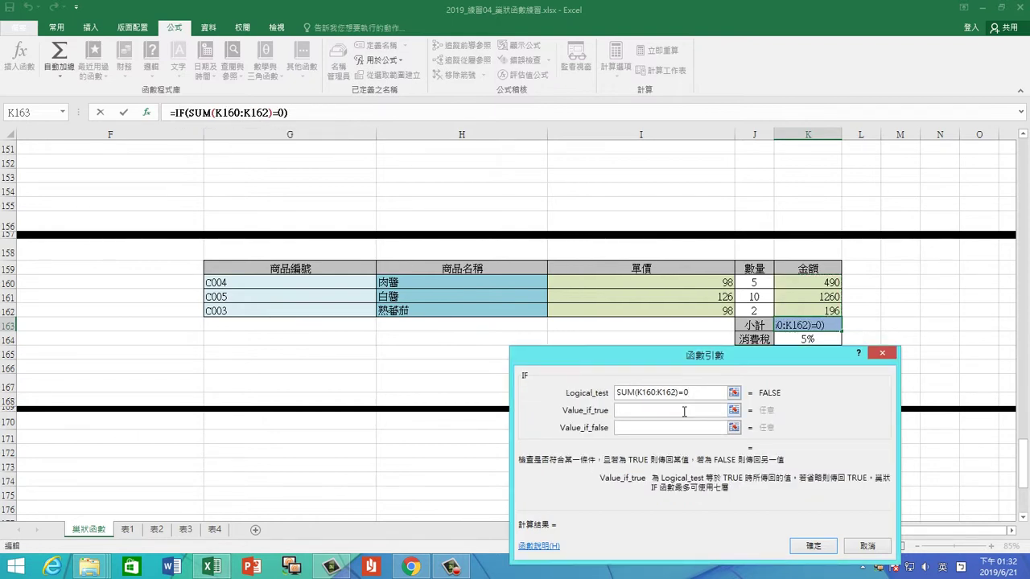
{"action": "type", "text": "\"\""}
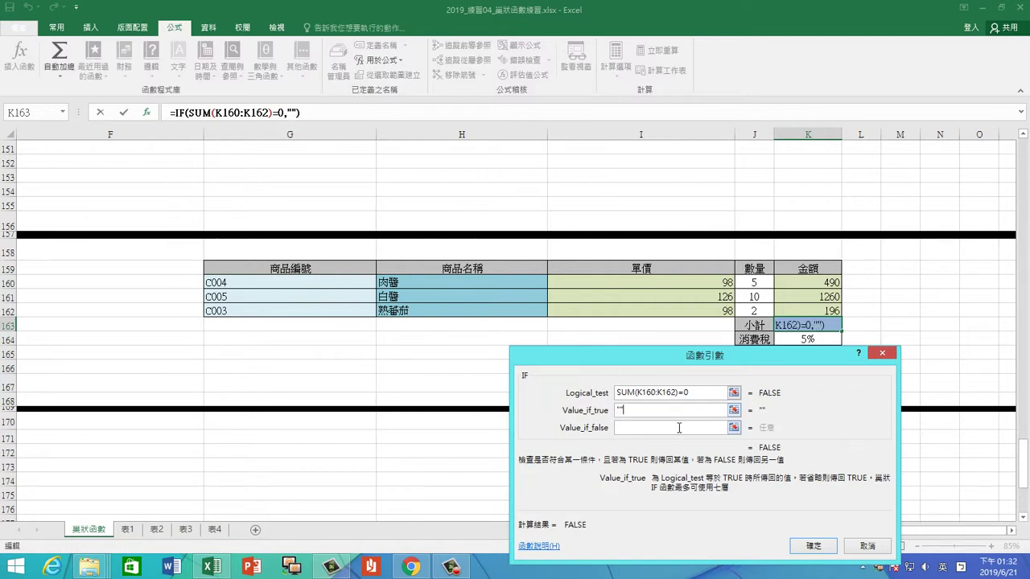
{"action": "key", "text": "Tab"}
{"action": "left_click_drag", "start_coordinate": [702, 392], "coordinate": [497, 388]}
{"action": "key", "text": "ctrl+c"}
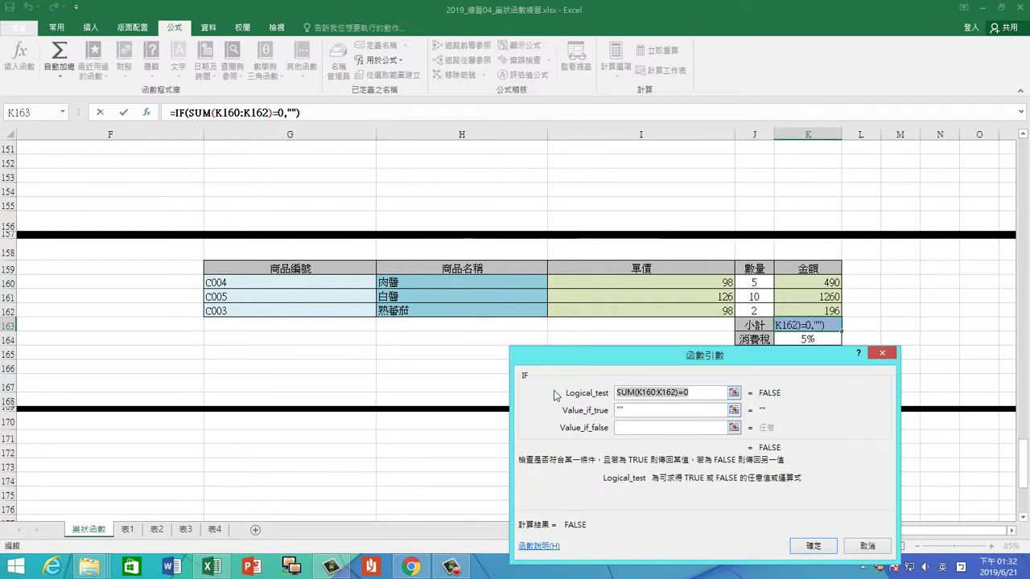
{"action": "left_click", "coordinate": [625, 429]}
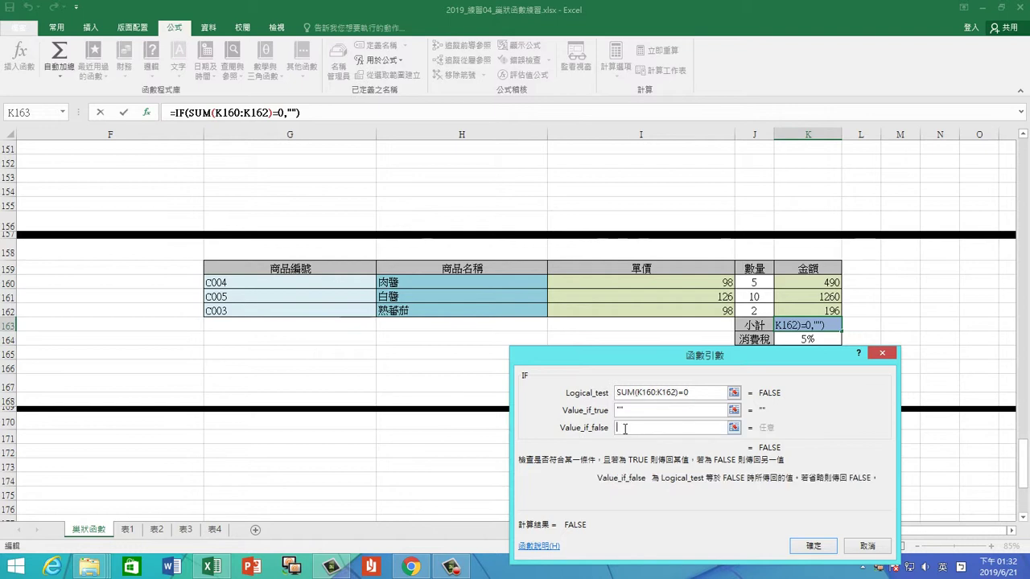
{"action": "key", "text": "ctrl+v"}
{"action": "key", "text": "BackSpace"}
{"action": "key", "text": "BackSpace"}
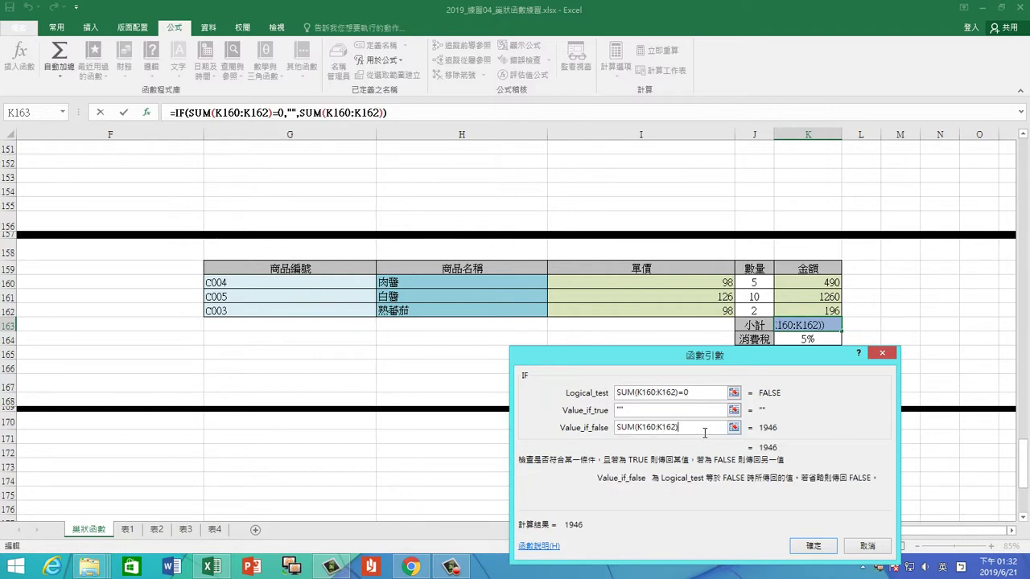
{"action": "left_click", "coordinate": [810, 547]}
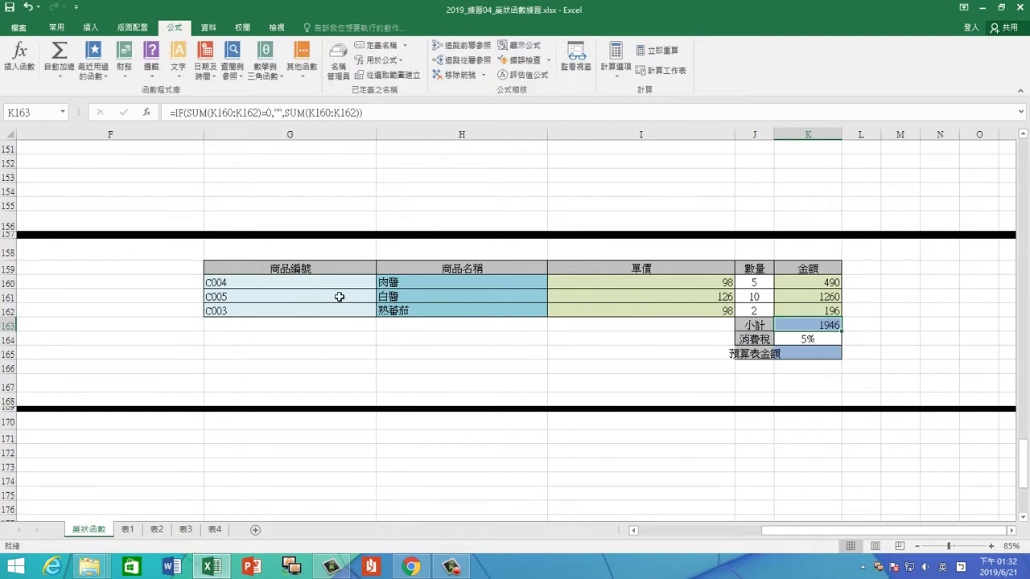
Step: Clear G160:G162 and pick codes C001, C003 and C005 in the three rows
{"action": "left_click_drag", "start_coordinate": [292, 279], "coordinate": [294, 307]}
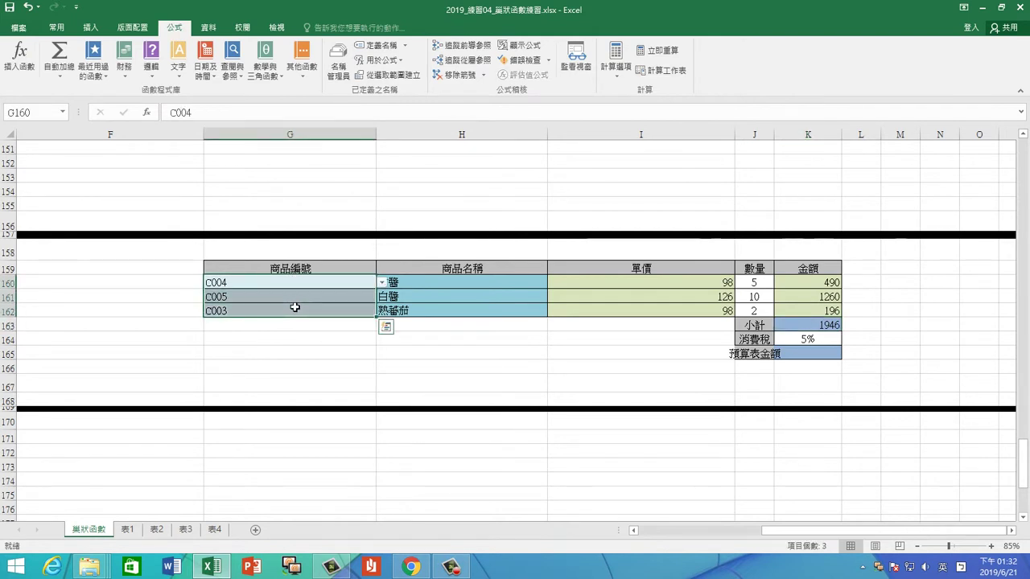
{"action": "key", "text": "Delete"}
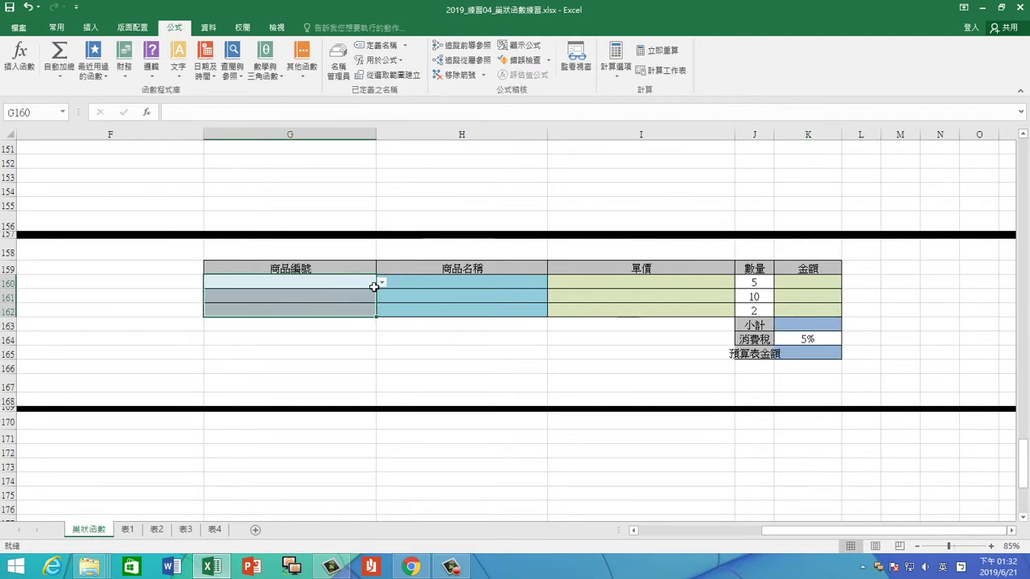
{"action": "left_click", "coordinate": [376, 285]}
{"action": "left_click", "coordinate": [381, 283]}
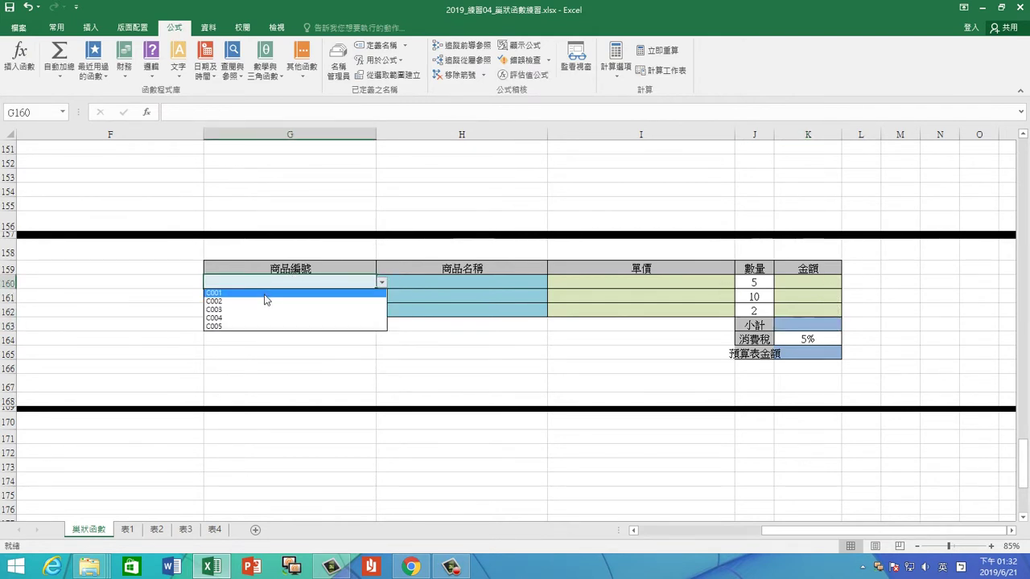
{"action": "left_click", "coordinate": [270, 293]}
{"action": "left_click", "coordinate": [270, 293]}
{"action": "left_click", "coordinate": [381, 296]}
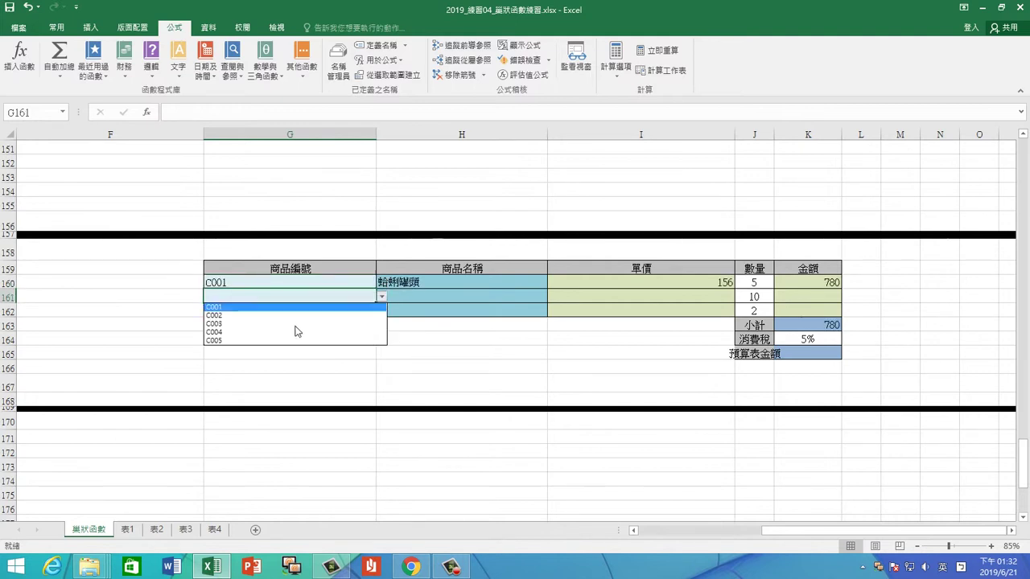
{"action": "left_click", "coordinate": [296, 332]}
{"action": "left_click", "coordinate": [371, 313]}
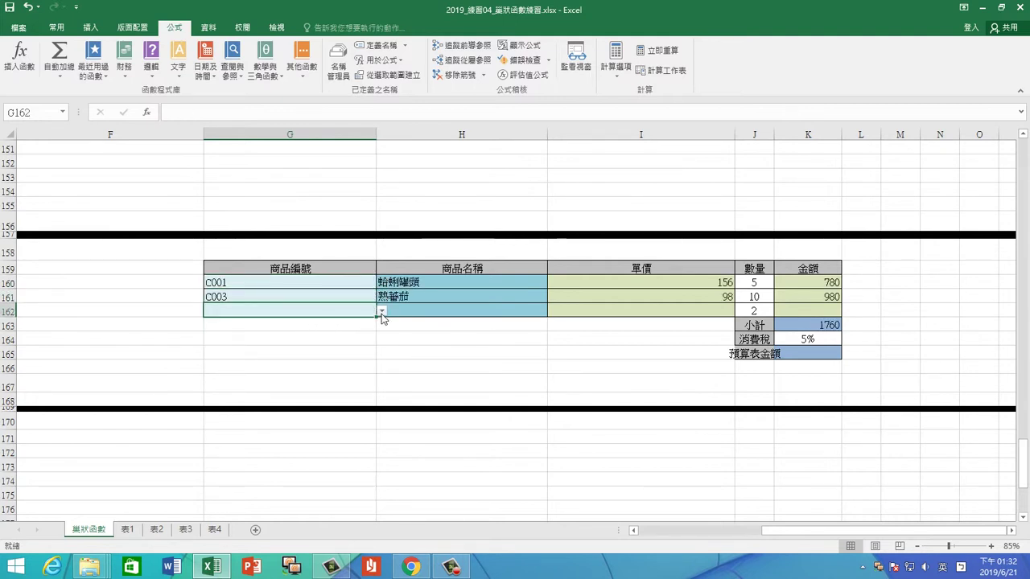
{"action": "left_click", "coordinate": [381, 312]}
{"action": "left_click", "coordinate": [334, 353]}
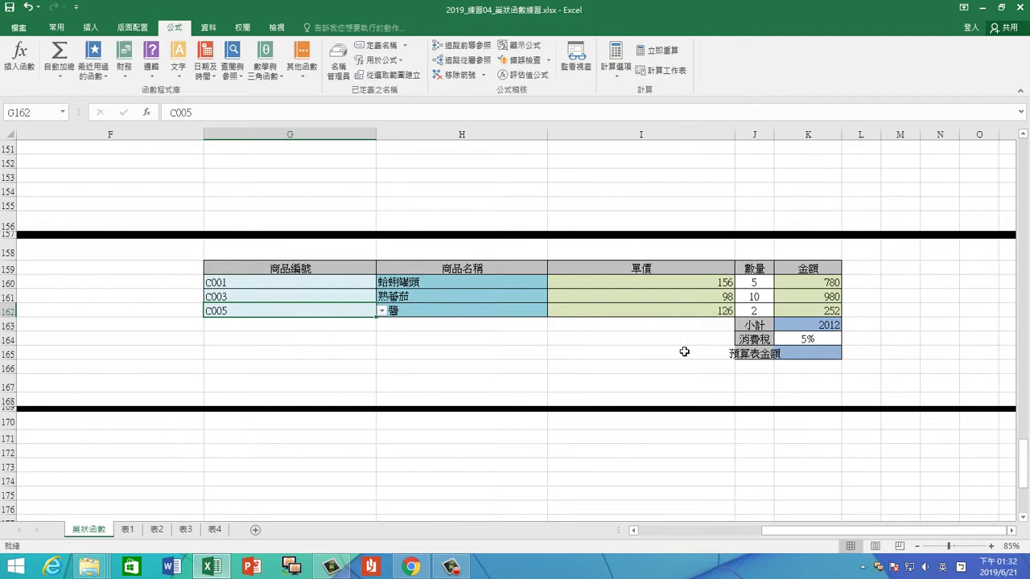
Step: Widen column J so its labels fit
{"action": "left_click", "coordinate": [832, 358]}
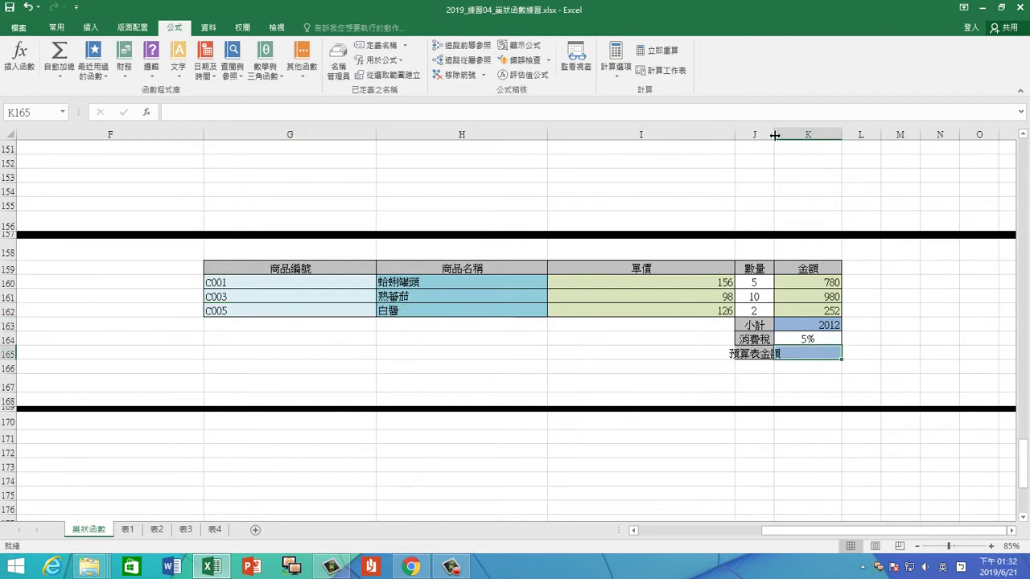
{"action": "left_click", "coordinate": [776, 135]}
{"action": "left_click", "coordinate": [768, 135]}
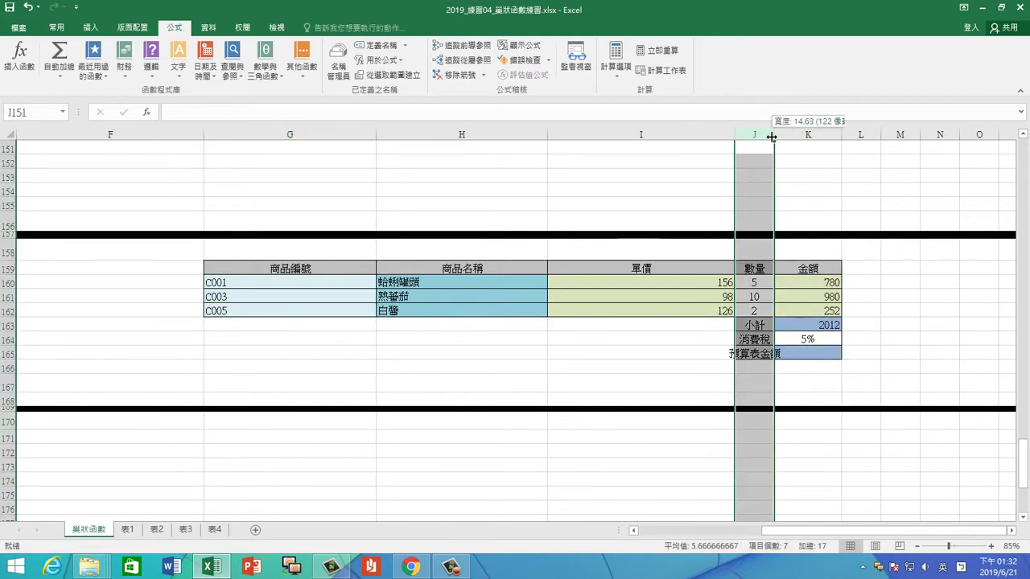
{"action": "left_click_drag", "start_coordinate": [771, 137], "coordinate": [814, 136]}
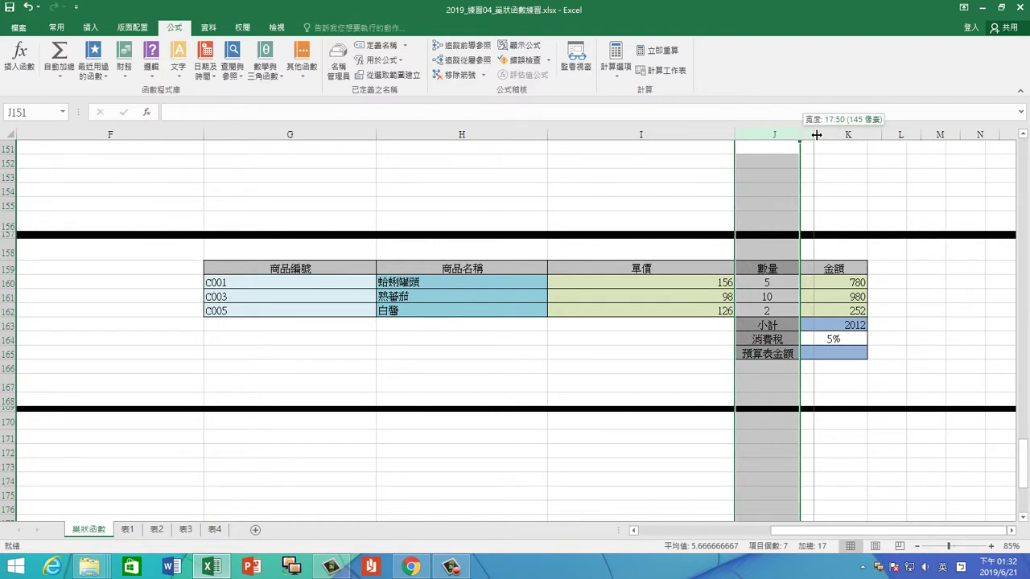
{"action": "left_click", "coordinate": [854, 351]}
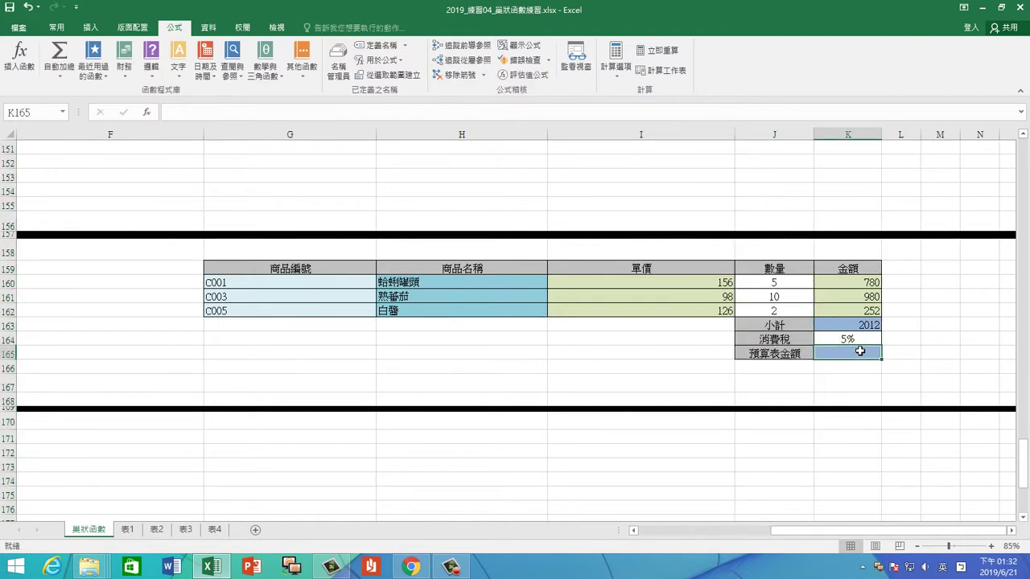
Step: Start an IF in K165 with condition K163="" returning "" when true
{"action": "left_click", "coordinate": [94, 60]}
{"action": "left_click", "coordinate": [112, 115]}
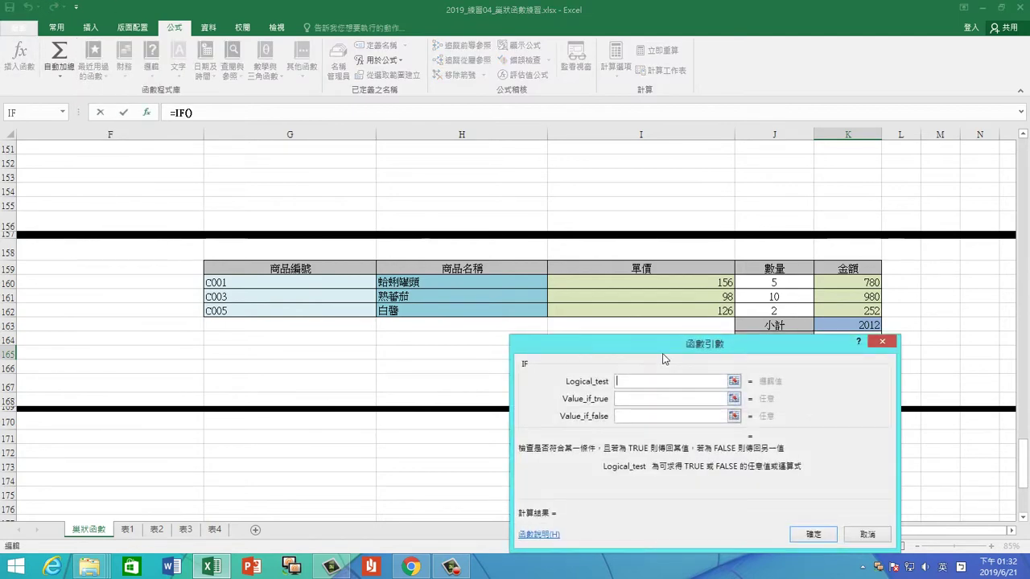
{"action": "left_click", "coordinate": [851, 325]}
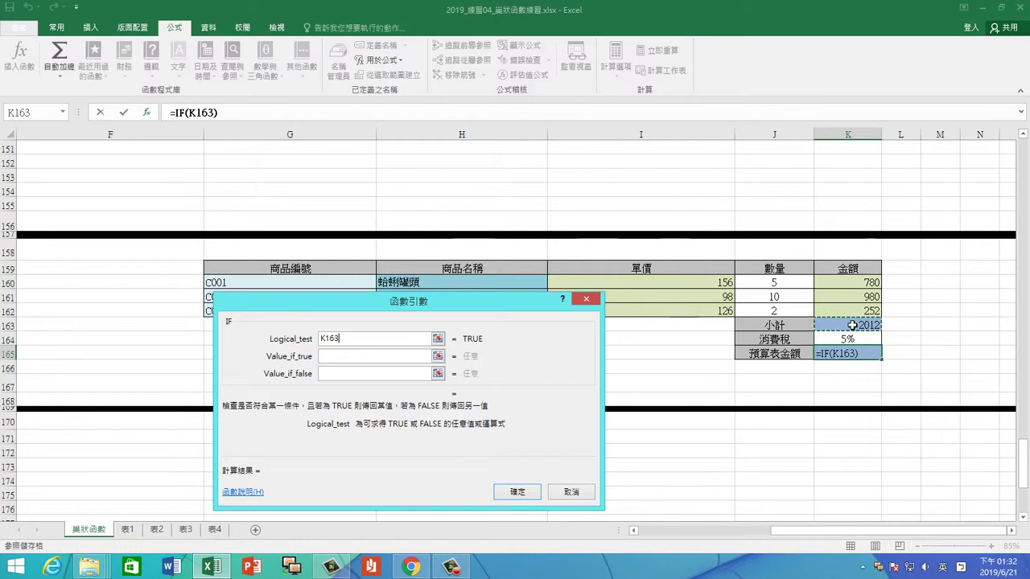
{"action": "type", "text": "=0"}
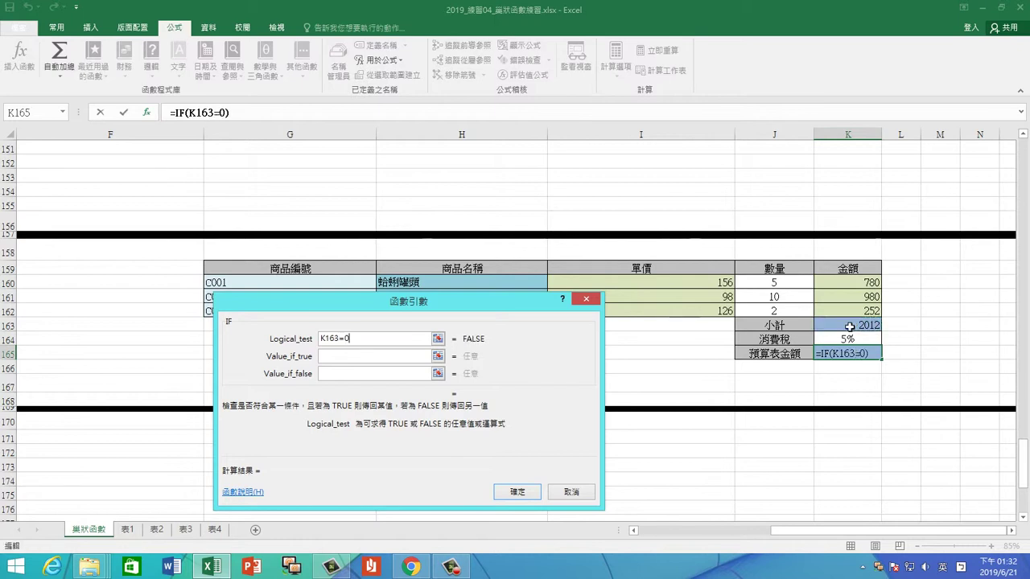
{"action": "key", "text": "BackSpace"}
{"action": "type", "text": "\"\""}
{"action": "left_click", "coordinate": [371, 353]}
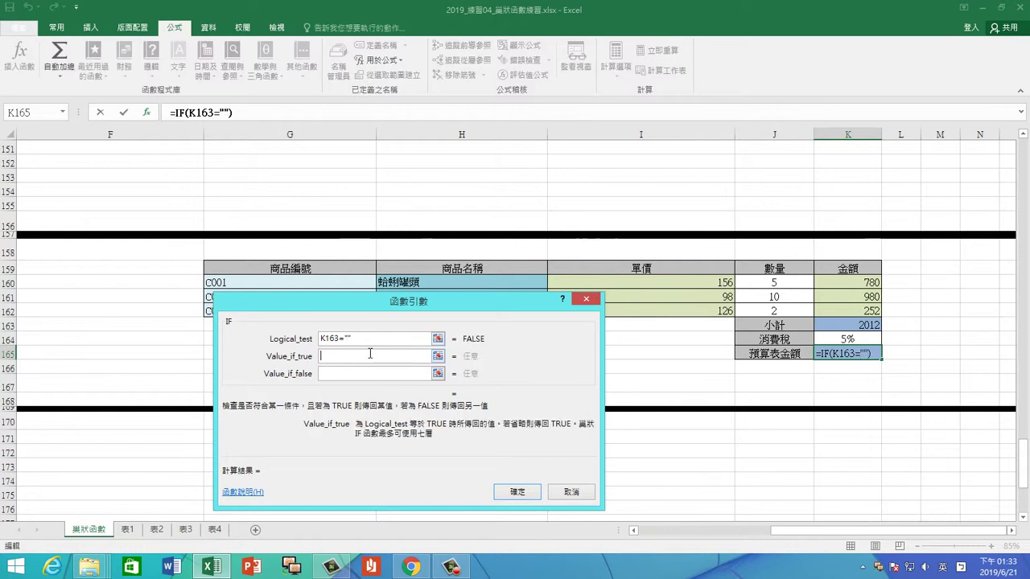
{"action": "type", "text": "\"\""}
{"action": "left_click", "coordinate": [369, 375]}
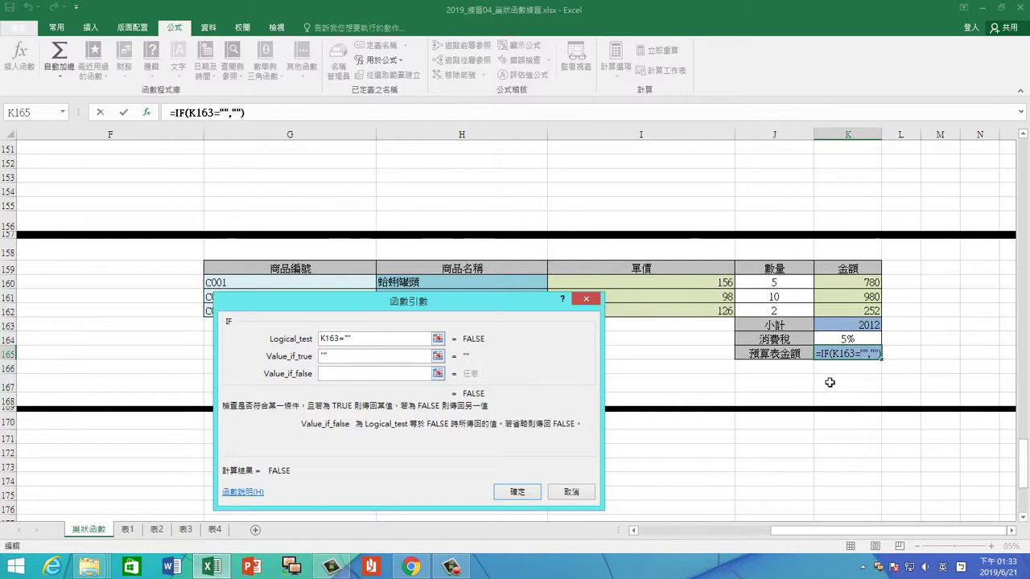
Step: Set the false result to K163+(K163*K164) so 5% tax is added, giving 2112.6
{"action": "left_click", "coordinate": [849, 341]}
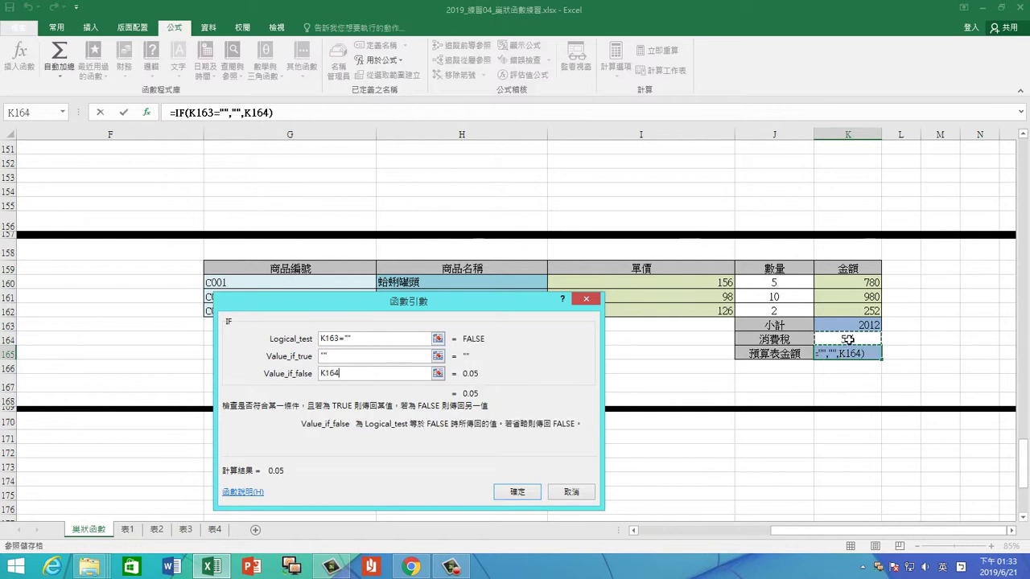
{"action": "left_click", "coordinate": [851, 325]}
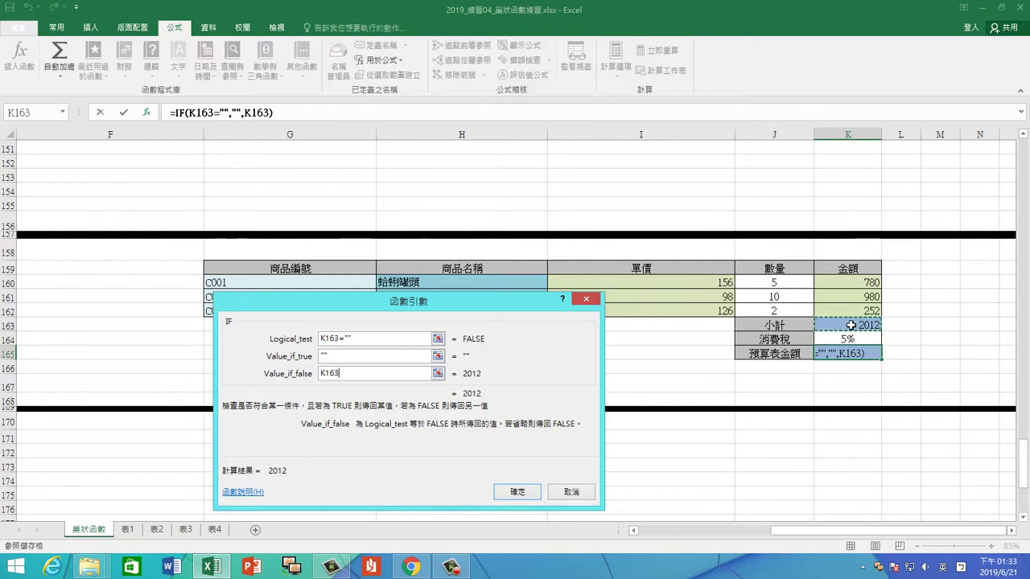
{"action": "type", "text": "*"}
{"action": "left_click", "coordinate": [855, 339]}
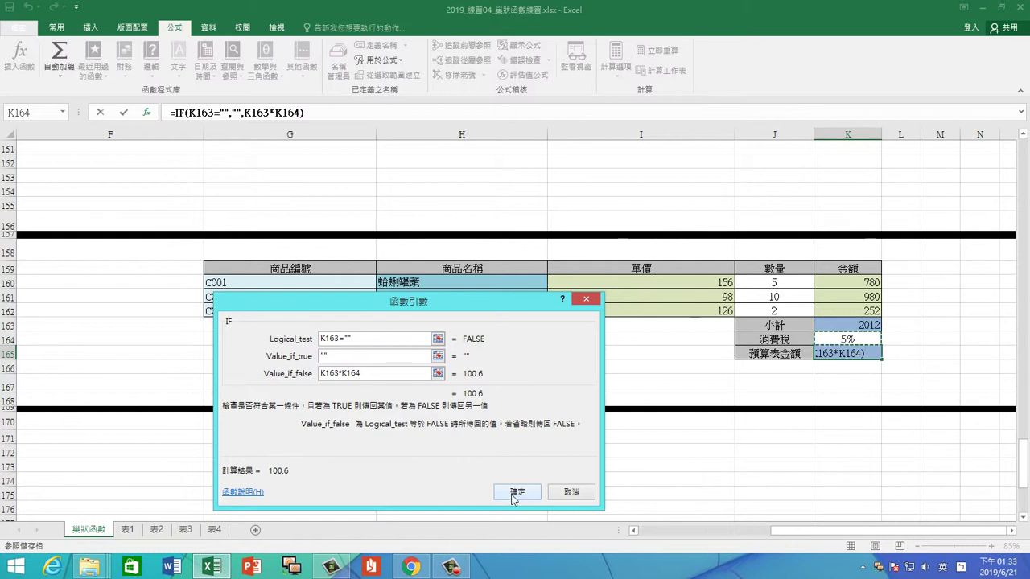
{"action": "double_click", "coordinate": [346, 374]}
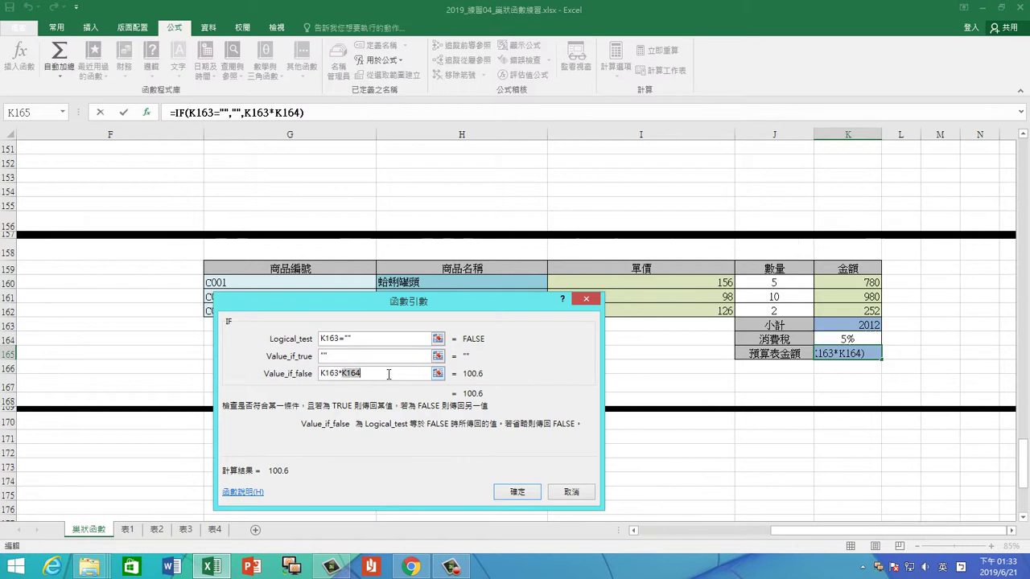
{"action": "type", "text": "(1"}
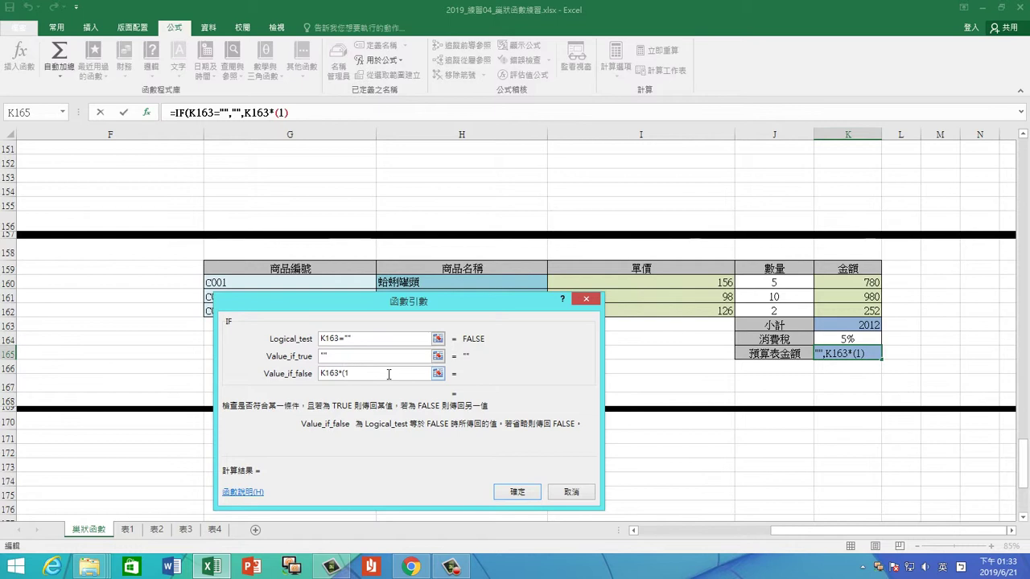
{"action": "key", "text": "BackSpace"}
{"action": "key", "text": "BackSpace"}
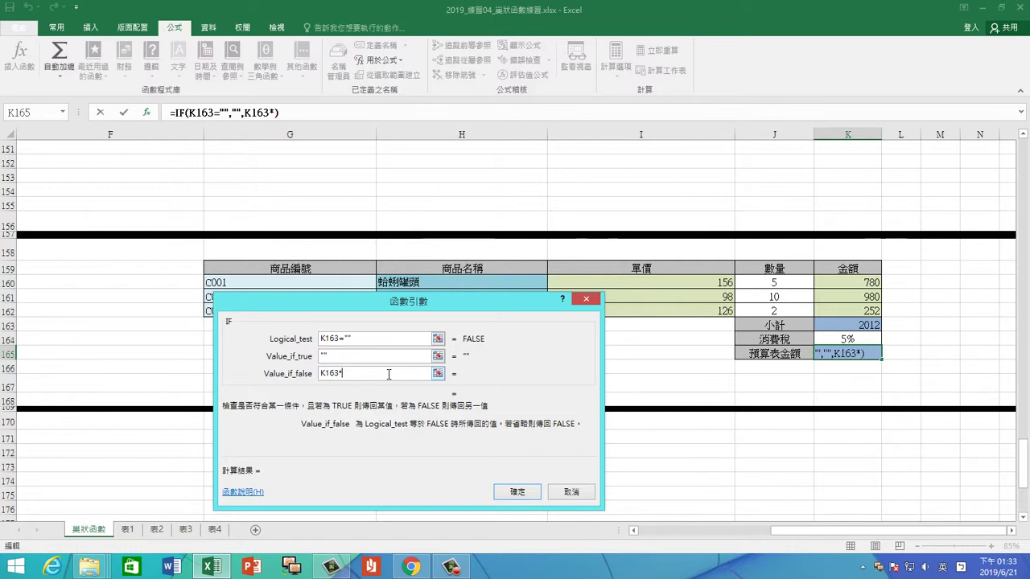
{"action": "key", "text": "BackSpace"}
{"action": "type", "text": "+("}
{"action": "type", "text": ")"}
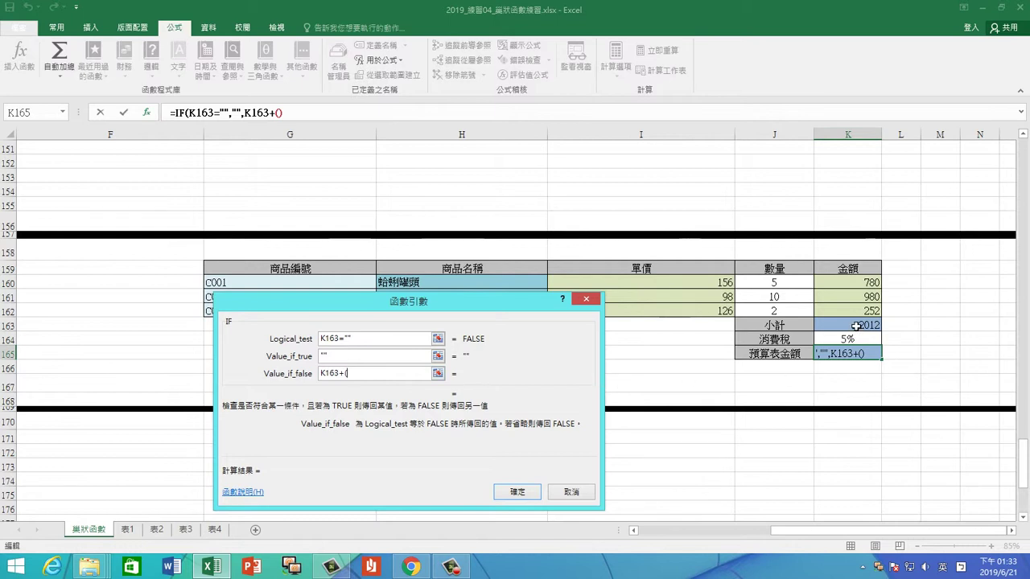
{"action": "left_click", "coordinate": [857, 326]}
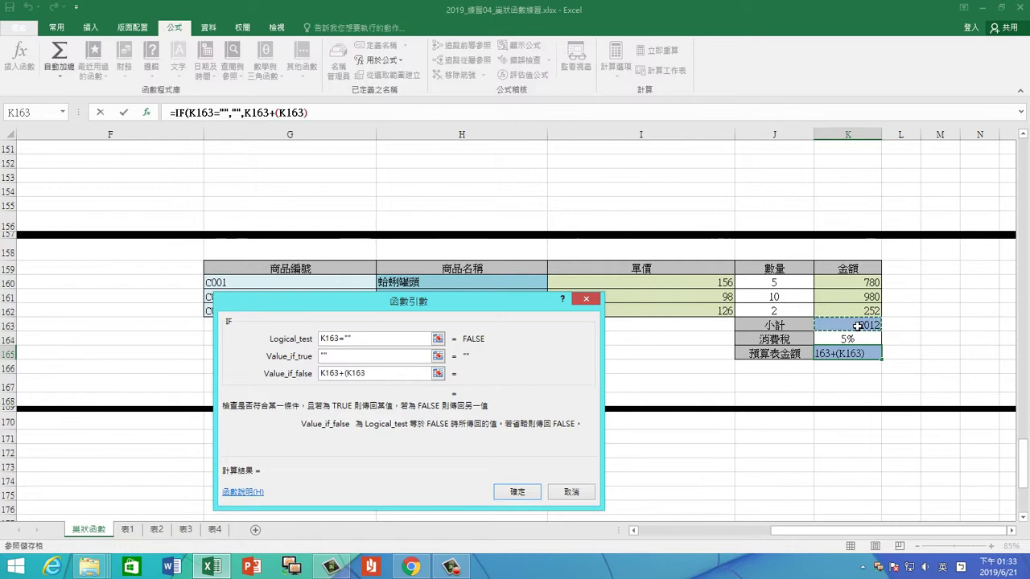
{"action": "type", "text": "*"}
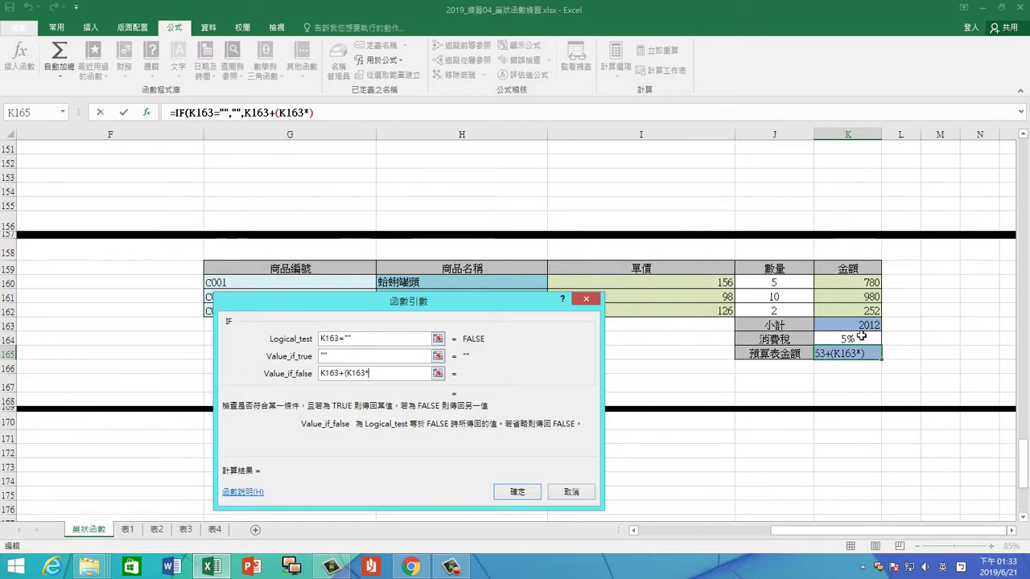
{"action": "left_click", "coordinate": [857, 338]}
{"action": "type", "text": ")"}
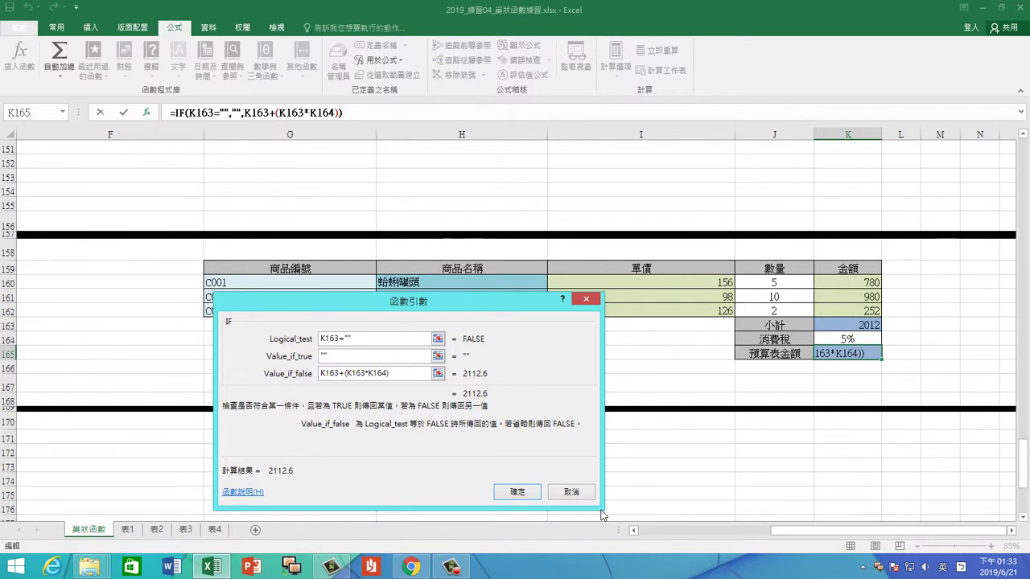
{"action": "left_click", "coordinate": [525, 491]}
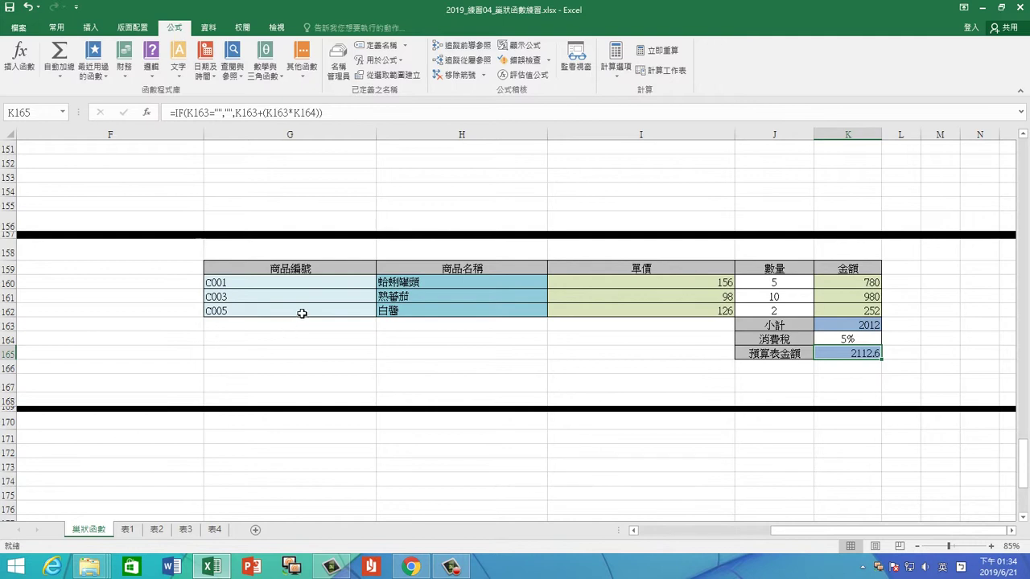
Step: Delete the codes in G160:G162, blanking names, prices, amounts and totals, and scroll back left
{"action": "left_click_drag", "start_coordinate": [342, 282], "coordinate": [343, 308]}
{"action": "key", "text": "Delete"}
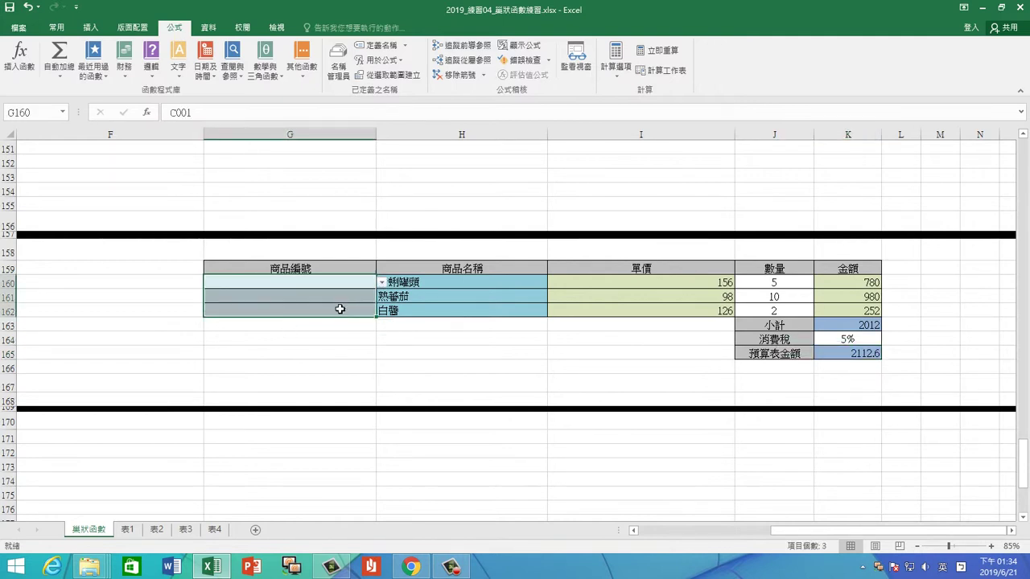
{"action": "left_click", "coordinate": [600, 401]}
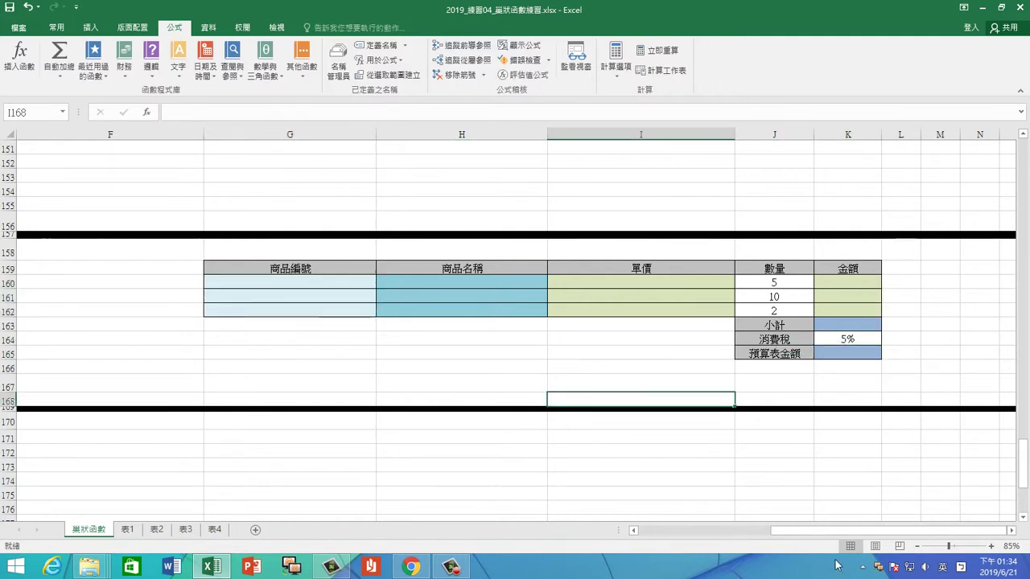
{"action": "left_click_drag", "start_coordinate": [828, 531], "coordinate": [660, 537]}
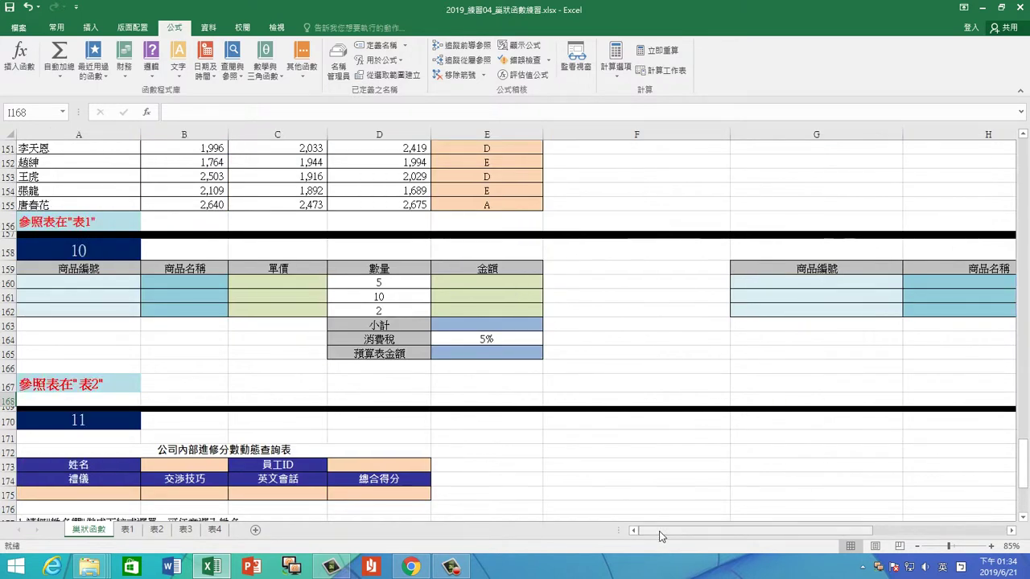